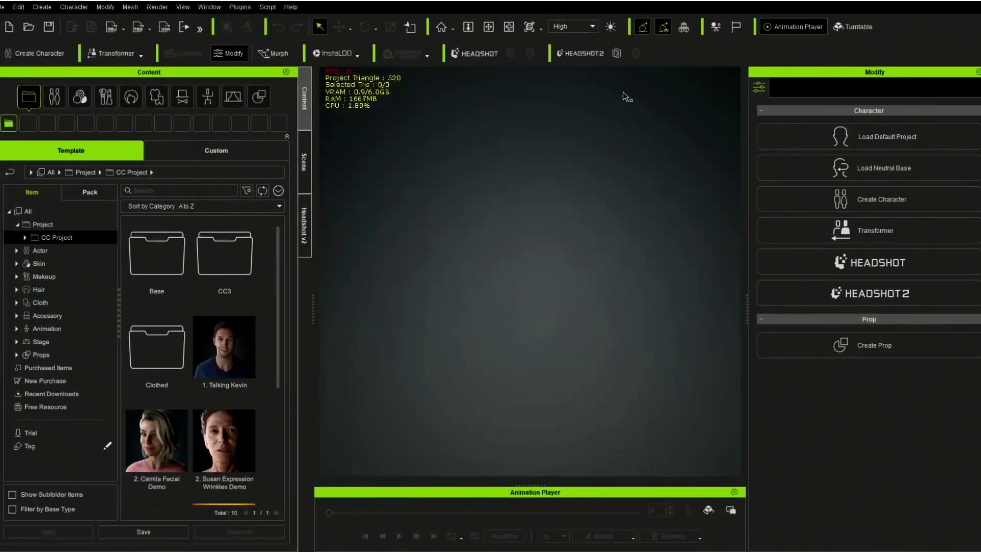
Import the Head_7 mesh from the 12 Male Heads_obj folder.
left_click(2, 6)
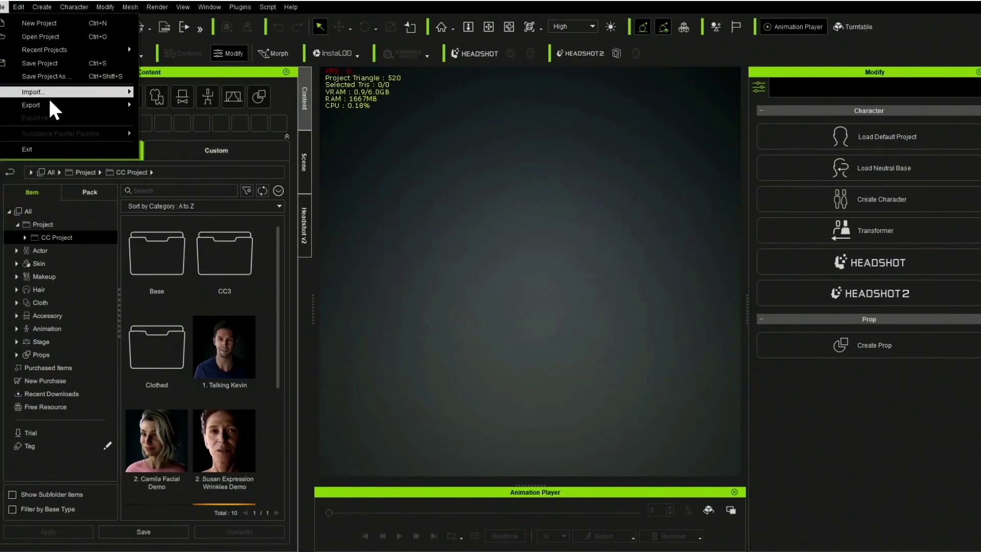
left_click(48, 93)
left_click(159, 110)
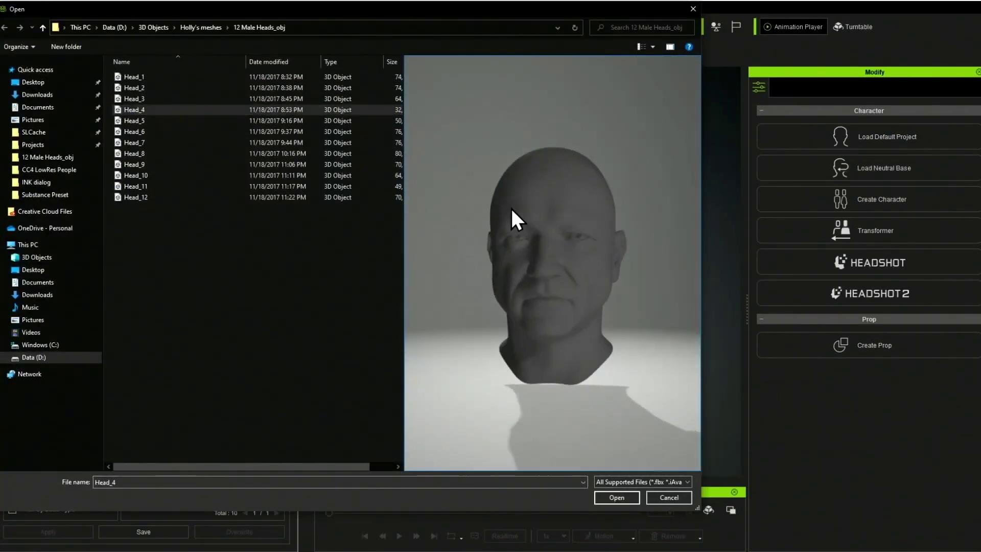
key("Down")
left_click(152, 133)
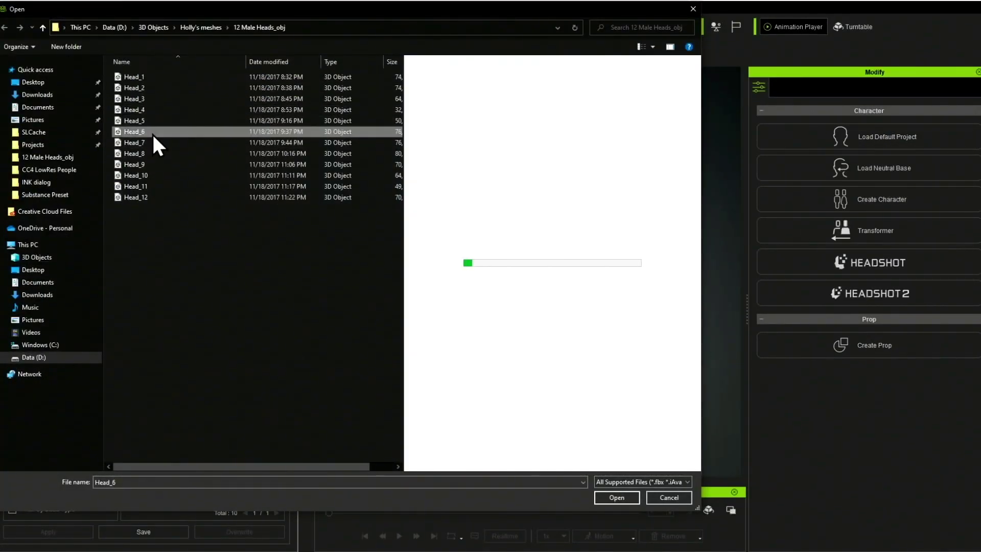
key("Down")
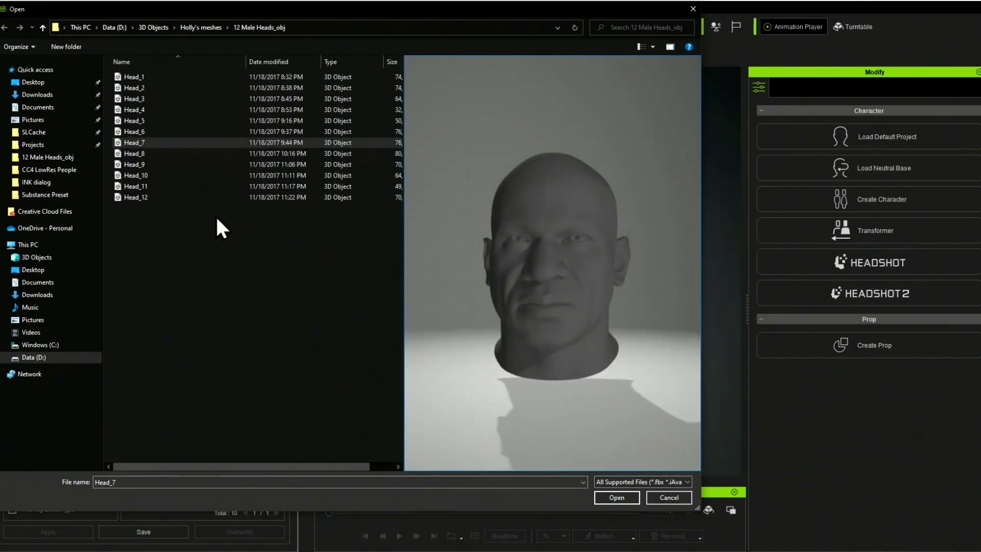
left_click(626, 499)
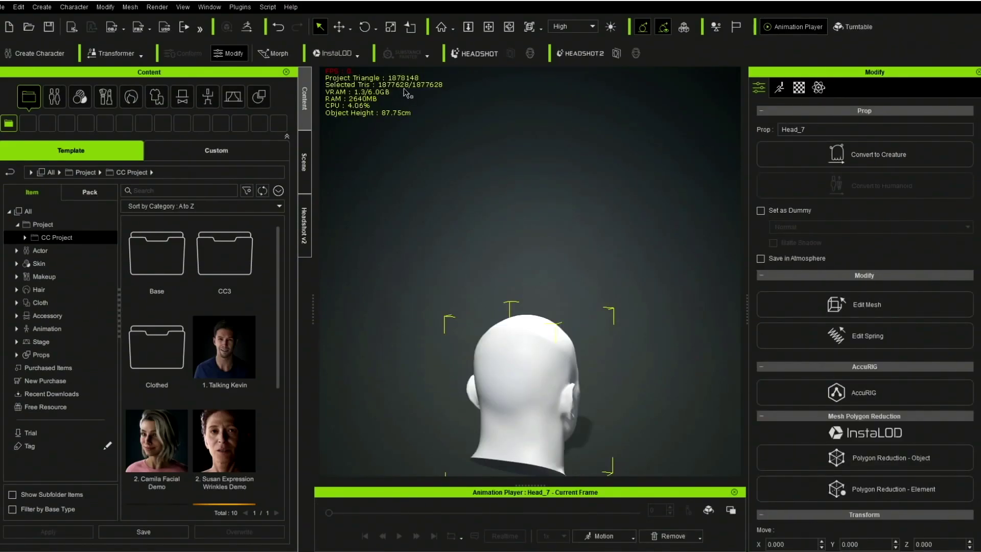
Set the imported head's Z rotation to 180 and frame its face in the viewport.
scroll(904, 352, "down", 3)
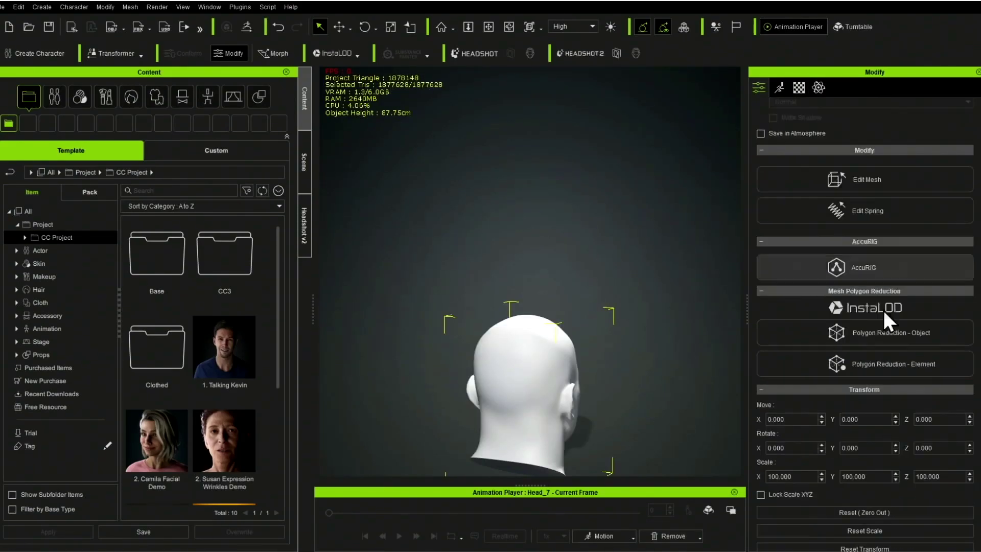
left_click_drag(950, 445, 874, 428)
type("180")
key("Return")
middle_click_drag(573, 396, 559, 321)
right_click_drag(559, 321, 664, 296)
scroll(528, 404, "up", 4)
middle_click_drag(516, 393, 528, 365)
scroll(528, 365, "up", 2)
scroll(528, 365, "up", 5)
scroll(528, 364, "down", 5)
scroll(529, 365, "up", 2)
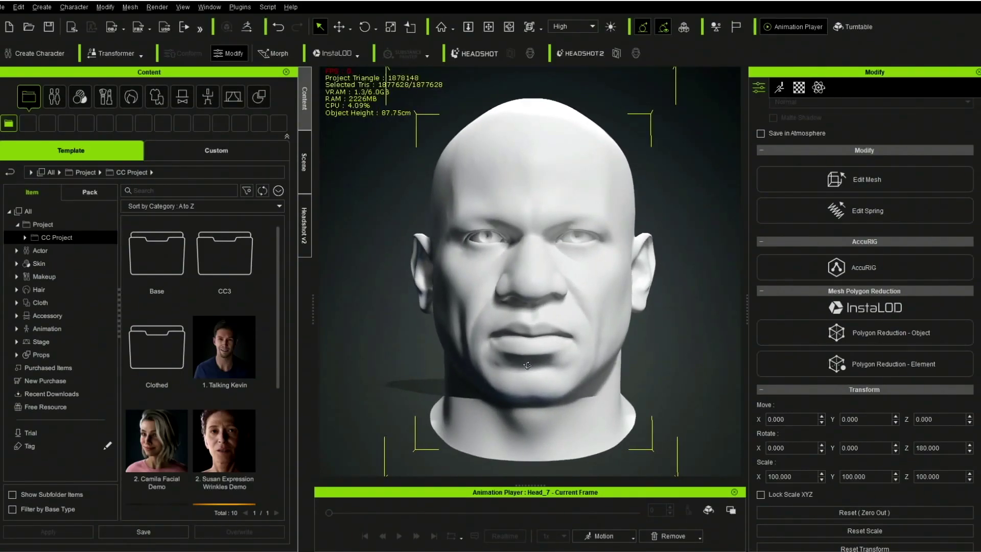
Start Headshot v2's mesh-to-head alignment for the imported head with 35 alignment points and auto-detect the facial points.
left_click(304, 241)
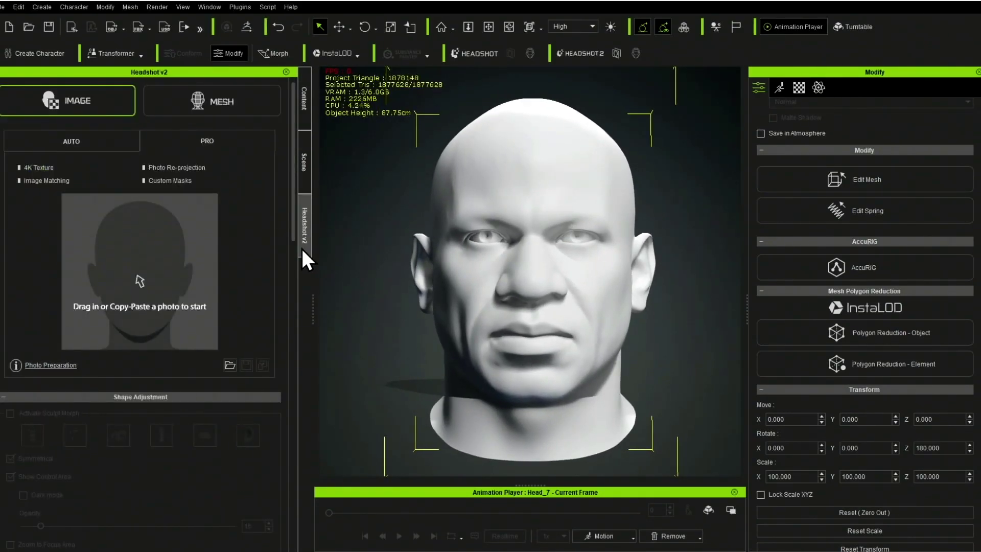
left_click(139, 318)
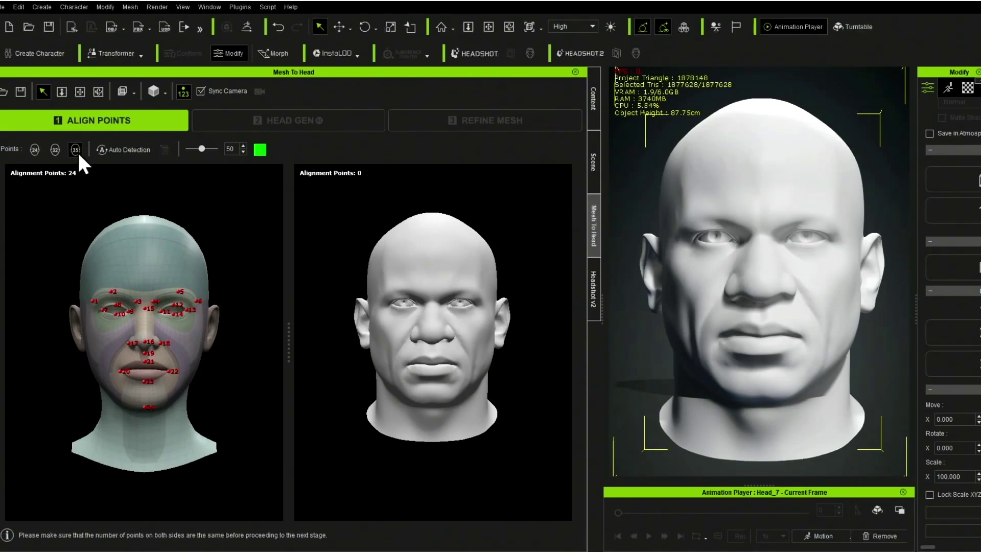
left_click(76, 150)
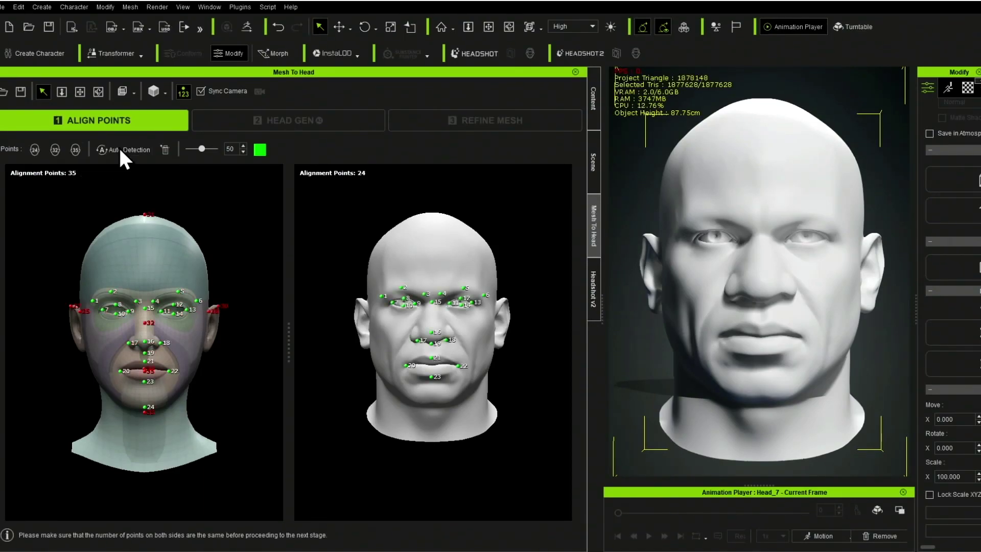
Fine-tune the detected alignment points around the nose, upper lip and chin, including points 18 and 21.
scroll(333, 325, "up", 10)
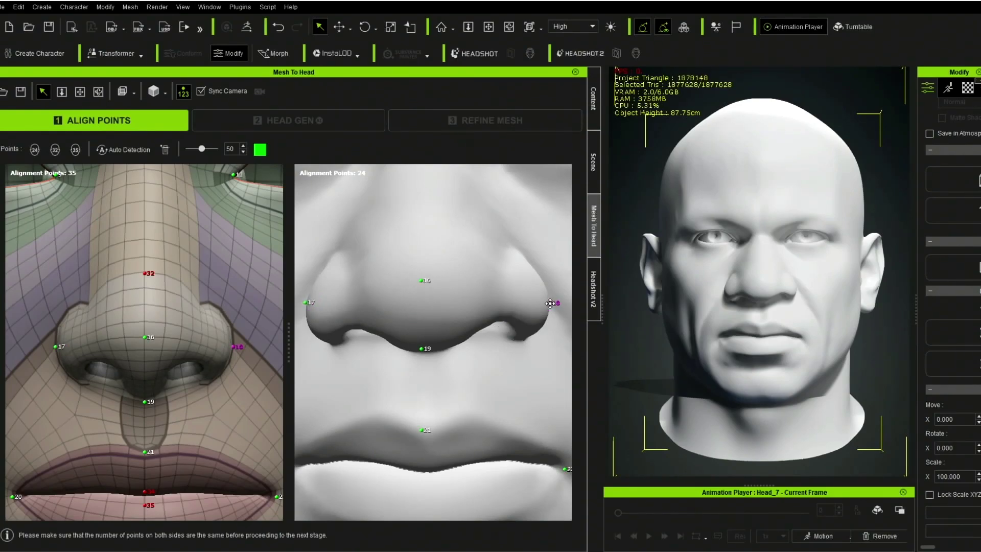
mouse_move(408, 403)
middle_mouse_down()
mouse_move(419, 352)
mouse_move(442, 342)
mouse_move(506, 260)
mouse_move(368, 352)
mouse_move(421, 409)
middle_mouse_up()
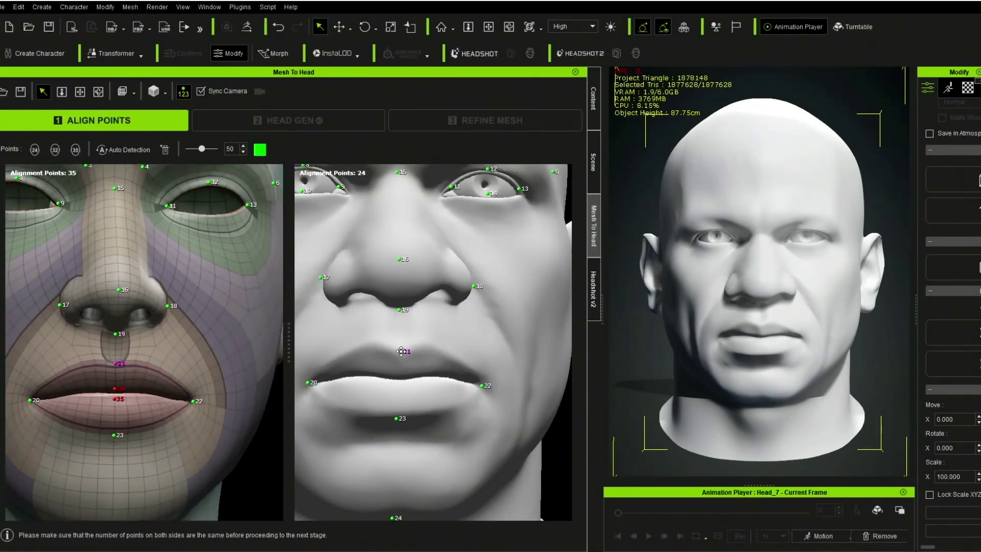
middle_click_drag(404, 462, 518, 493, "alt")
right_click_drag(517, 493, 341, 372)
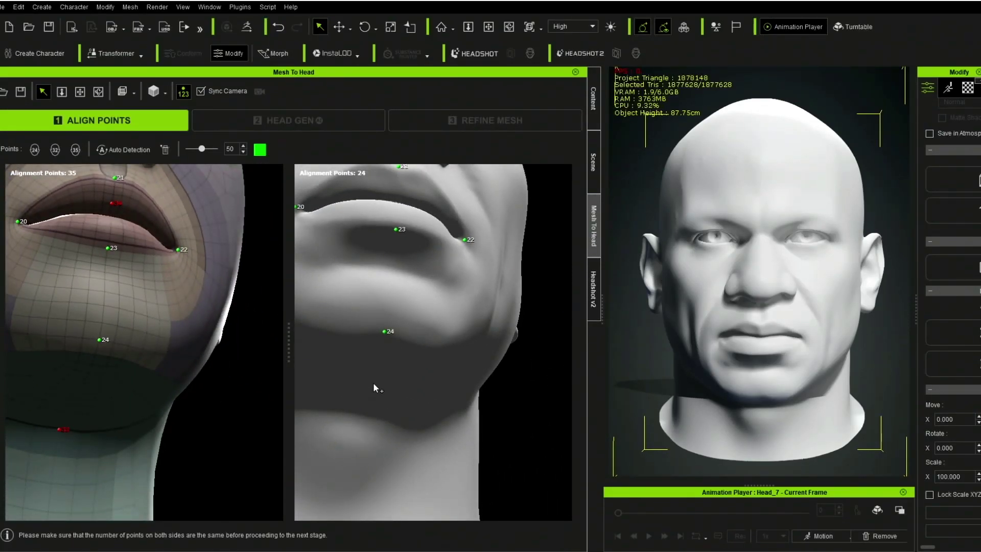
right_click_drag(376, 387, 368, 459)
middle_click_drag(336, 295, 374, 350)
Fine-tune the eye alignment points, moving points 7 and 13 to the outer corners and point 12 to the upper lid.
right_click_drag(374, 350, 390, 298)
scroll(390, 298, "up", 4)
middle_click_drag(390, 298, 426, 374)
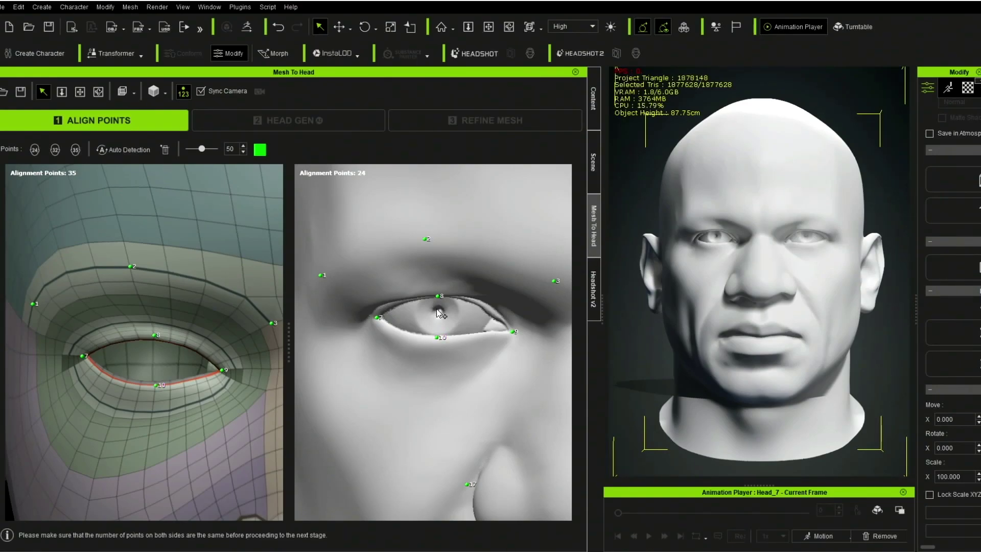
scroll(436, 308, "up", 3)
scroll(434, 317, "down", 6)
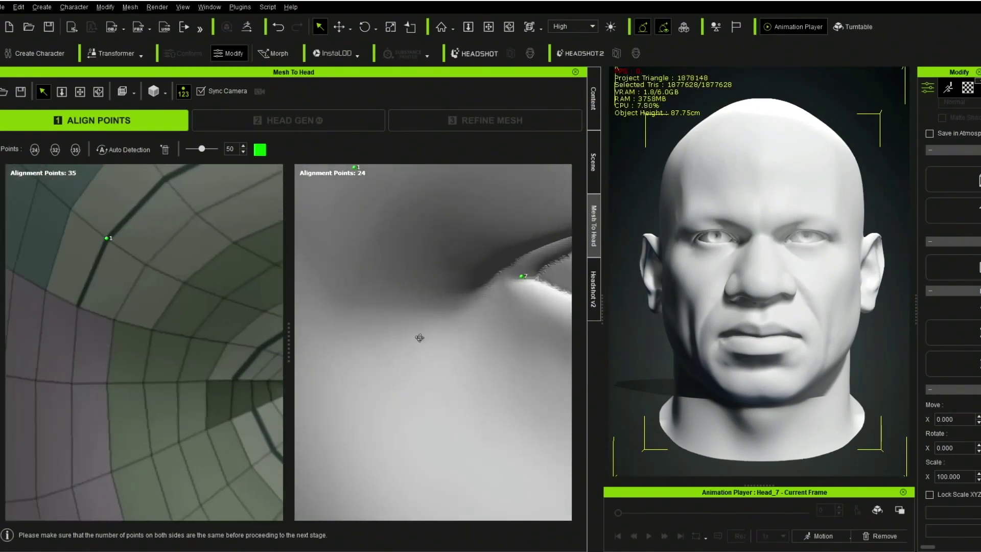
scroll(462, 386, "up", 4)
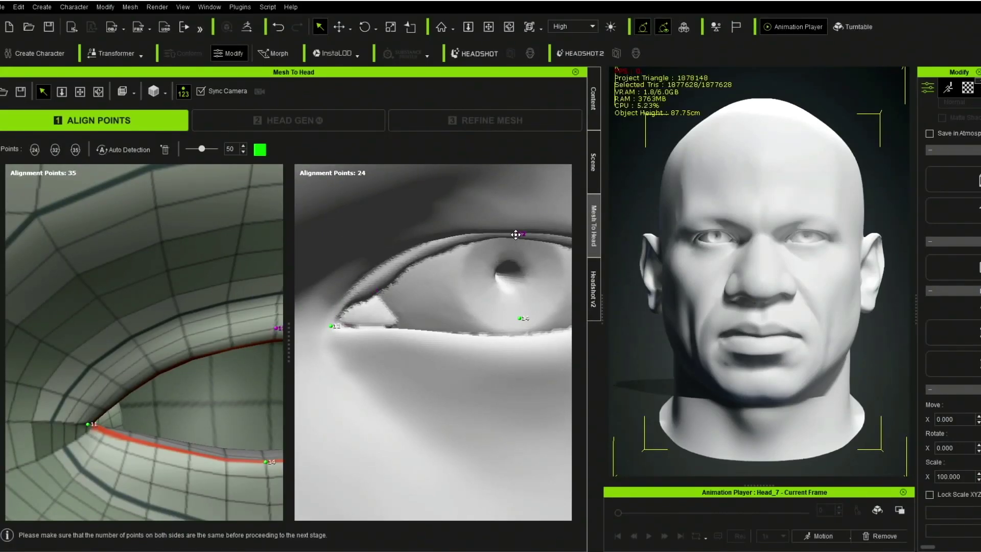
scroll(519, 340, "down", 2)
scroll(461, 274, "up", 2)
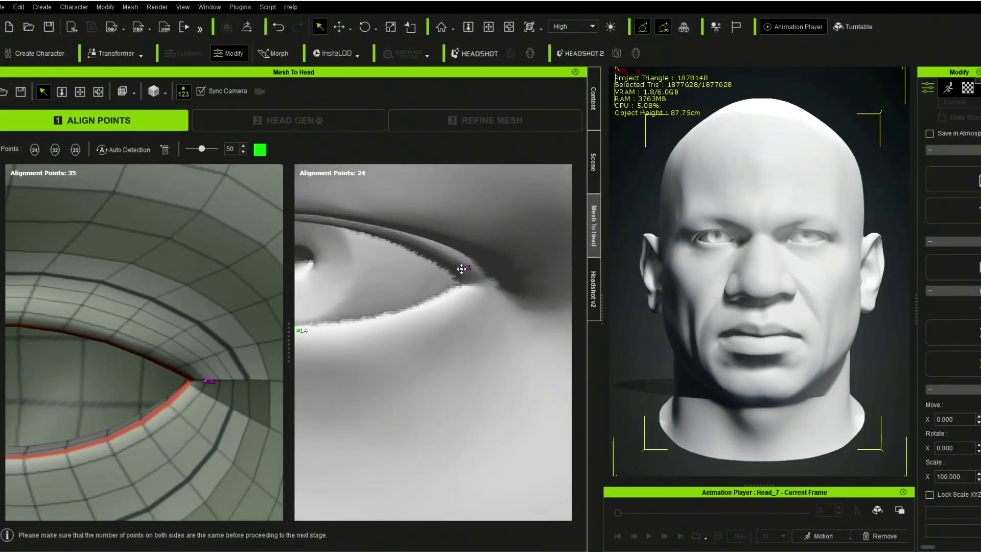
scroll(482, 284, "down", 3)
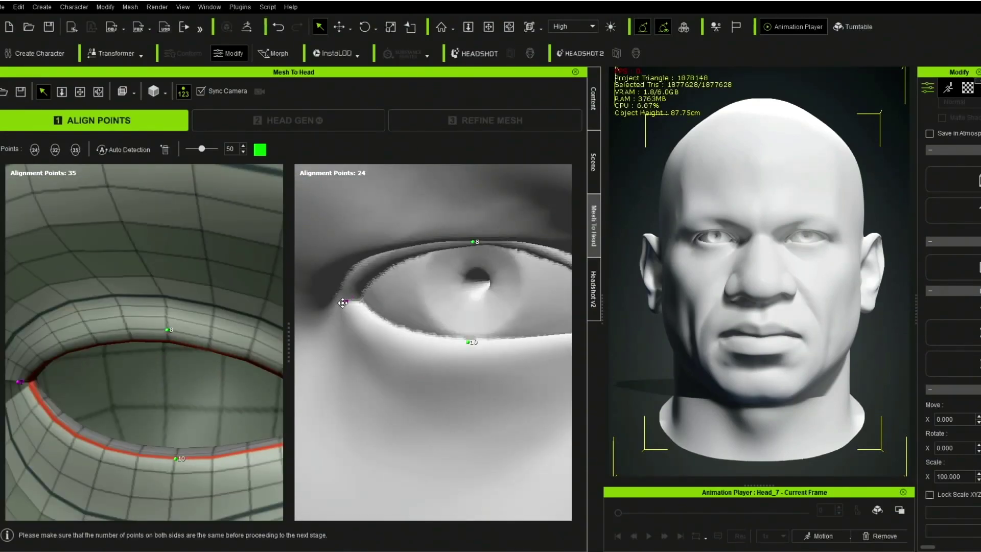
scroll(381, 368, "down", 5)
Place alignment points 25, 26 and 27 around the head's right ear to match the reference head.
right_click_drag(384, 369, 638, 376, "alt")
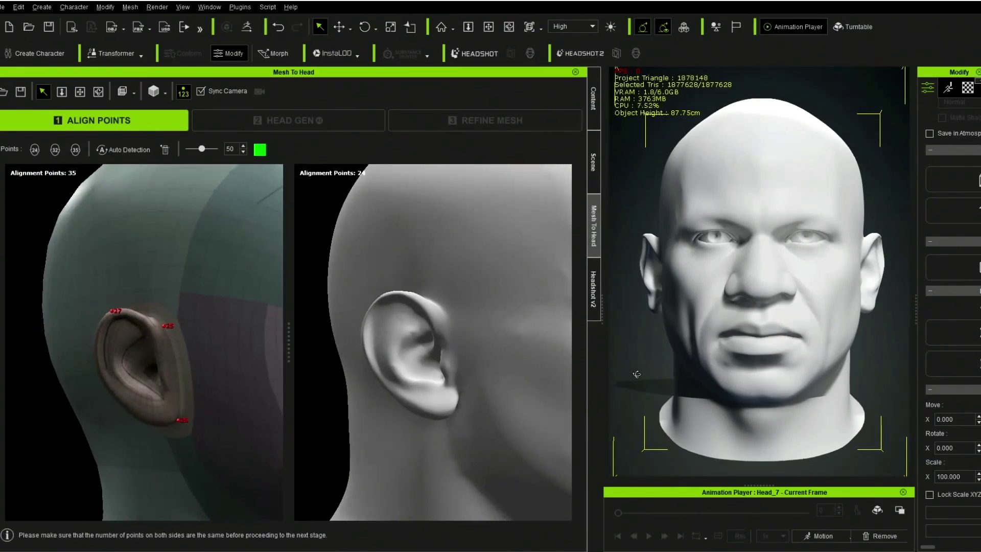
left_click(447, 315)
right_click_drag(242, 445, 113, 390, "alt")
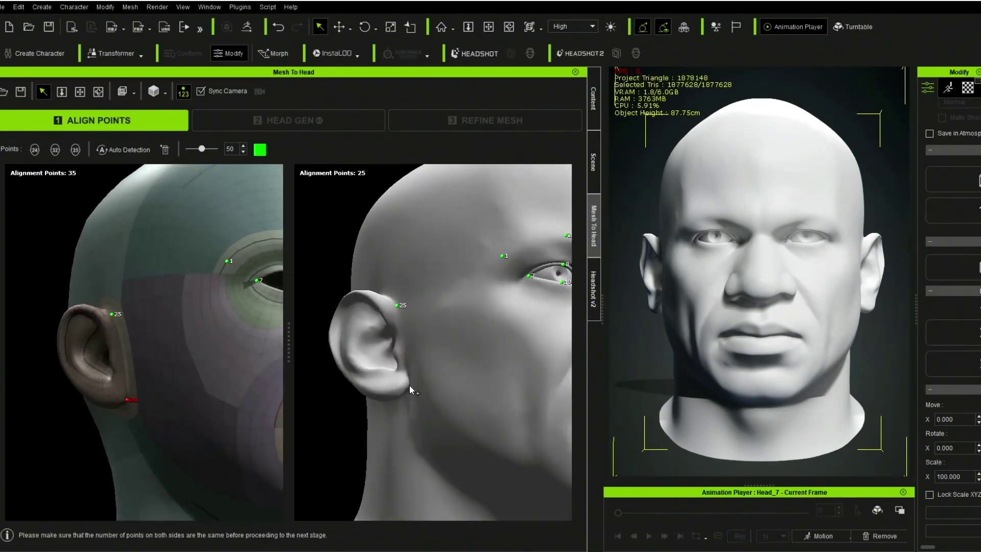
right_click_drag(299, 454, 170, 387, "alt")
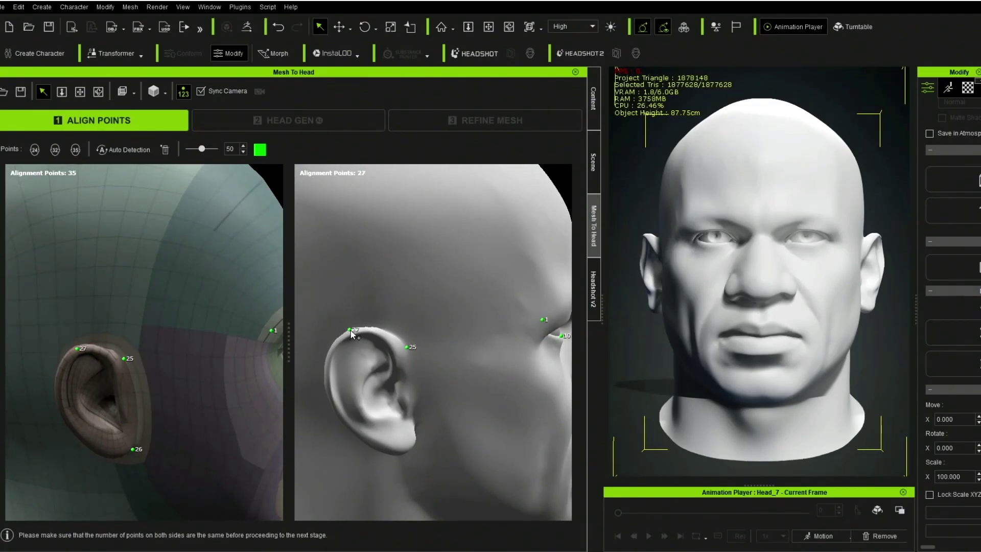
right_click_drag(350, 330, 547, 380)
Place alignment points 28 and 29 on the head's left ear and match them with the points on the opposite ear.
right_click_drag(538, 323, 364, 426)
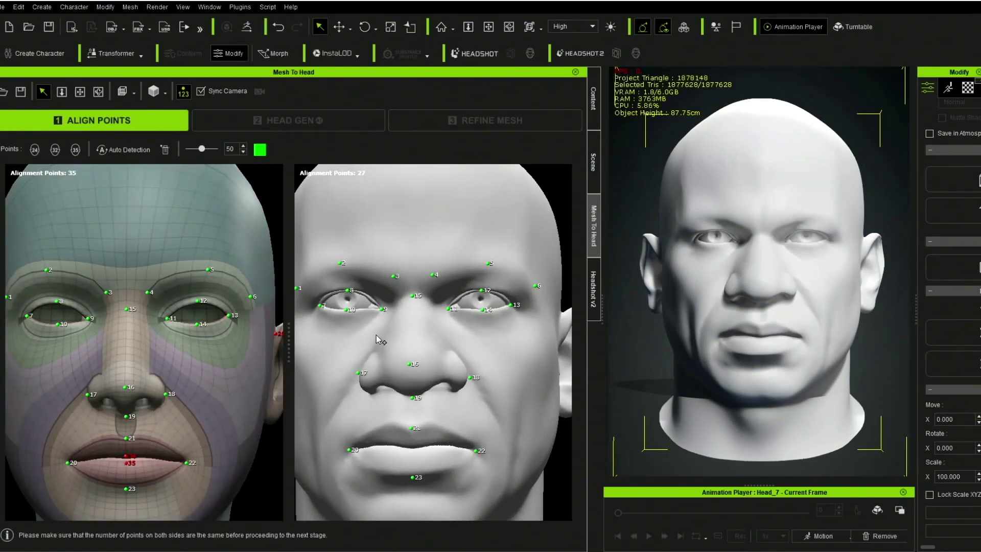
right_click_drag(447, 338, 191, 356)
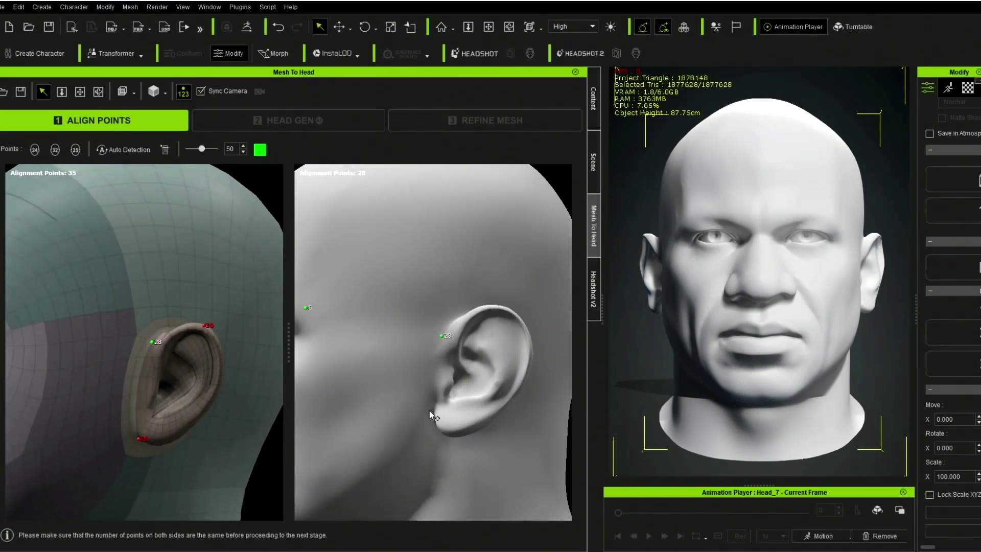
right_click_drag(442, 437, 131, 377)
scroll(331, 394, "up", 5)
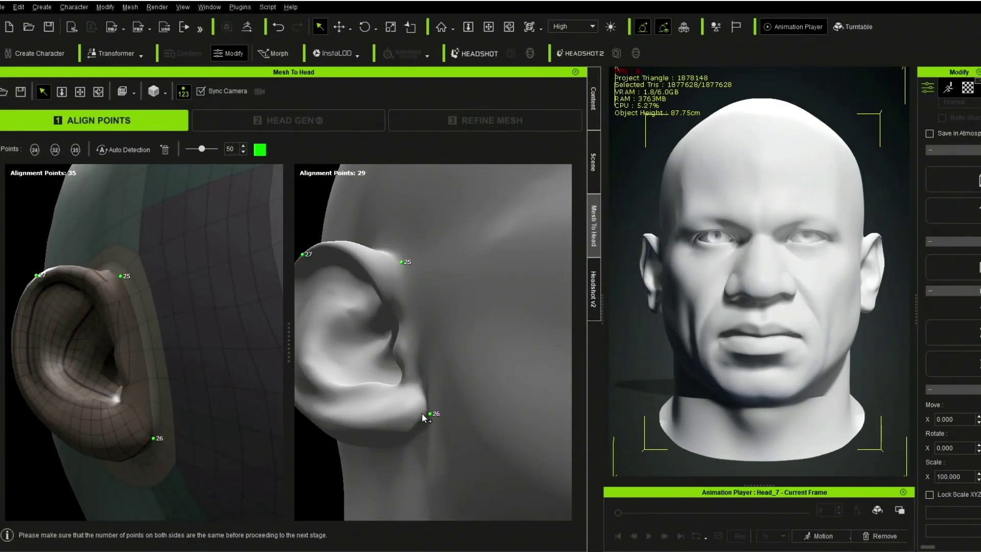
scroll(430, 434, "down", 5)
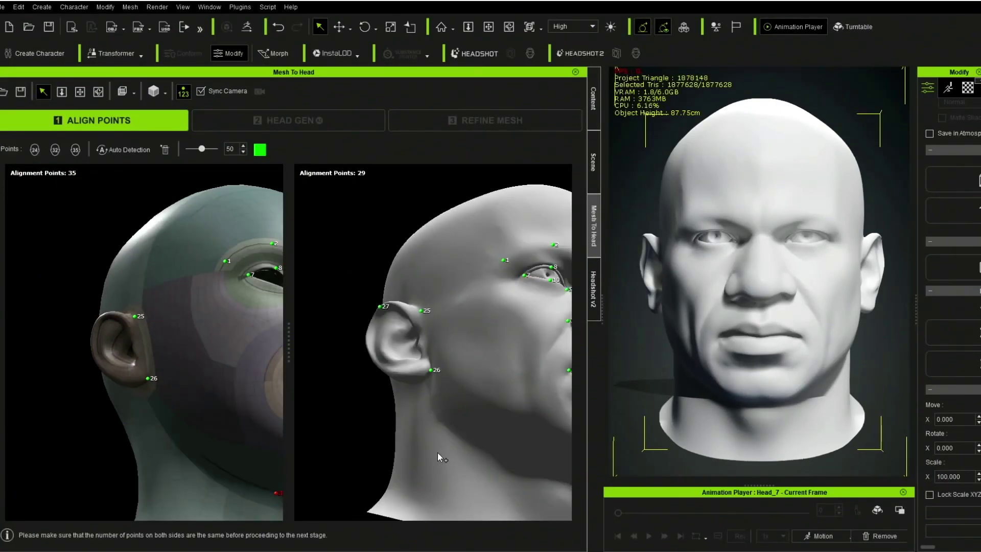
right_click_drag(439, 454, 347, 423)
scroll(426, 397, "up", 4)
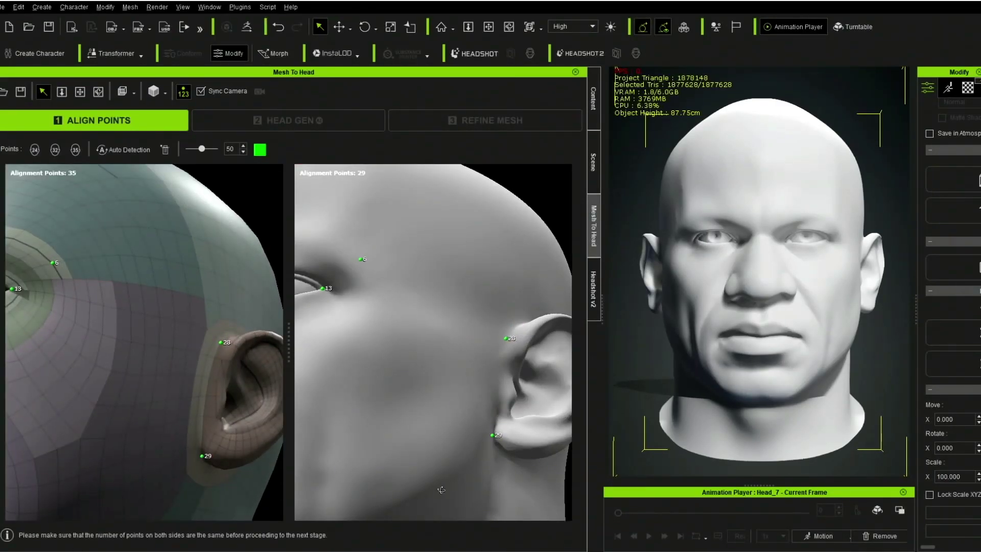
right_click_drag(493, 435, 424, 431)
scroll(440, 408, "up", 3)
left_click(397, 419)
scroll(486, 377, "down", 5)
Place the remaining alignment points 30 to 35, ending with points 34 and 35 at the middle of the lips.
right_click_drag(486, 373, 383, 404)
middle_click_drag(383, 403, 435, 385)
left_click(438, 327)
right_click_drag(439, 327, 390, 336)
left_click(430, 348)
scroll(369, 375, "down", 3)
right_click_drag(412, 386, 526, 339)
scroll(436, 411, "up", 8)
right_click_drag(477, 409, 482, 352)
middle_click_drag(482, 352, 444, 466)
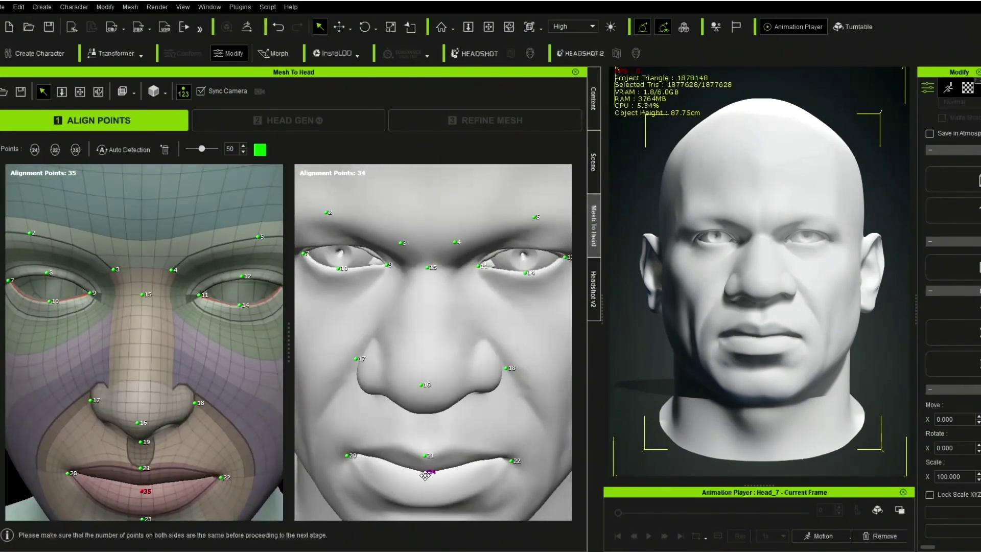
left_click(426, 479)
Check the lip and nose alignment points against the reference and generate the head.
scroll(205, 327, "down", 5)
right_click_drag(164, 301, 177, 234)
scroll(310, 360, "down", 1)
scroll(431, 408, "up", 6)
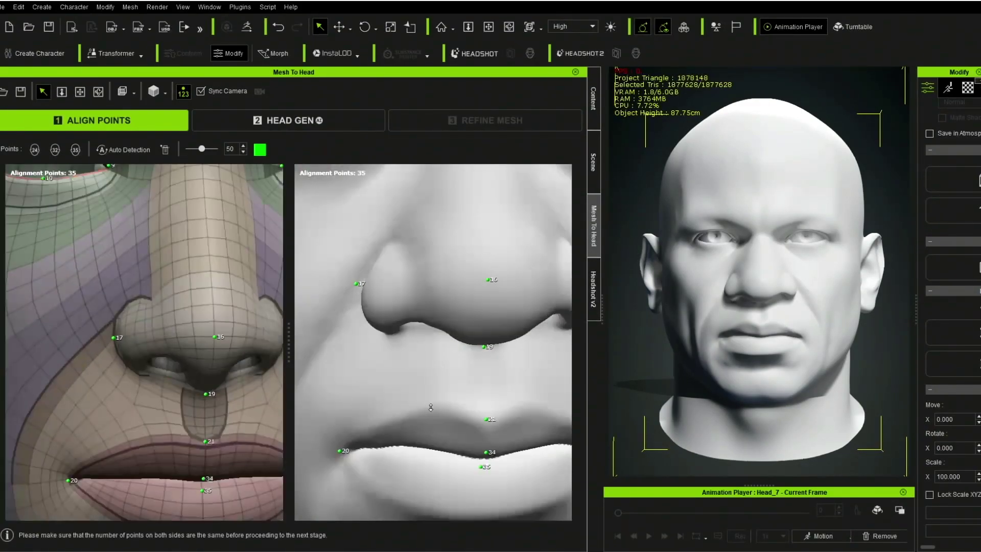
scroll(430, 407, "down", 7)
left_click(284, 121)
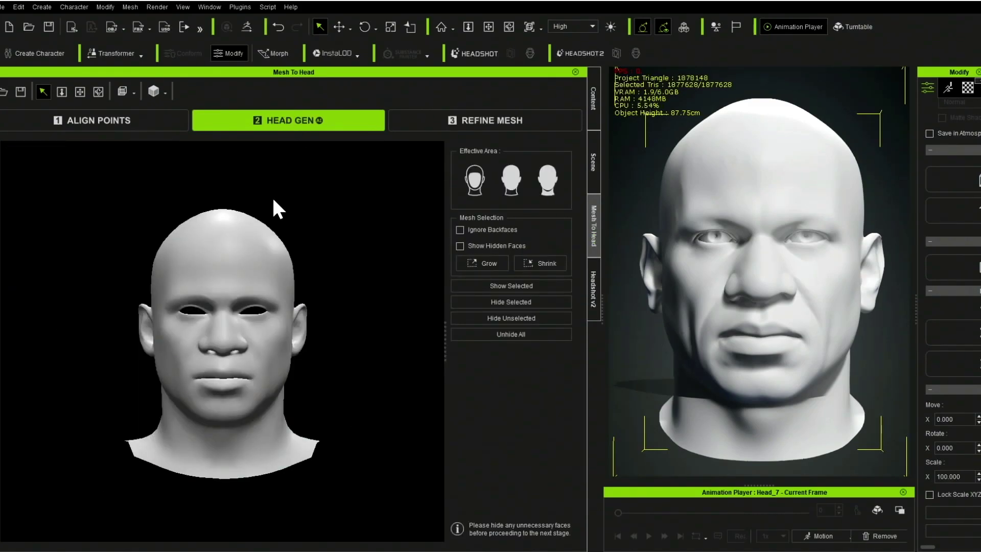
Preview the generated head with the face-only, face-and-ears, and full head-and-neck effective areas.
left_click_drag(357, 327, 155, 348, "alt")
right_click_drag(306, 391, 364, 264)
left_click(512, 174)
left_click(546, 179)
left_click(474, 180)
right_click_drag(267, 317, 71, 309)
left_click(547, 179)
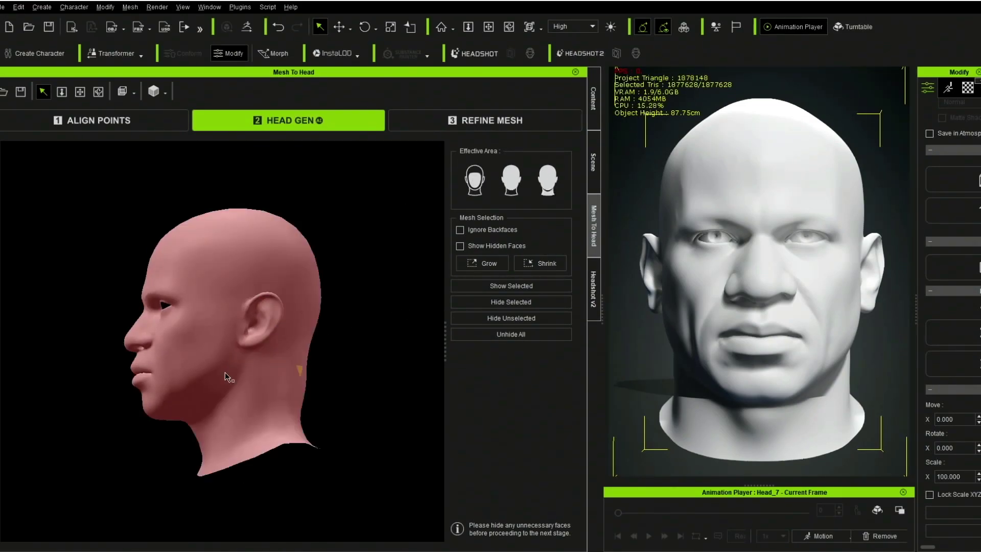
right_click_drag(223, 372, 266, 375)
Choose the face-and-ears effective area and proceed to the Refine Mesh stage.
left_click(511, 180)
right_click_drag(357, 404, 473, 418)
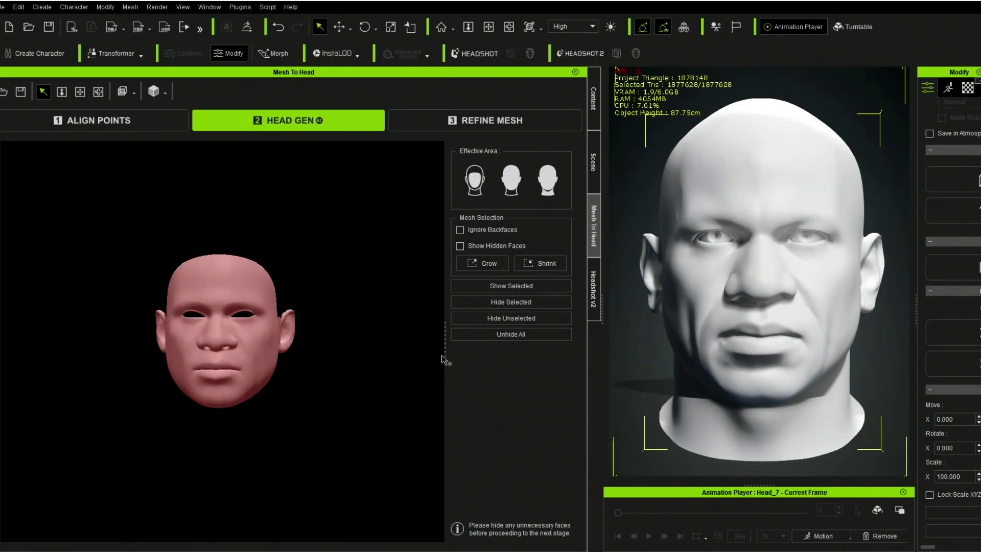
left_click(548, 184)
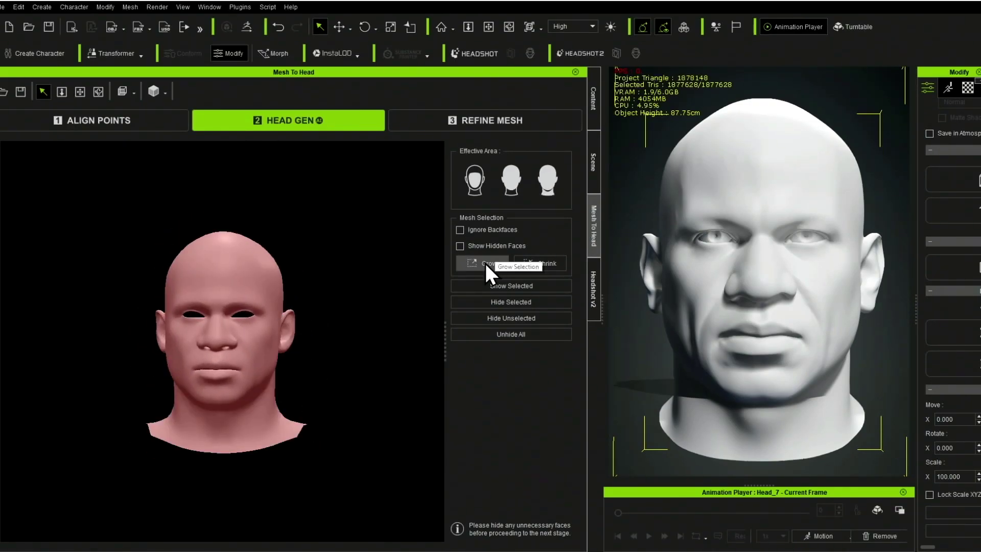
left_click(513, 181)
left_click(506, 120)
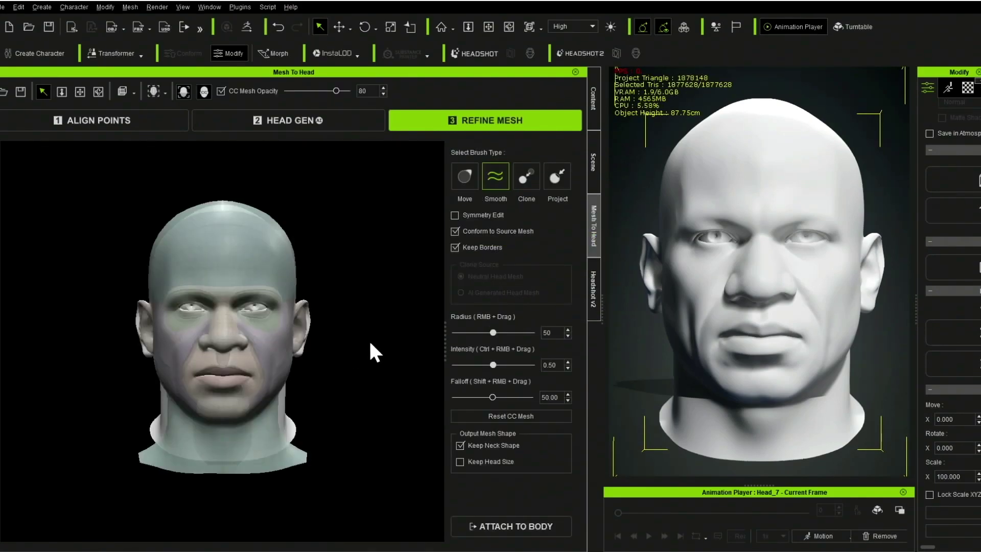
Inspect the wrapped head from the side and front, and set the Smooth brush to radius 12 and intensity 0.24.
middle_click_drag(370, 343, 323, 341)
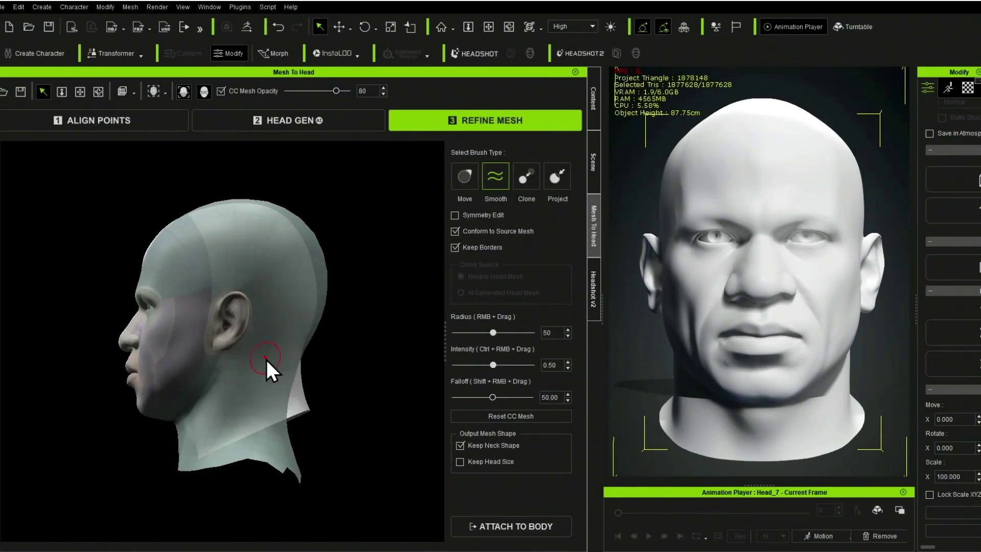
middle_click_drag(266, 359, 372, 397)
scroll(327, 404, "up", 10)
right_click_drag(400, 354, 327, 402)
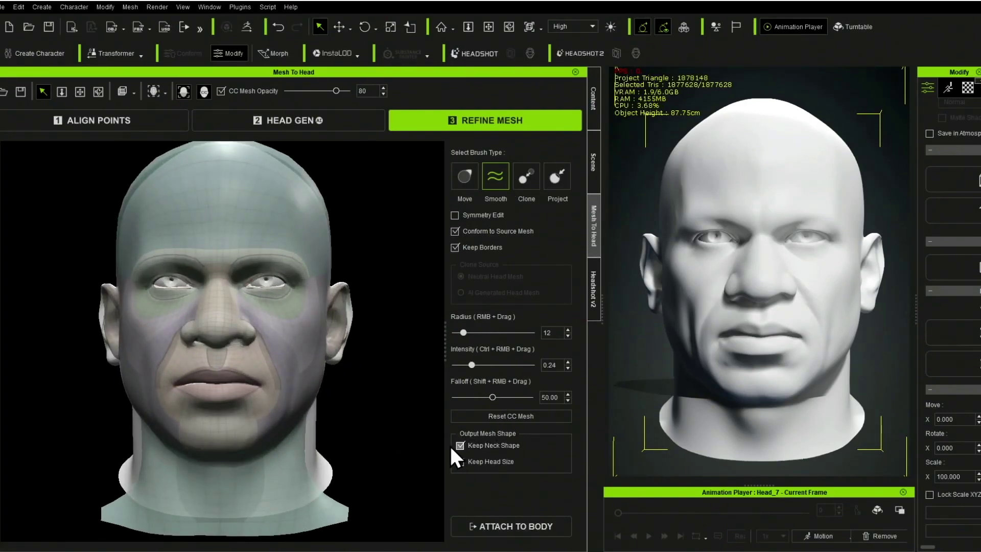
Try the Project brush on the wrapped head's jaw and neck area.
left_click_drag(306, 384, 344, 377, "alt")
scroll(344, 376, "up", 5)
middle_click_drag(409, 352, 311, 412, "alt")
mouse_move(311, 412)
left_mouse_down("alt")
mouse_move(256, 407)
mouse_move(317, 393)
left_mouse_up("alt")
left_click(557, 177)
left_click_drag(256, 434, 306, 397)
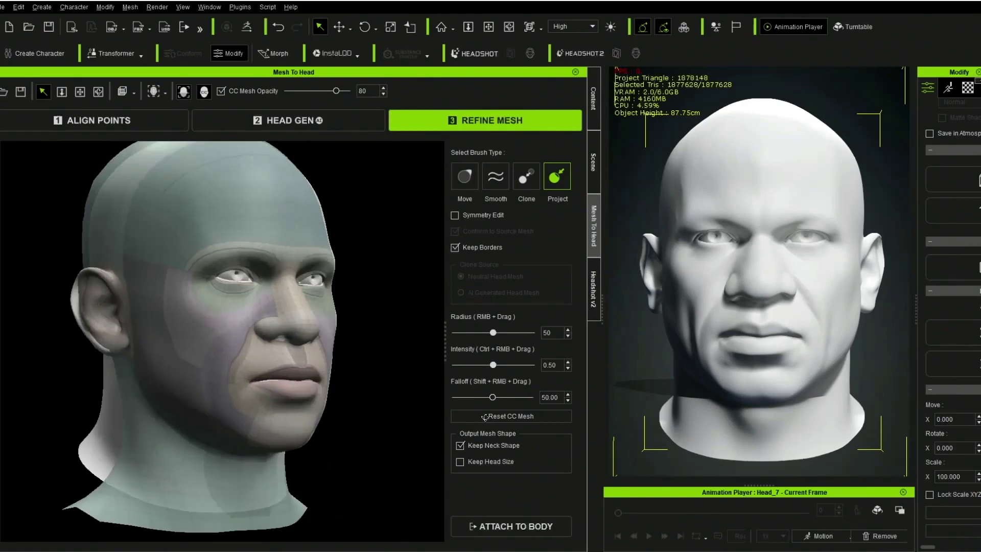
Return to Align Points and refine alignment points 25 to 27 around the character's right ear.
left_click(111, 122)
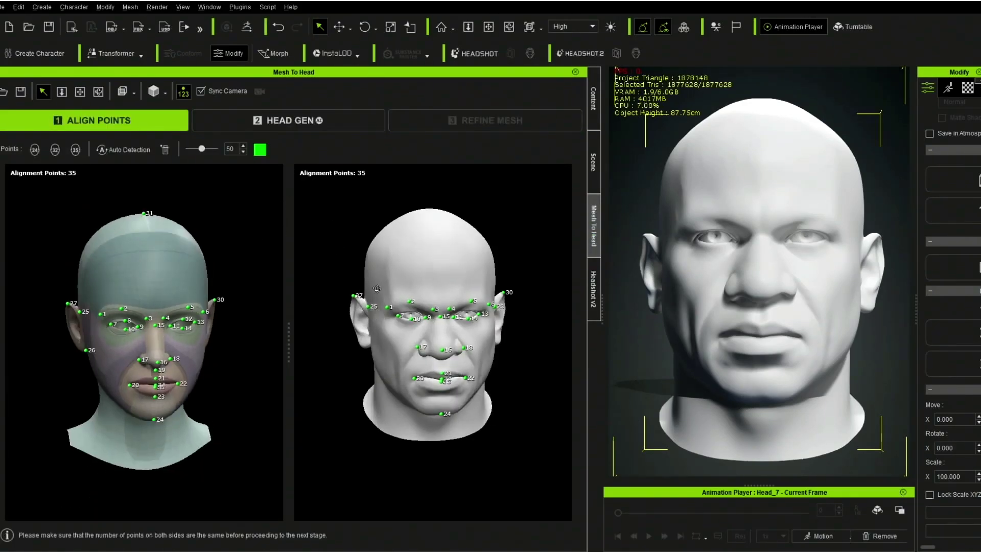
right_click_drag(410, 307, 327, 301)
scroll(327, 301, "up", 5)
right_click_drag(204, 230, 123, 205)
right_click_drag(531, 245, 549, 265)
left_click(518, 225)
scroll(439, 302, "down", 5)
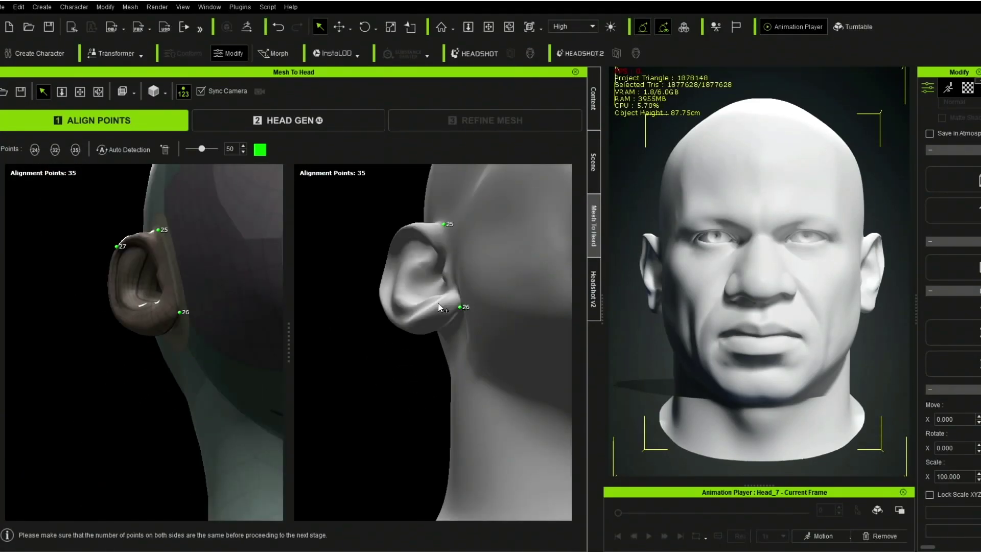
right_click_drag(406, 276, 628, 284)
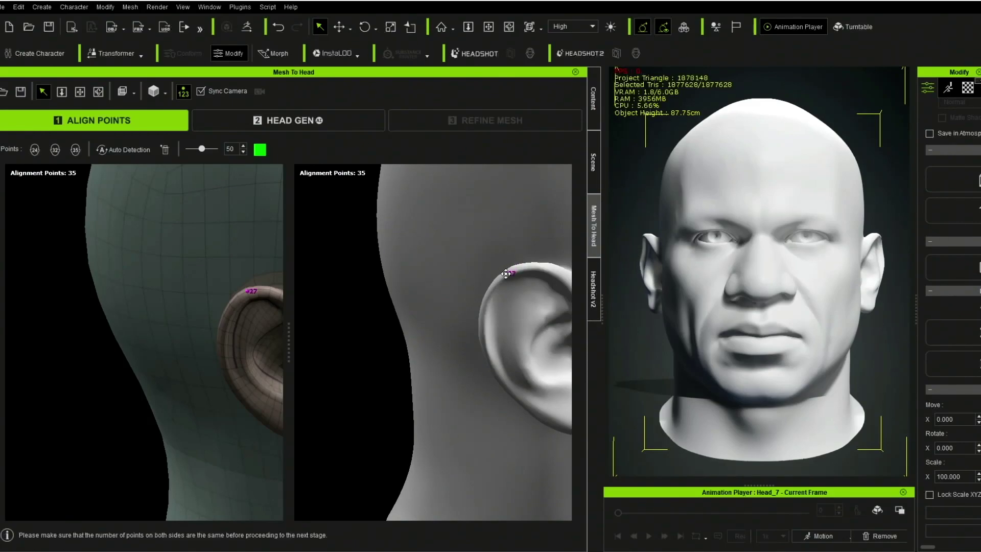
right_click_drag(508, 338, 463, 336)
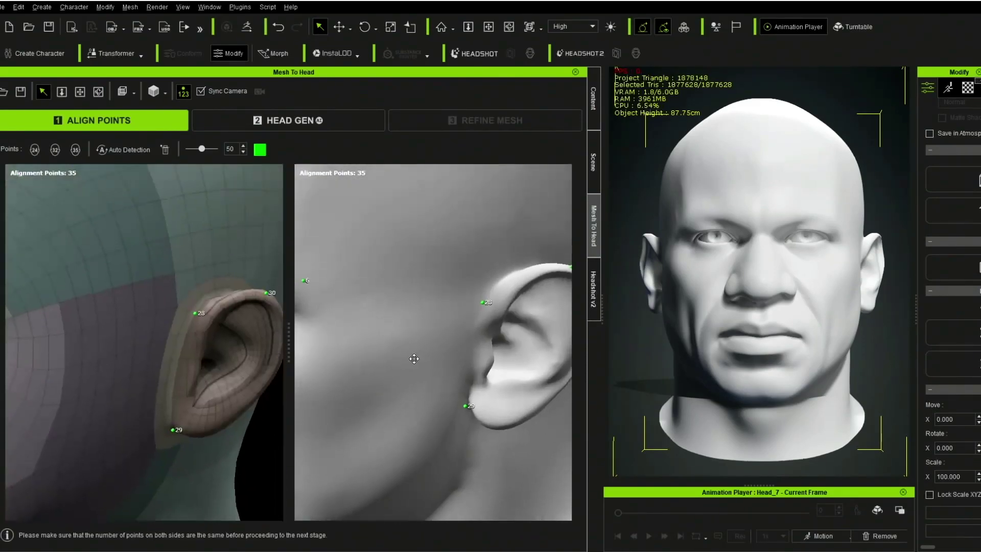
Reposition alignment points 29 and 30 on the left ear's lobe and upper rim, and generate the head again.
right_click_drag(414, 359, 434, 291)
scroll(477, 369, "up", 5)
middle_click_drag(537, 317, 455, 278)
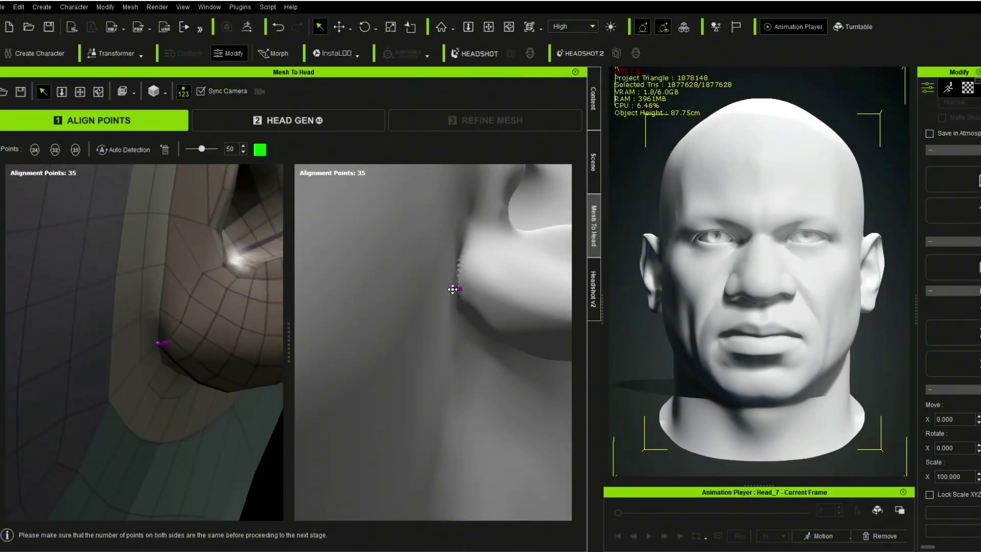
left_click_drag(453, 289, 455, 293)
scroll(455, 293, "down", 5)
right_click_drag(458, 240, 419, 290)
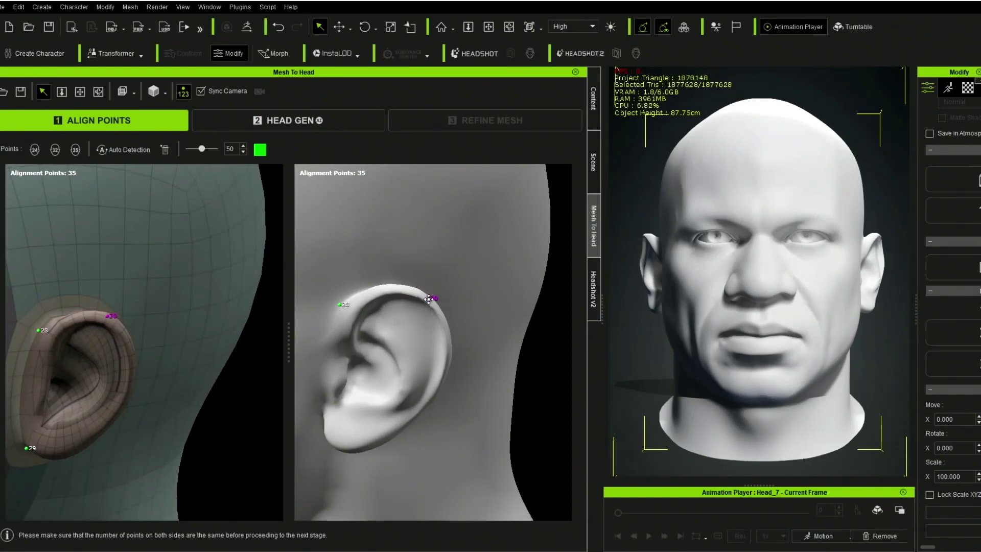
scroll(429, 299, "down", 5)
right_click_drag(358, 401, 487, 376)
left_click(324, 119)
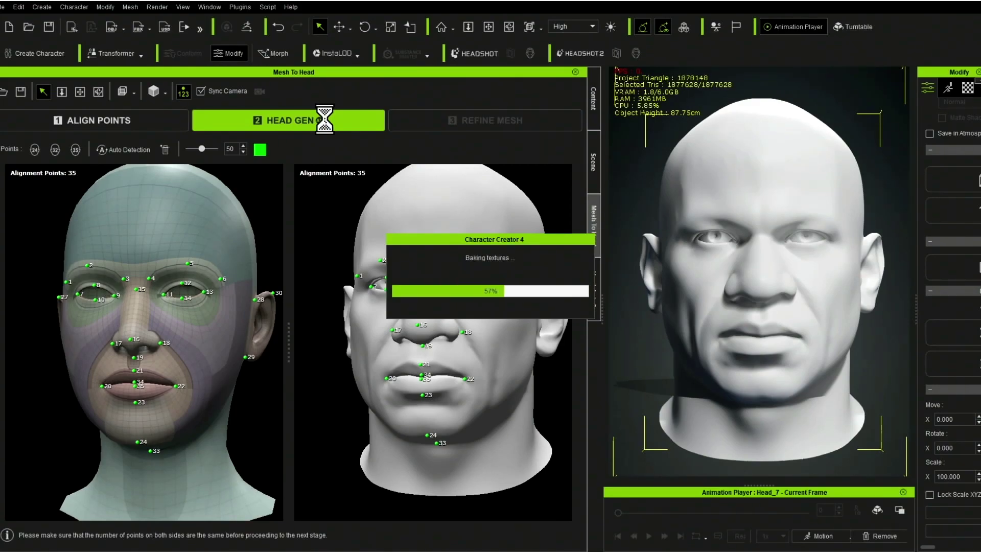
Select the face-only effective area and turn on Show Hidden Faces to check the excluded parts of the mesh.
scroll(350, 383, "up", 5)
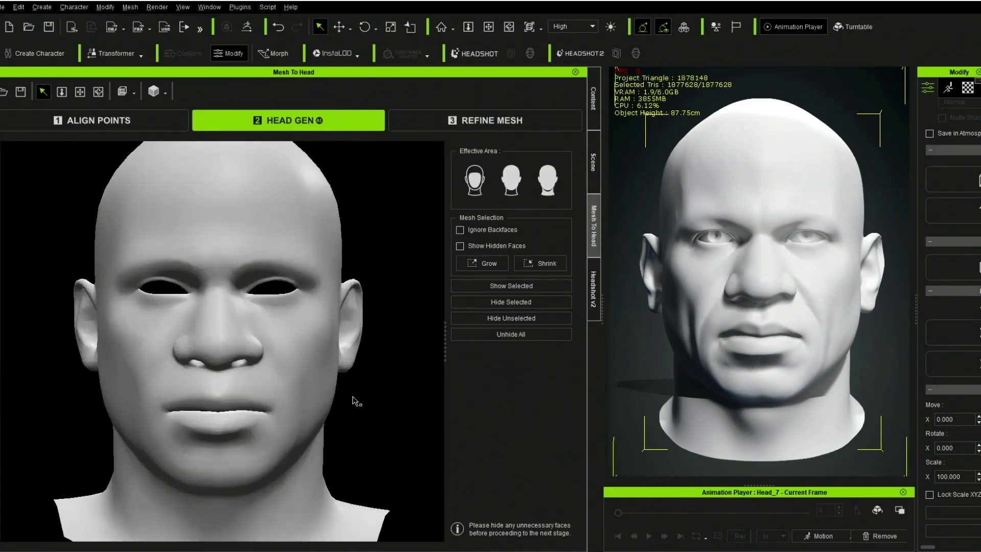
right_click_drag(357, 400, 372, 420, "alt")
left_click(475, 181)
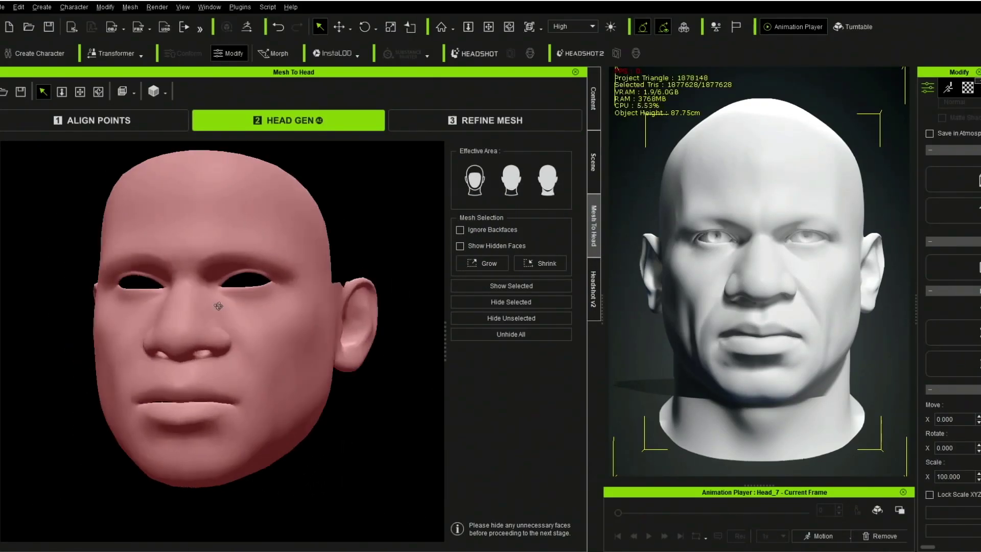
right_click_drag(185, 386, 256, 317)
left_click(460, 246)
right_click_drag(344, 309, 77, 377)
Try growing and shrinking the face-only selection and preview the wrapped head in Refine Mesh.
left_click(490, 264)
left_click(537, 262)
right_click_drag(148, 301, 317, 230)
left_click(541, 259)
right_click_drag(286, 307, 364, 356)
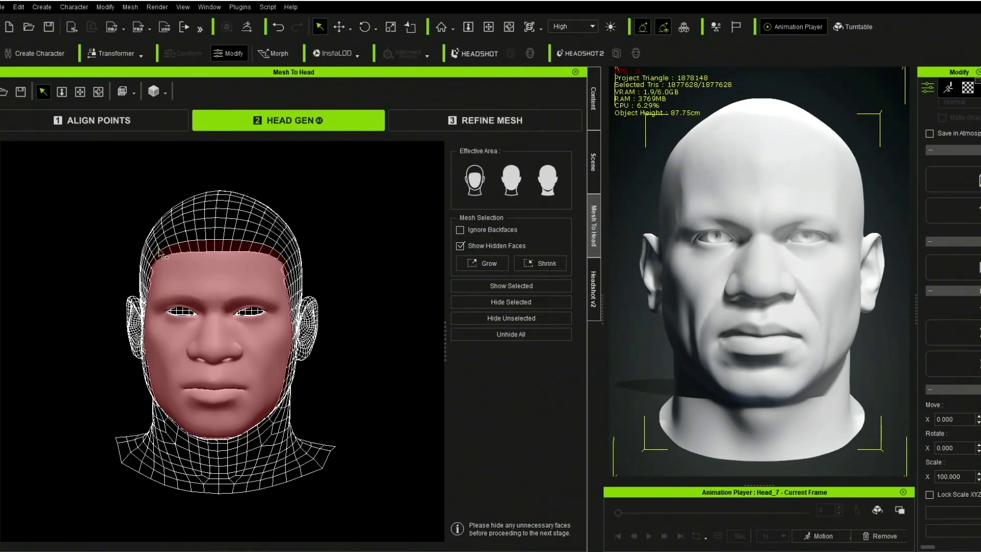
right_click_drag(350, 390, 207, 423)
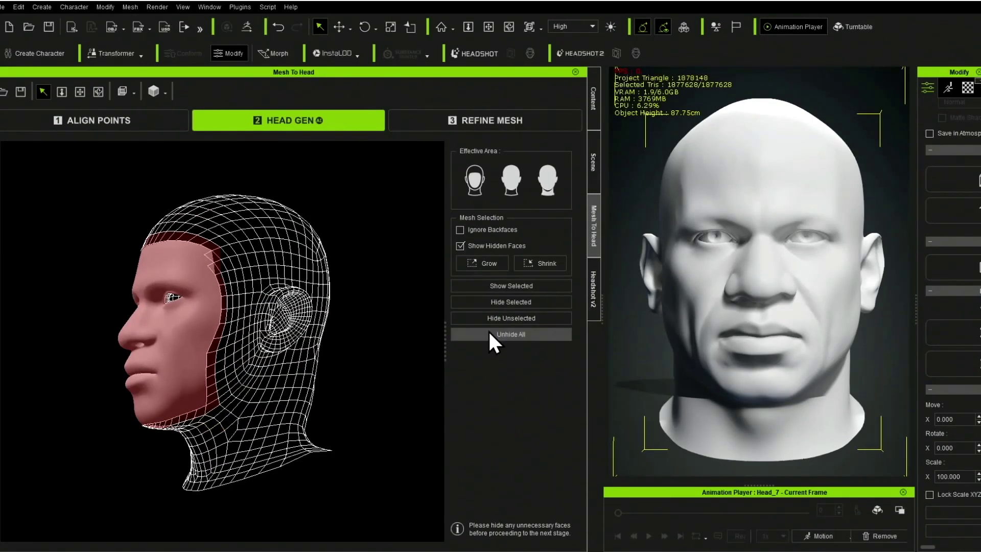
left_click(497, 115)
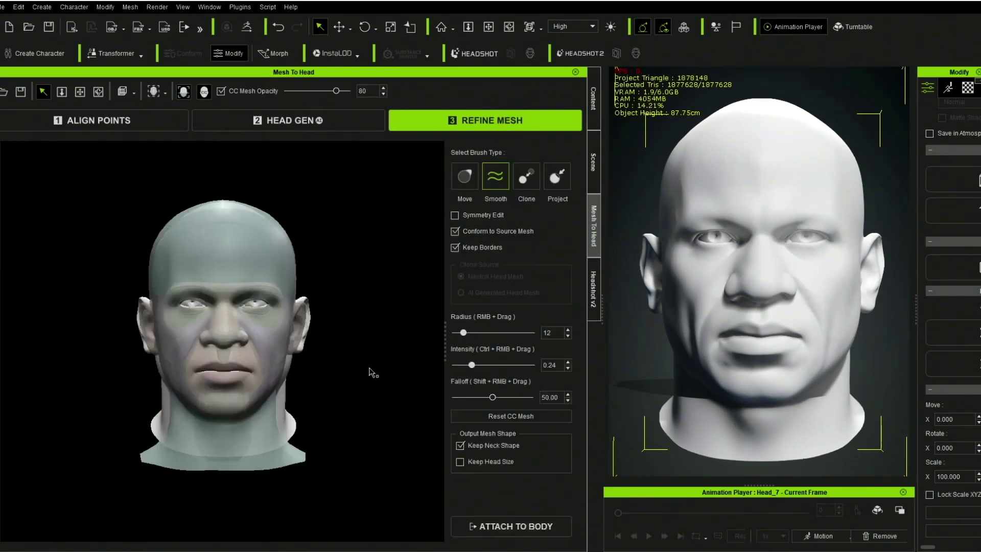
mouse_move(387, 386)
right_mouse_down()
mouse_move(402, 366)
mouse_move(286, 371)
mouse_move(379, 376)
right_mouse_up()
Return to Head Gen, choose the face-and-ears effective area, and proceed to Refine Mesh.
left_click(362, 124)
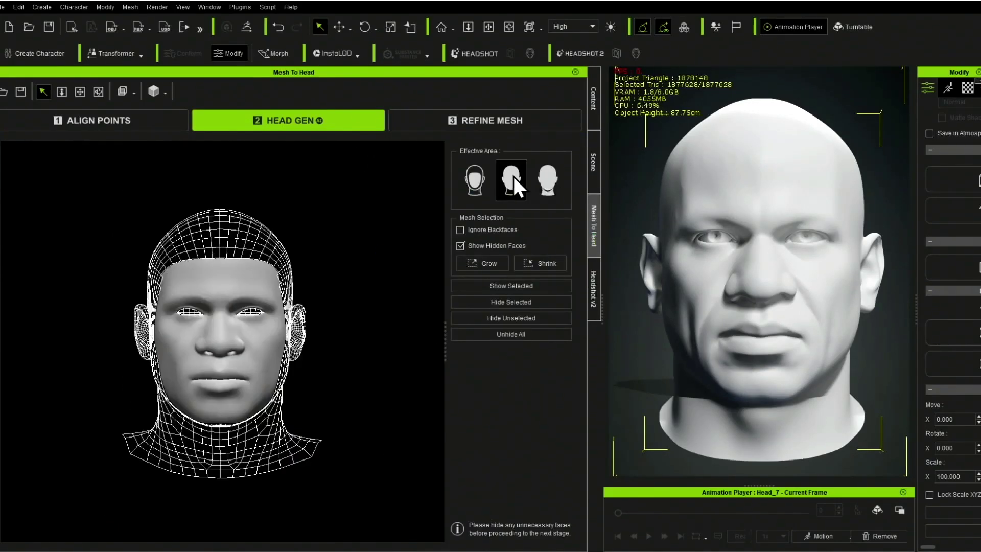
right_click_drag(313, 392, 463, 146)
left_click(463, 121)
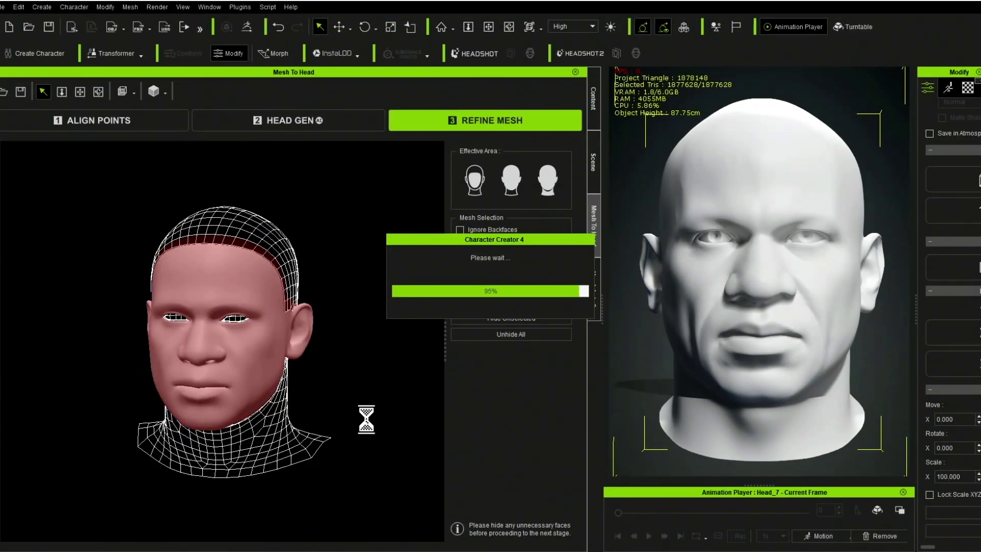
Set the Project brush radius to 13 and project the source shape onto the side of the nose.
scroll(368, 445, "up", 5)
left_click_drag(374, 448, 429, 429, "alt")
scroll(373, 409, "up", 6)
mouse_move(373, 408)
left_mouse_down("alt")
mouse_move(73, 287)
mouse_move(315, 409)
mouse_move(377, 335)
mouse_move(347, 358)
left_mouse_up("alt")
left_click(556, 176)
right_click_drag(214, 315, 100, 330)
mouse_move(177, 325)
left_mouse_down()
mouse_move(219, 320)
mouse_move(296, 269)
mouse_move(370, 357)
mouse_move(261, 307)
mouse_move(286, 337)
mouse_move(186, 315)
mouse_move(296, 248)
mouse_move(252, 327)
mouse_move(354, 345)
left_mouse_up()
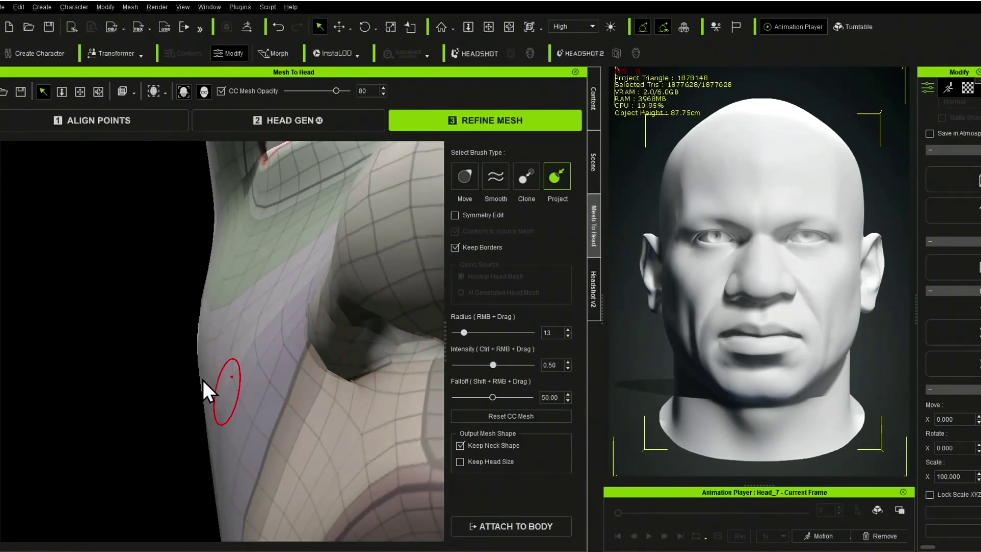
Project the source shape onto the left nostril wing and the crease between nose and cheek.
mouse_move(204, 378)
left_mouse_down("alt")
mouse_move(181, 338)
mouse_move(82, 363)
left_mouse_up("alt")
middle_click_drag(81, 363, 121, 370)
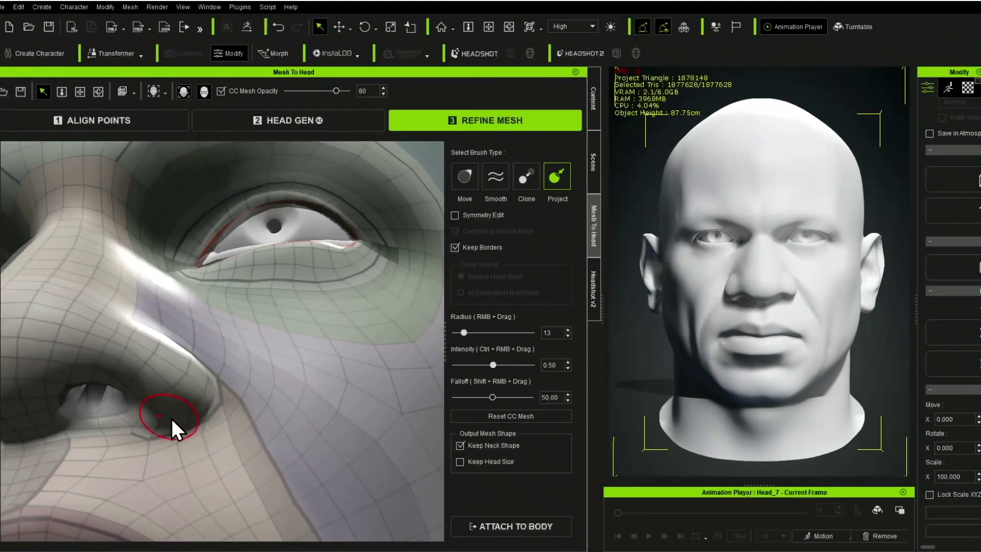
mouse_move(106, 305)
left_mouse_down()
mouse_move(62, 385)
mouse_move(17, 412)
left_mouse_up()
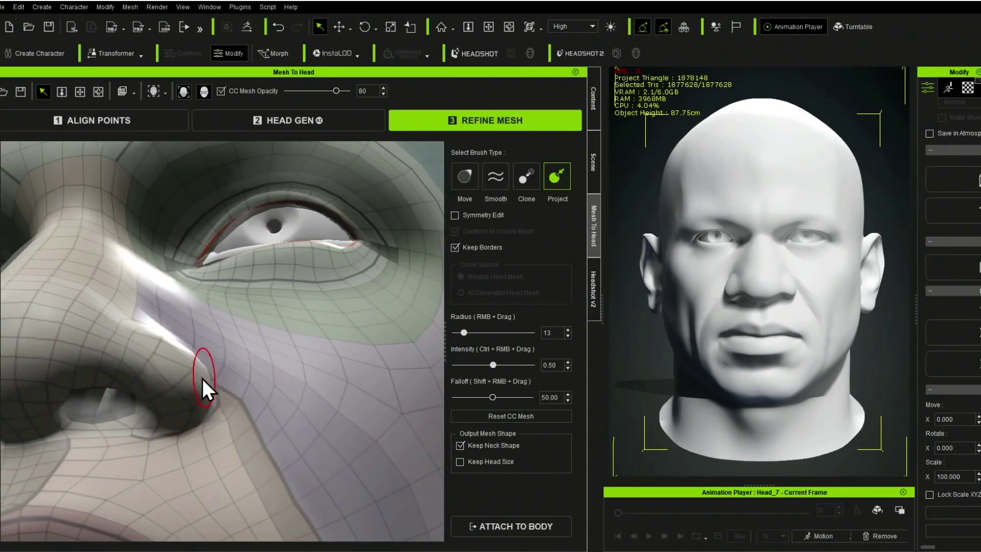
mouse_move(195, 374)
left_mouse_down()
mouse_move(132, 399)
mouse_move(67, 389)
mouse_move(256, 317)
mouse_move(278, 465)
left_mouse_up()
scroll(164, 397, "down", 4)
middle_click_drag(278, 464, 164, 460)
left_click_drag(164, 460, 292, 340, "alt")
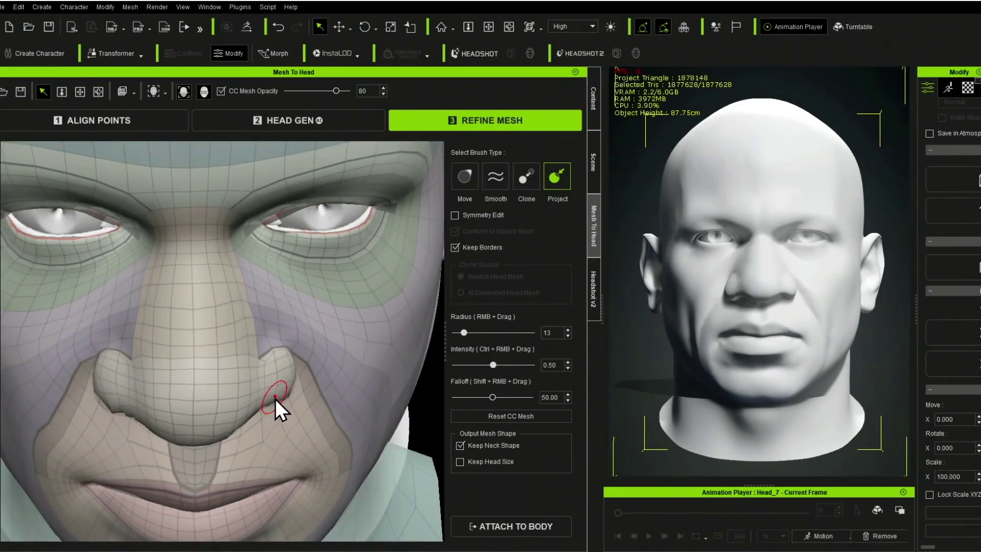
Enable Symmetry Edit and reshape the nostril wings with the Move brush at radius 17.
left_click(464, 176)
left_click_drag(259, 358, 168, 375, "alt")
right_click_drag(258, 359, 170, 375)
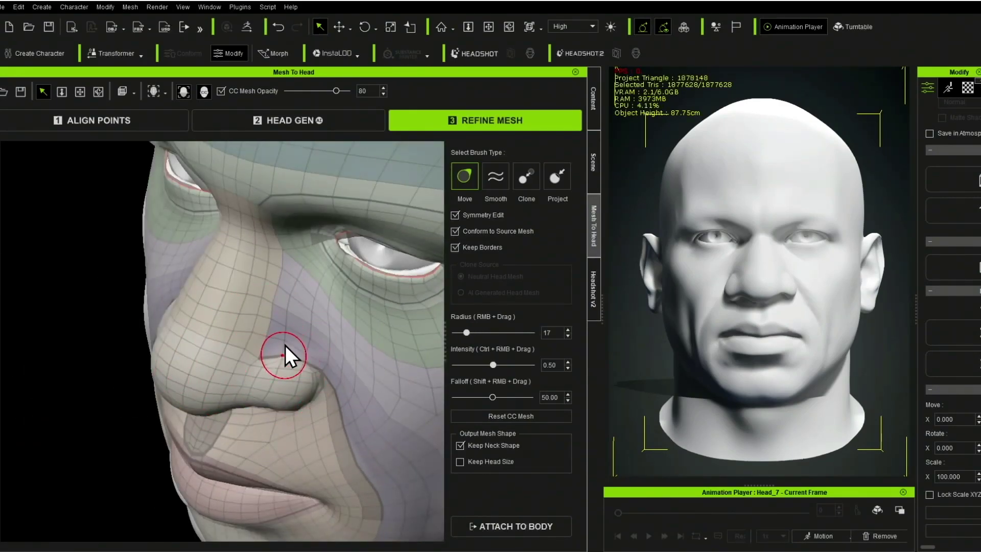
right_click_drag(287, 376, 270, 348)
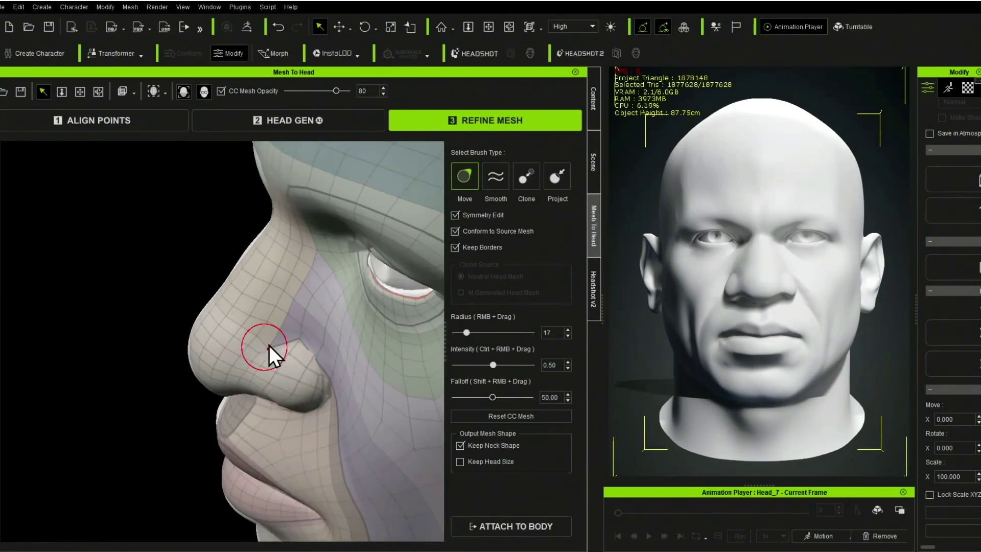
left_click_drag(280, 323, 303, 381)
left_click_drag(278, 430, 293, 418, "alt")
right_click_drag(310, 344, 332, 327)
Refine the rear edge of the nostril wings with the Move brush at radius 6.
left_click(495, 176)
left_click(465, 177)
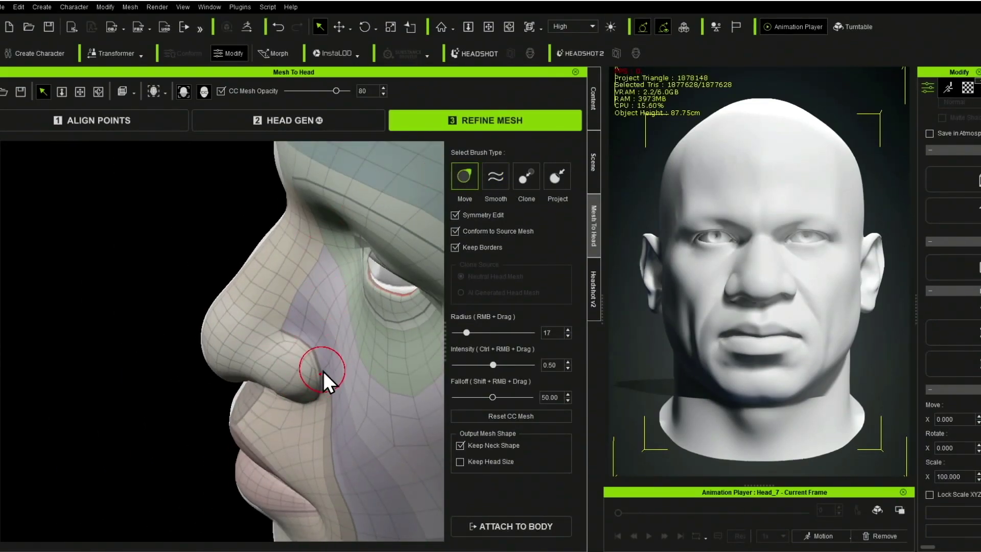
key("2")
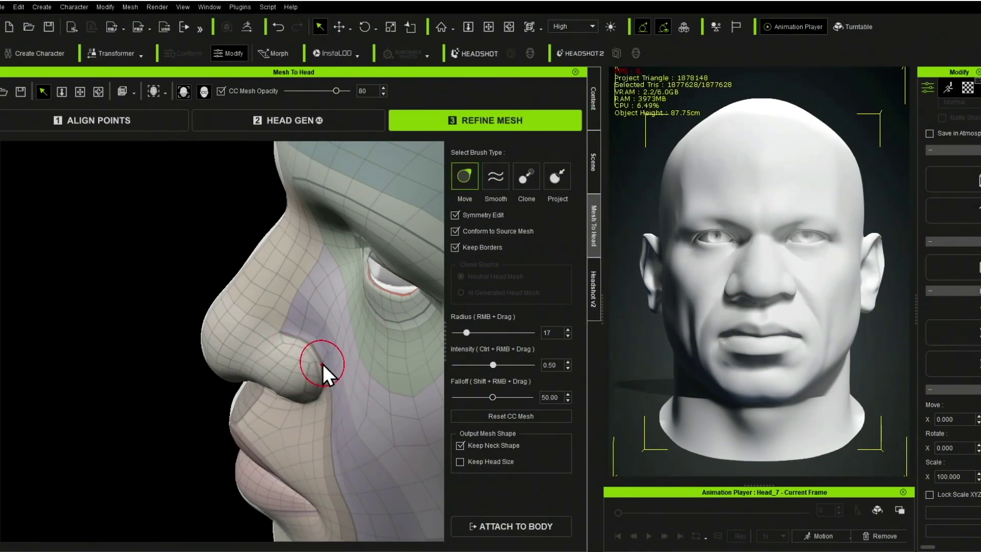
scroll(323, 364, "up", 3)
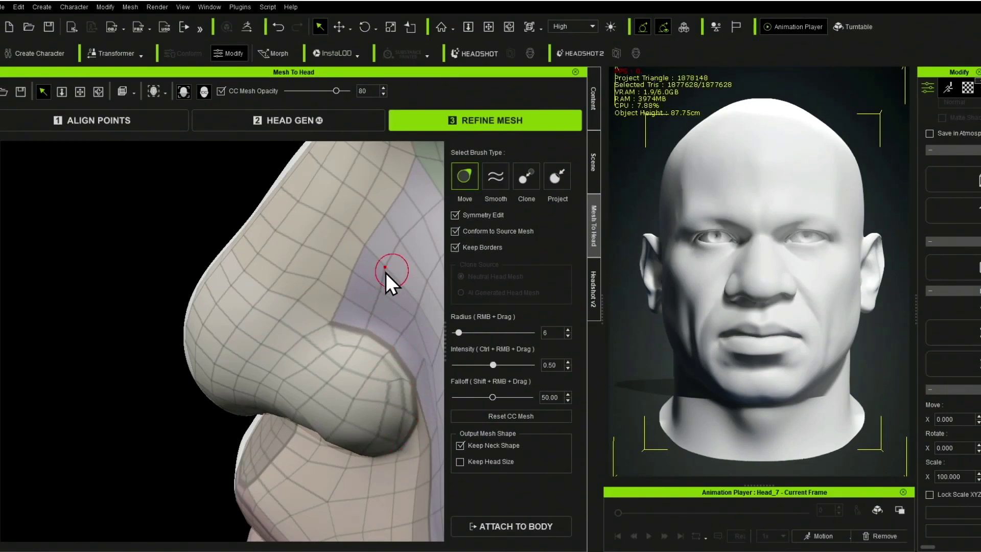
scroll(335, 324, "down", 3)
Project the source shape along the nostril's lower edge and set the Smooth brush intensity to 0.13.
left_click_drag(336, 324, 408, 317, "alt")
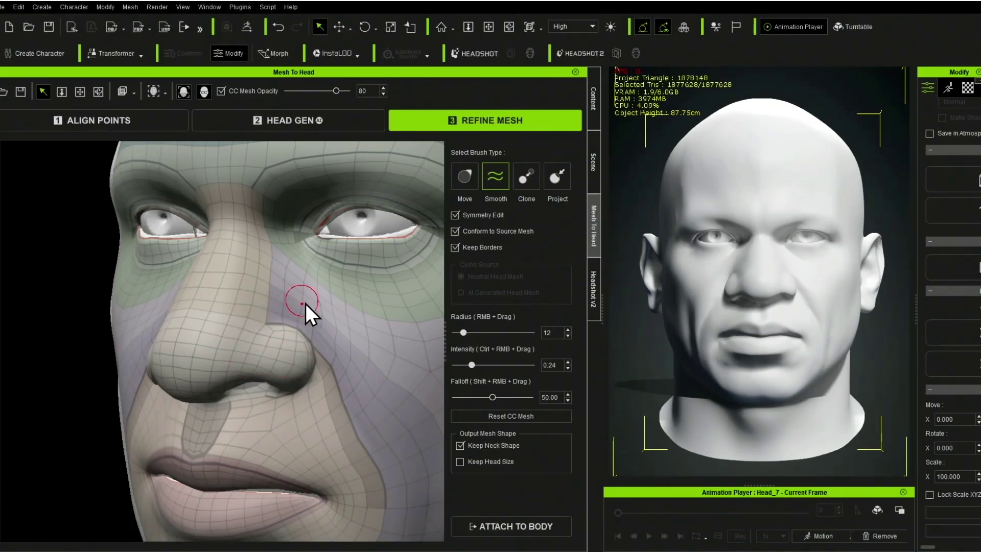
left_click(557, 179)
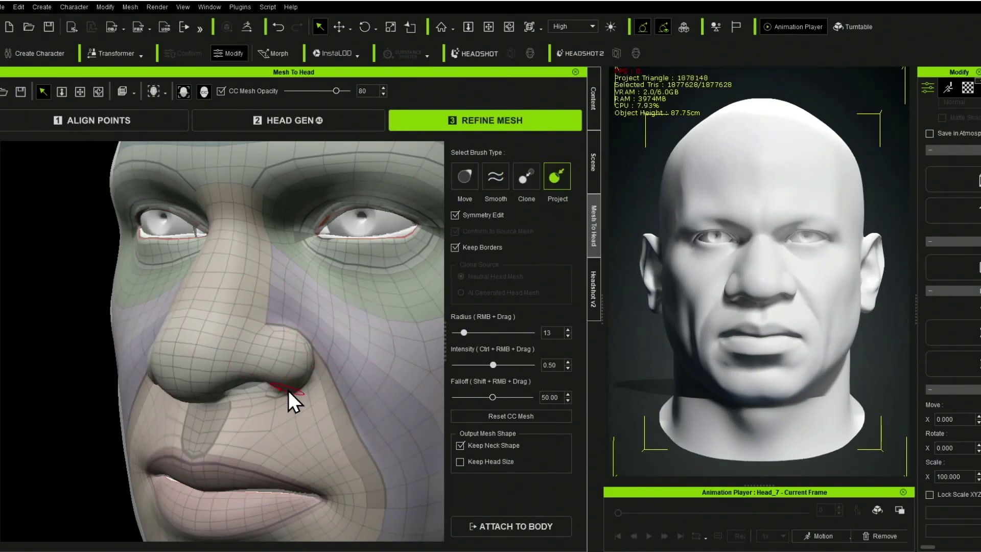
left_click_drag(190, 397, 401, 417, "alt")
left_click(490, 183)
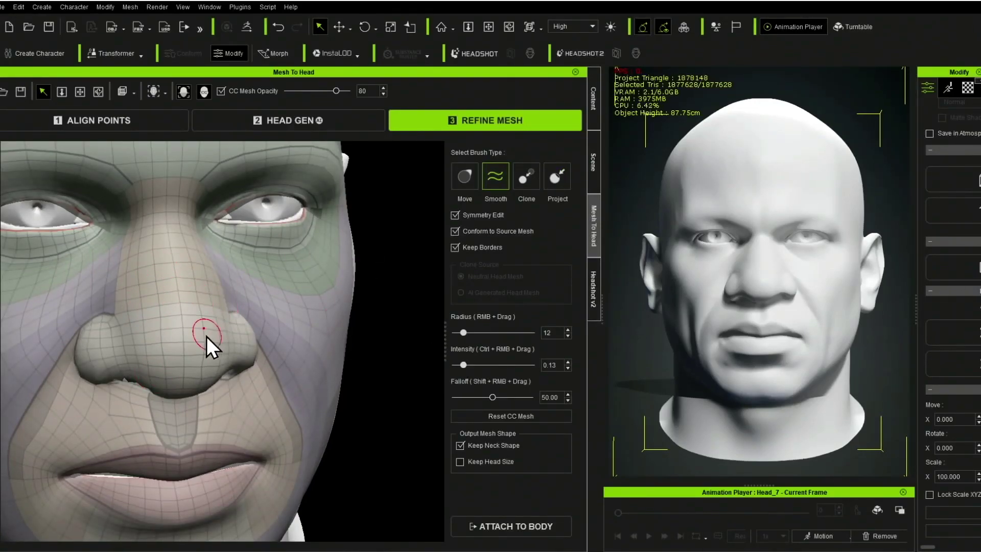
key("4")
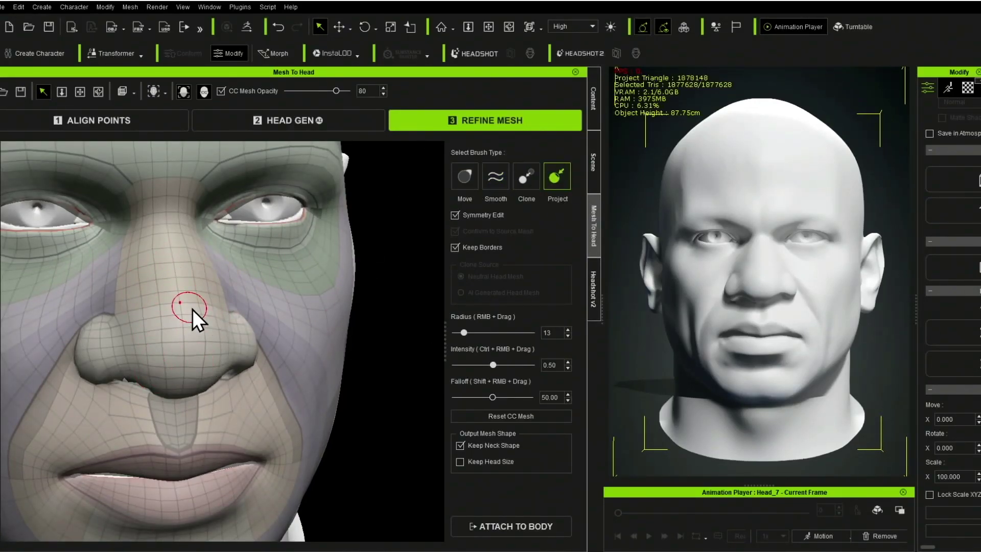
Undo the last brush stroke and smooth the nose with the Smooth brush at intensity 0.13.
left_click(466, 178)
key("ctrl+z")
left_click(498, 179)
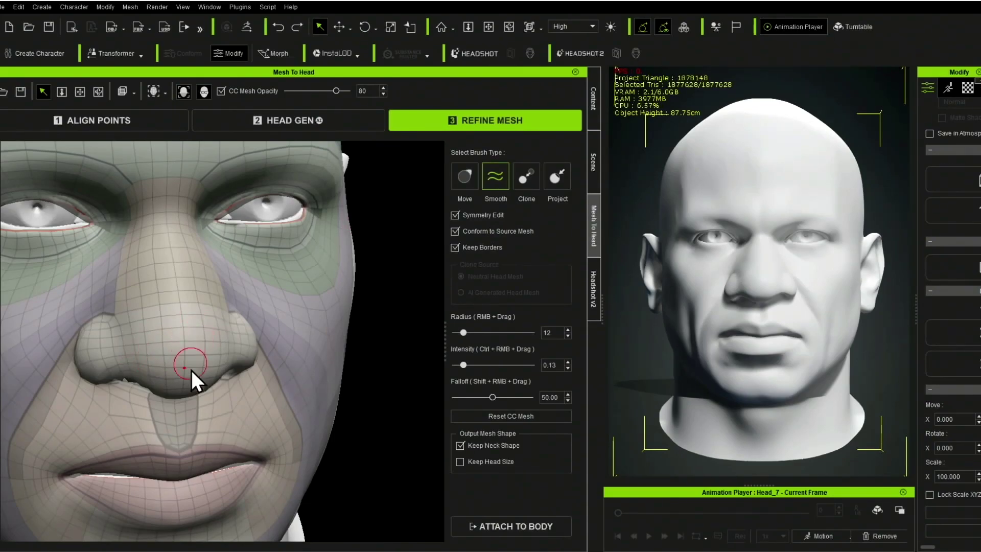
left_click(184, 287)
Project the source shape onto the character's right ear with the Project brush at radius 13.
scroll(172, 291, "down", 2)
left_click_drag(164, 388, 220, 378, "alt")
middle_click_drag(164, 434, 122, 296, "alt")
left_click_drag(121, 296, 20, 281, "alt")
mouse_move(20, 281)
right_mouse_down()
mouse_move(339, 322)
mouse_move(204, 228)
mouse_move(132, 348)
mouse_move(154, 332)
right_mouse_up()
left_click(556, 177)
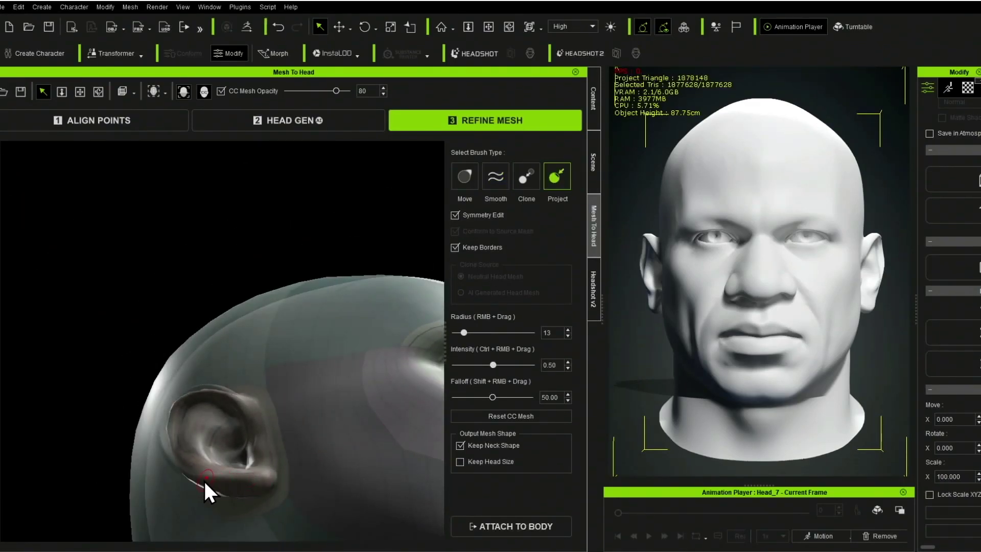
right_click_drag(240, 480, 400, 308)
right_click_drag(349, 389, 269, 346)
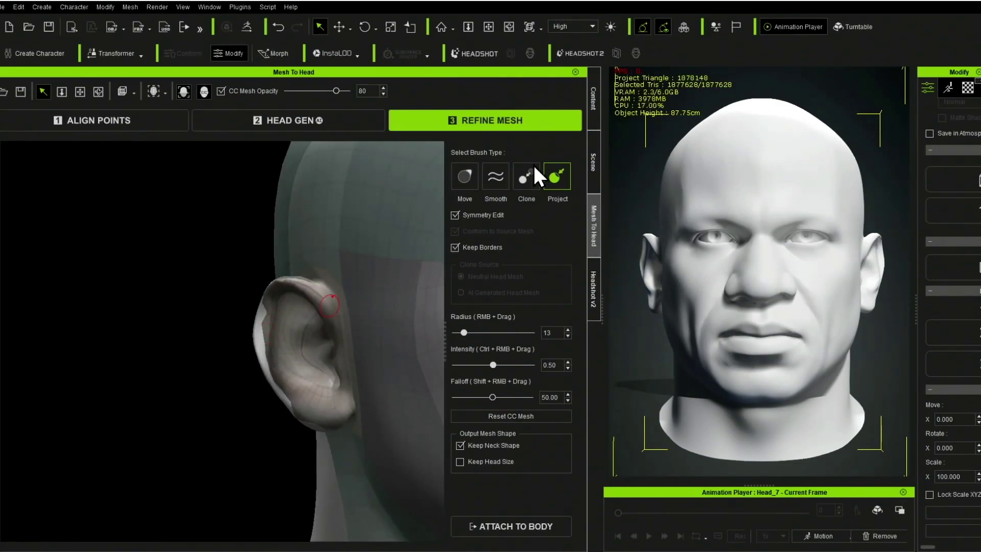
Refine the right ear's outer rim using the Smooth and Project brushes.
left_click(494, 178)
left_click(556, 177)
mouse_move(263, 327)
right_mouse_down("alt")
mouse_move(358, 238)
mouse_move(277, 348)
right_mouse_up("alt")
right_click_drag(221, 397, 141, 384, "alt")
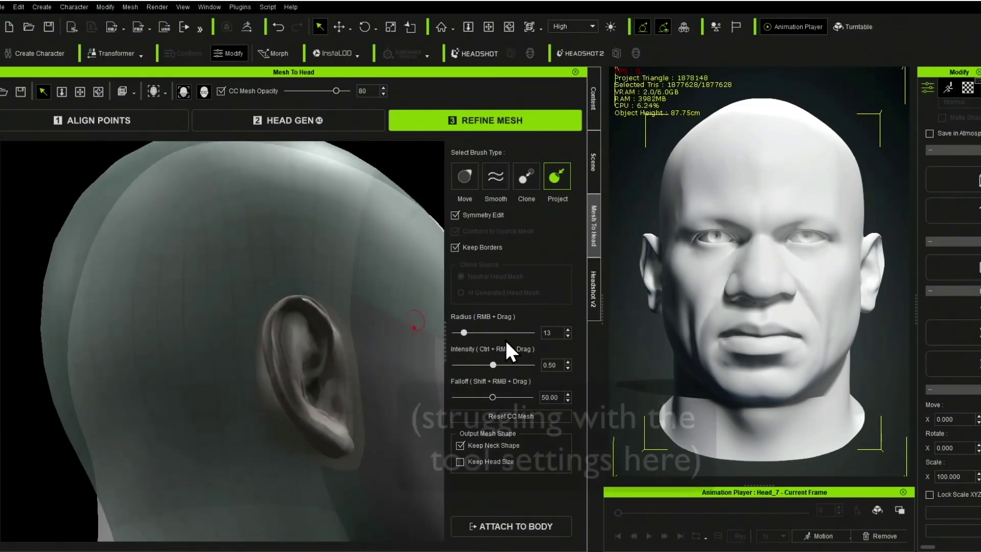
scroll(314, 376, "up", 5)
scroll(363, 409, "down", 5)
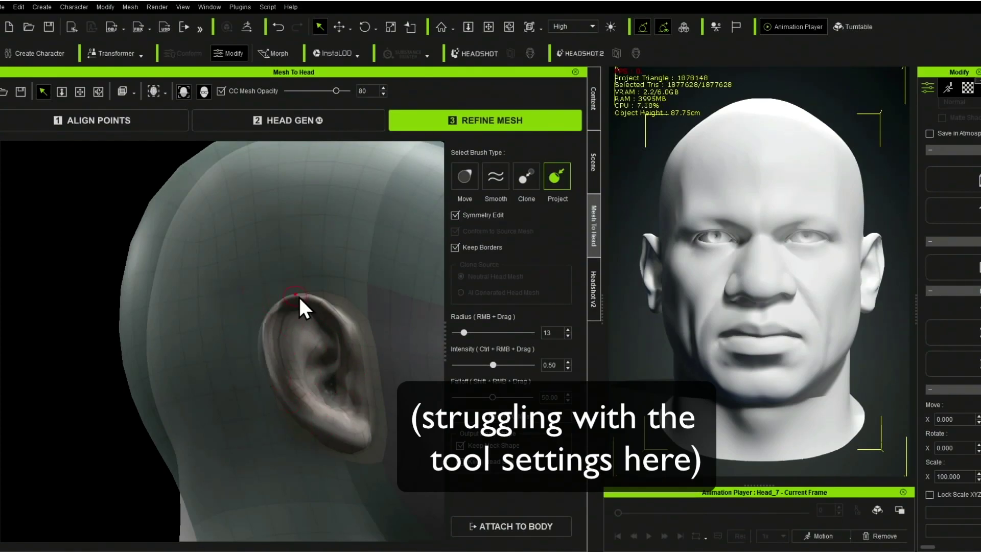
Smooth the back of the right ear with the Smooth brush at radius 12 and intensity 0.26.
mouse_move(293, 305)
right_mouse_down("alt")
mouse_move(502, 359)
mouse_move(424, 327)
right_mouse_up("alt")
left_click(495, 177)
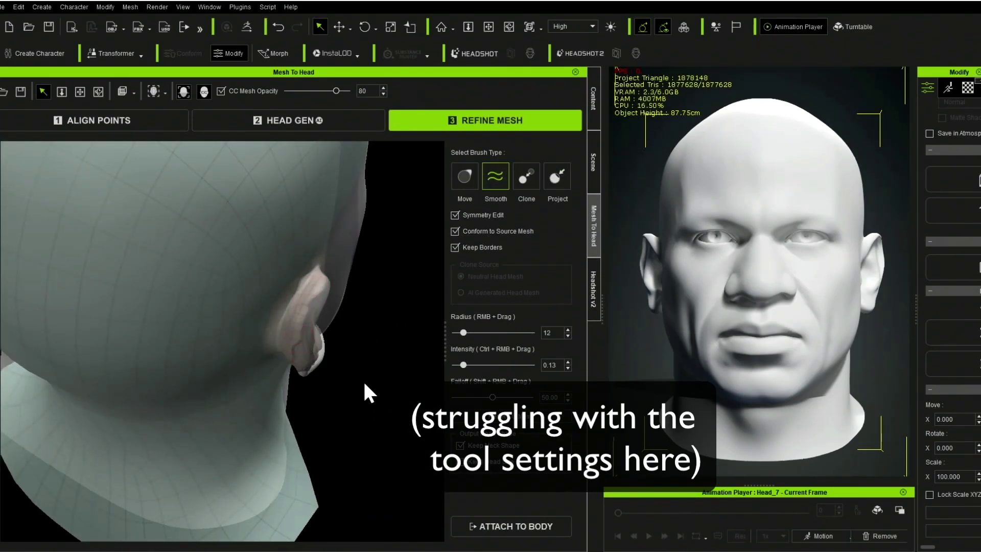
right_click_drag(306, 349, 355, 257)
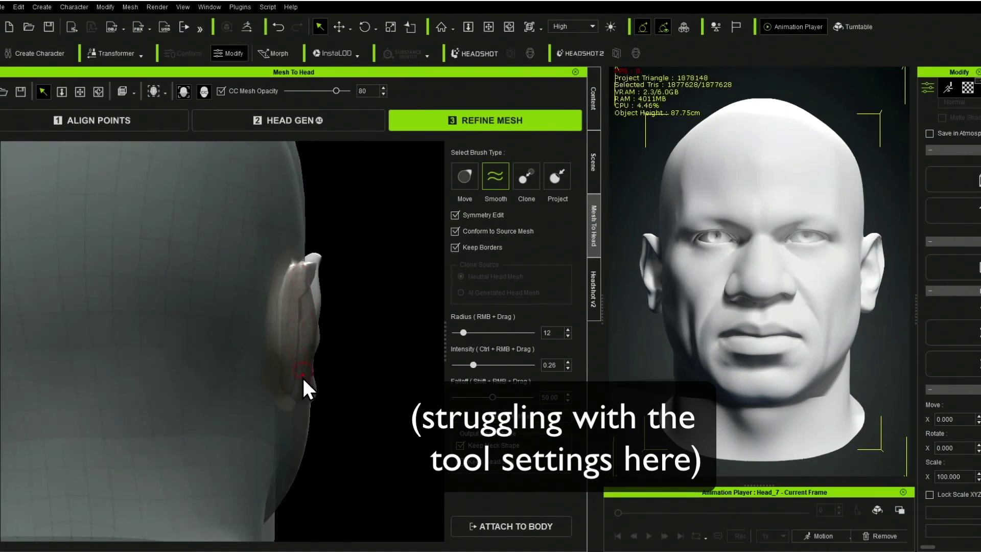
right_click_drag(300, 382, 206, 422, "alt")
scroll(206, 422, "up", 5)
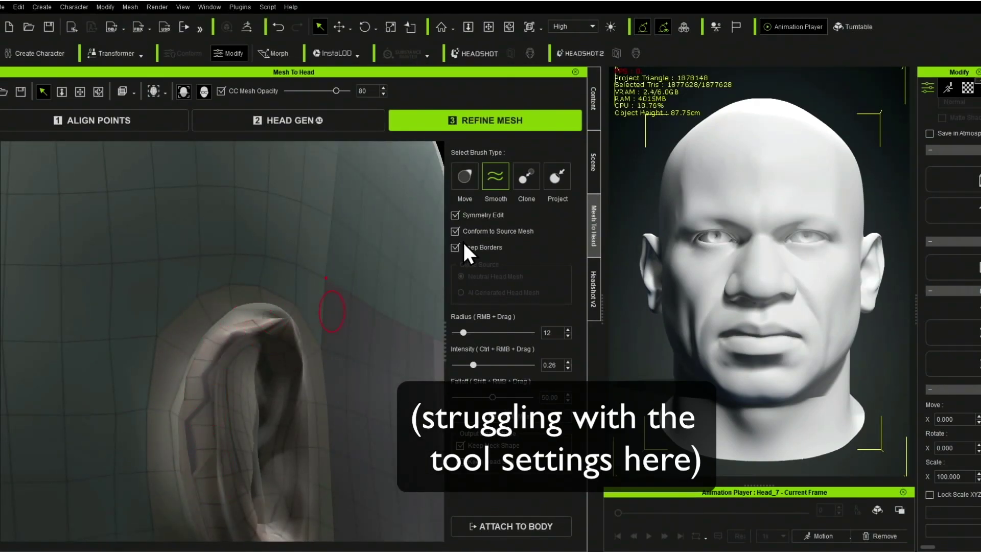
Reshape the right ear's outer rim with the Move brush at radius 6 and even it out with the Smooth brush.
left_click(464, 177)
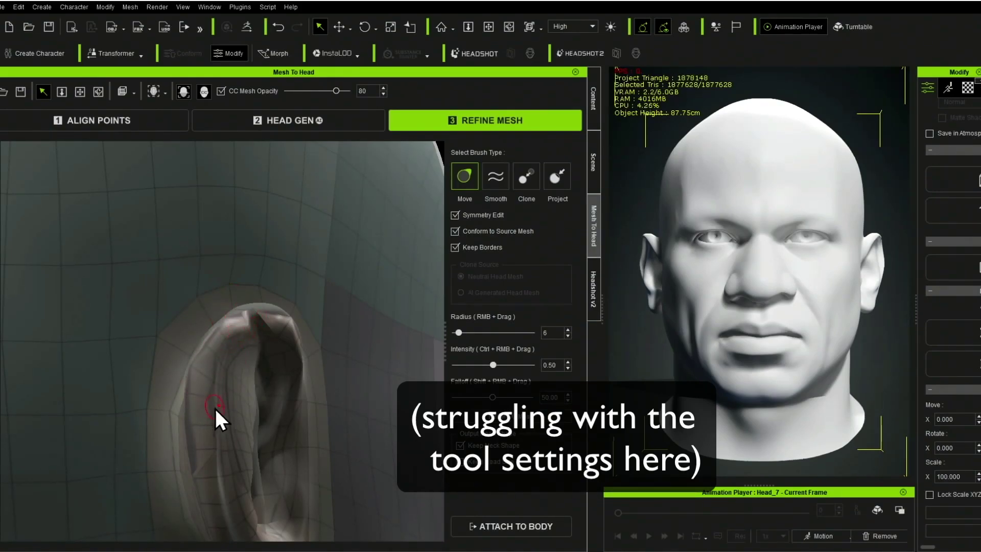
mouse_move(216, 408)
right_mouse_down("alt")
mouse_move(330, 451)
mouse_move(287, 434)
right_mouse_up("alt")
left_click(495, 176)
left_click_drag(198, 366, 213, 472)
left_click(465, 177)
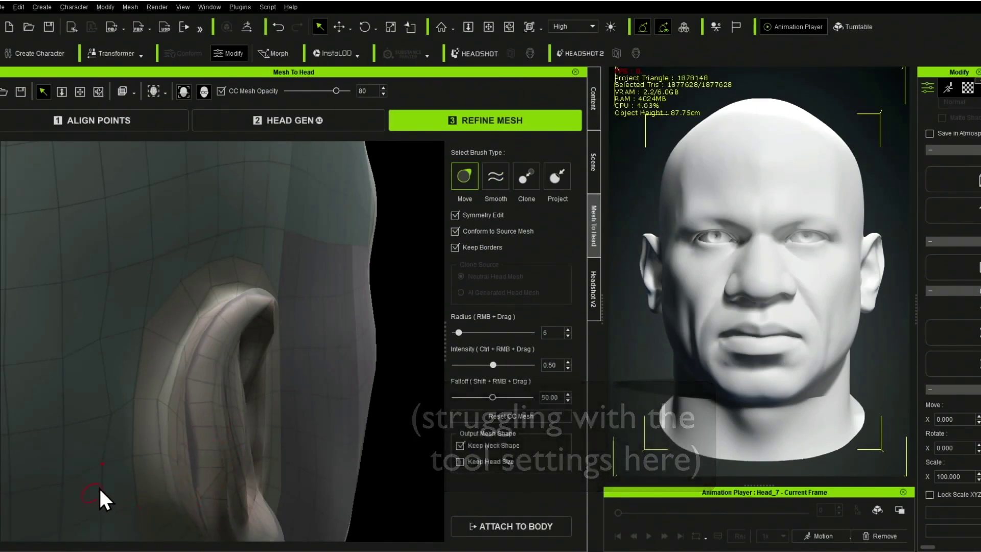
Adjust the right ear's back edge and lobe with the Move and Smooth brushes.
mouse_move(110, 467)
right_mouse_down("alt")
mouse_move(368, 485)
mouse_move(425, 500)
mouse_move(278, 327)
mouse_move(449, 256)
mouse_move(173, 229)
right_mouse_up("alt")
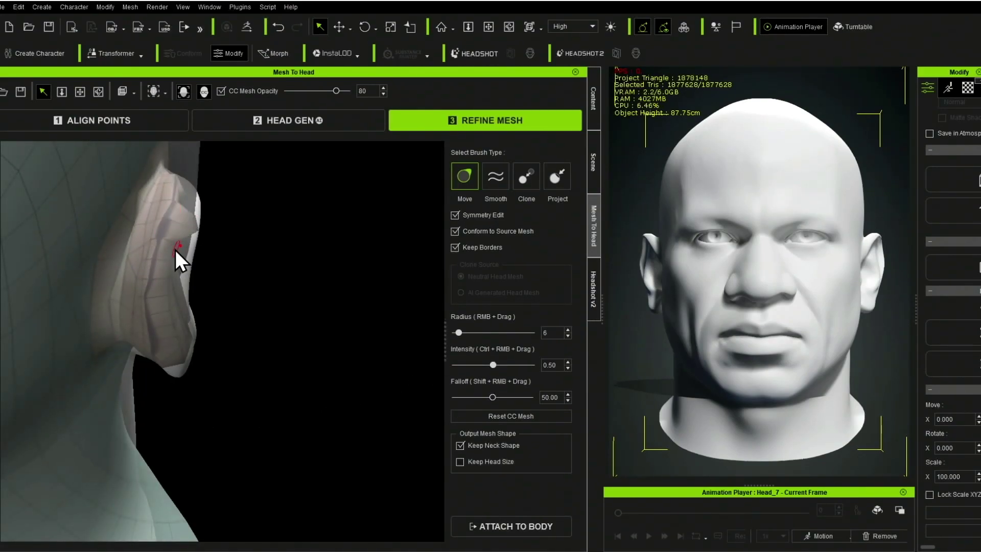
right_click_drag(201, 286, 136, 208)
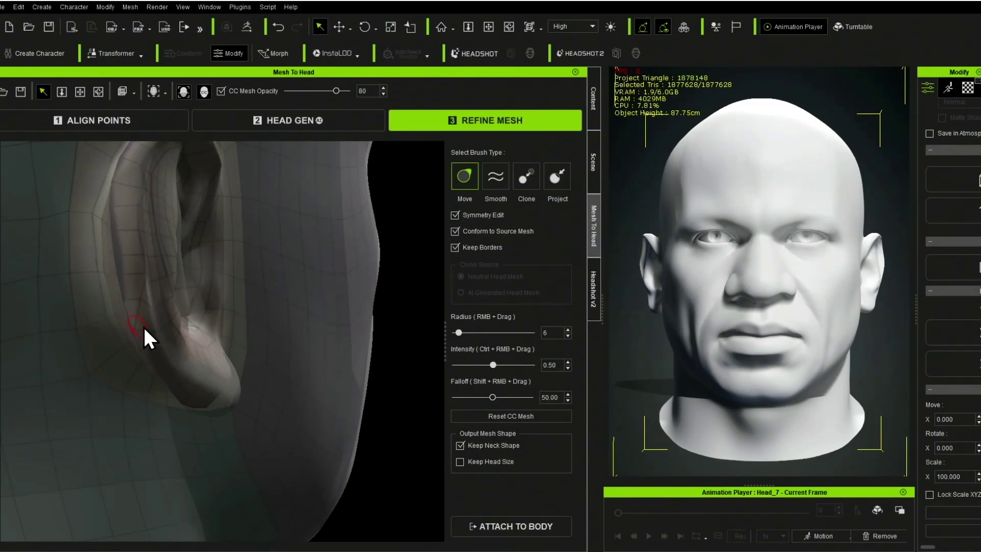
key("shift")
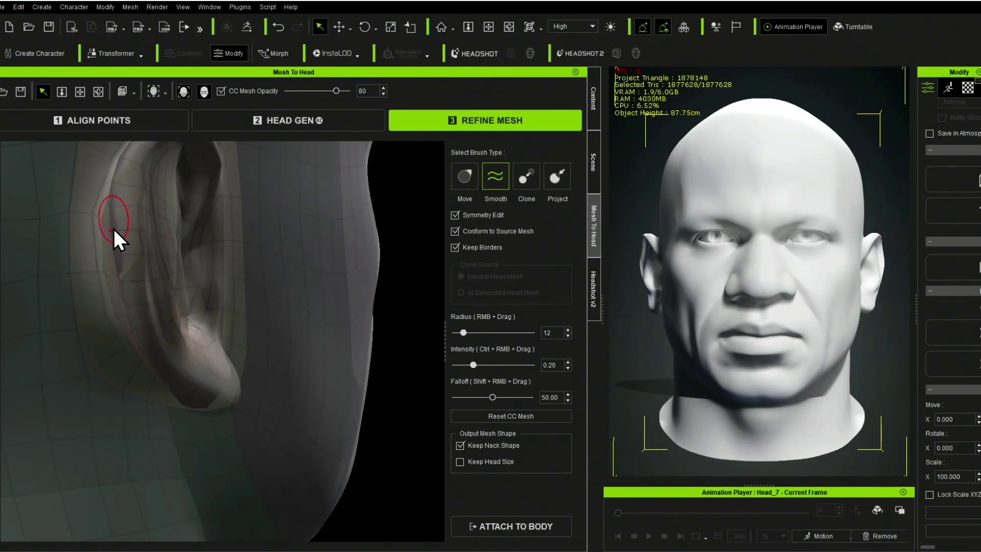
mouse_move(67, 394)
right_mouse_down("alt")
mouse_move(34, 368)
mouse_move(207, 253)
right_mouse_up("alt")
Smooth the upper rim of the right ear at intensity 0.26 and inspect the ear from several sides.
left_click(465, 177)
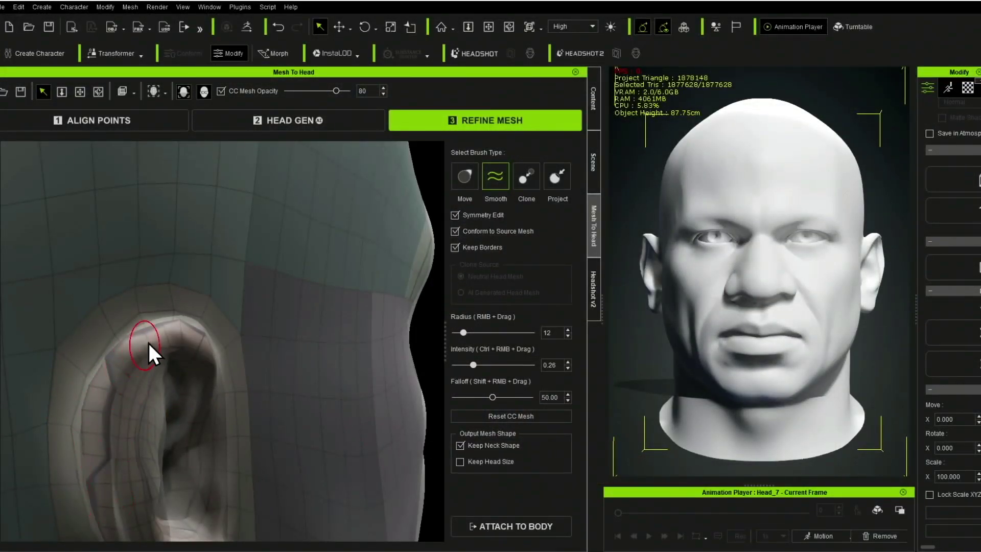
left_click_drag(149, 339, 122, 356)
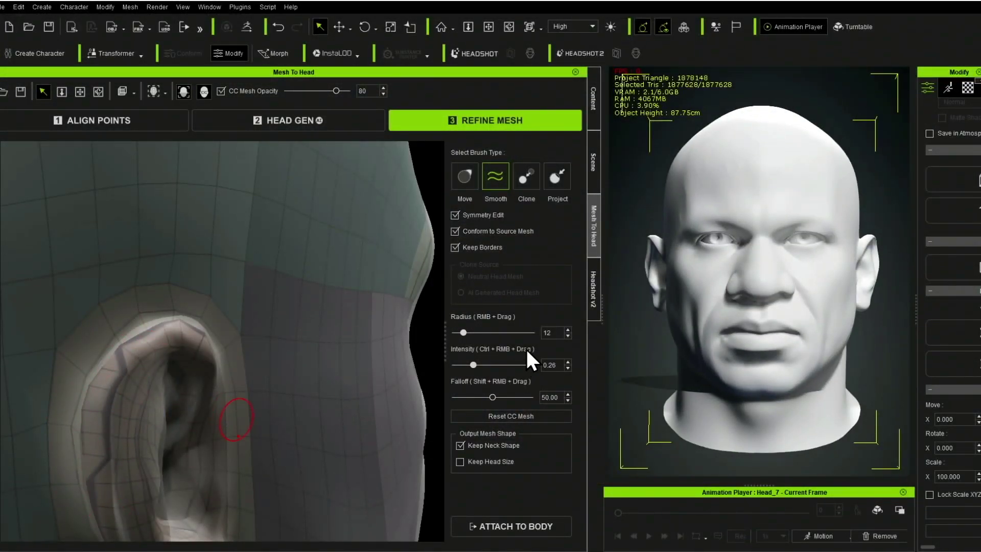
middle_click_drag(198, 382, 305, 392)
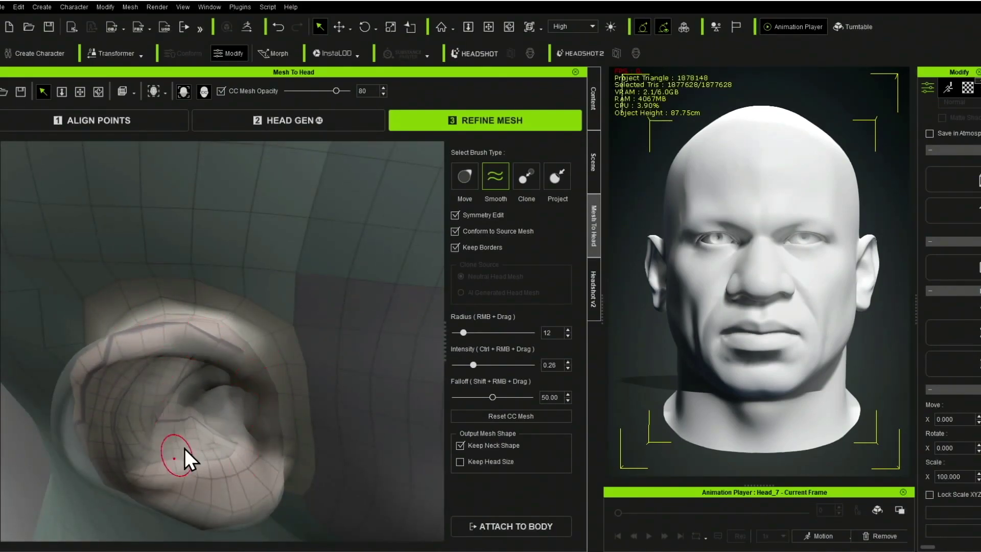
scroll(185, 443, "down", 5)
middle_click_drag(185, 444, 17, 308)
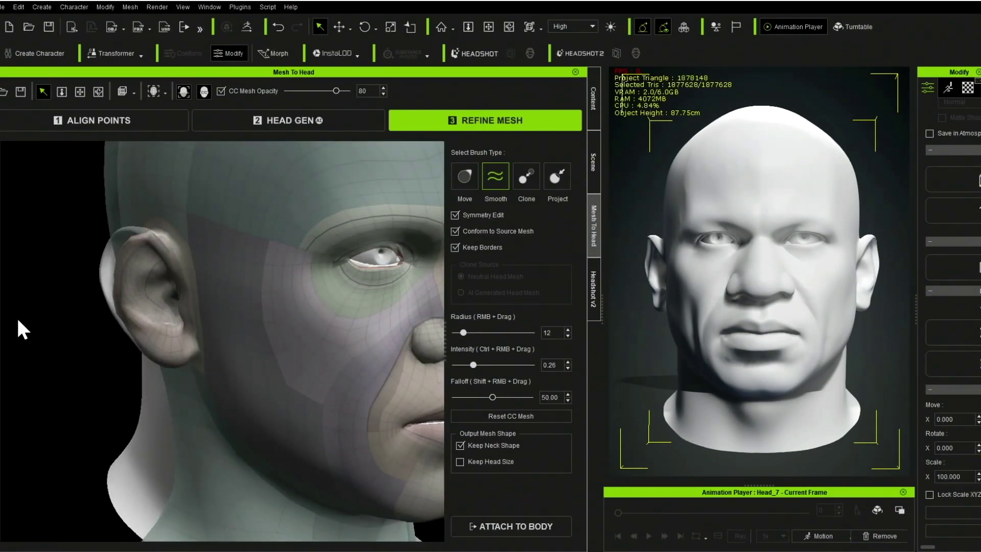
Return to the Head Gen stage and try to select and shrink a group of faces around the right ear.
left_click(252, 125)
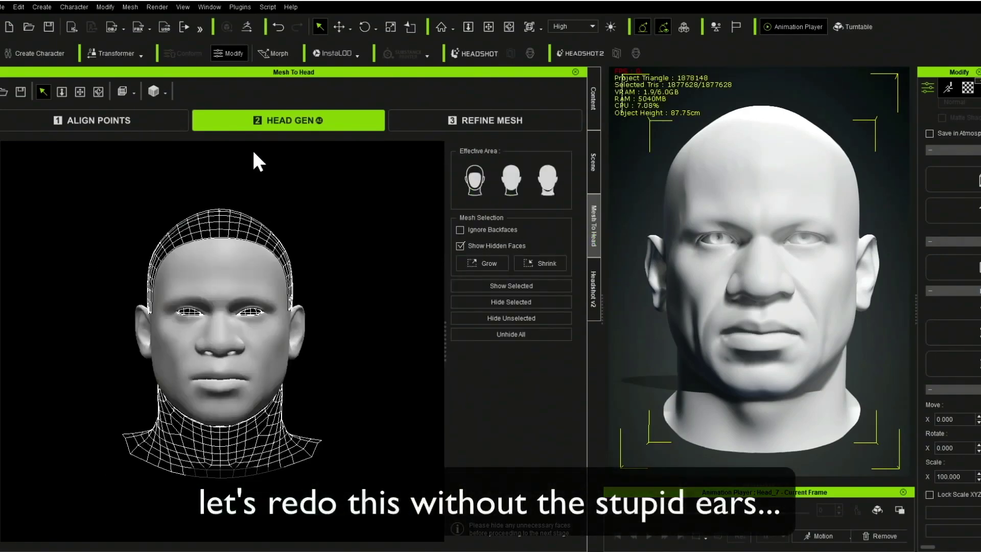
scroll(64, 323, "up", 4)
middle_click_drag(26, 331, 220, 312)
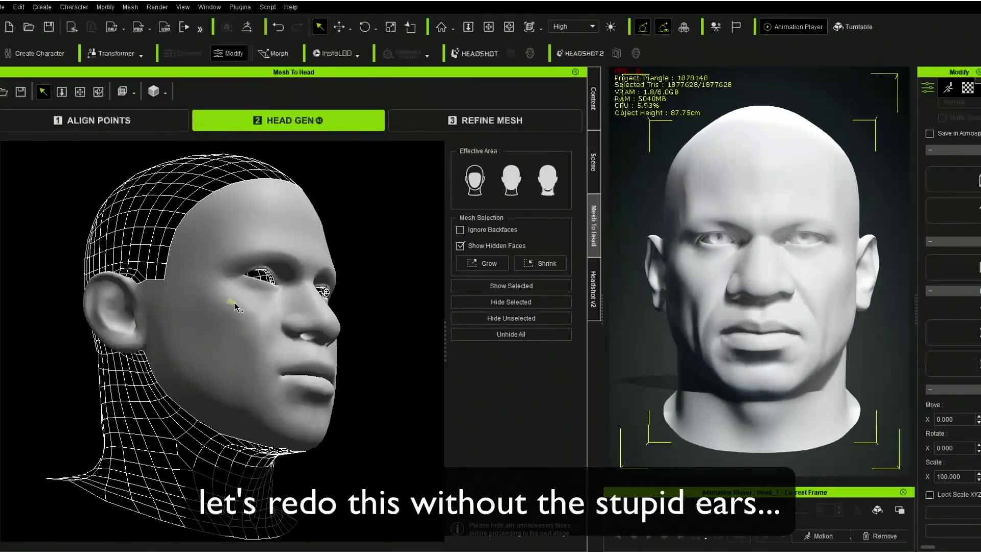
scroll(100, 321, "up", 3)
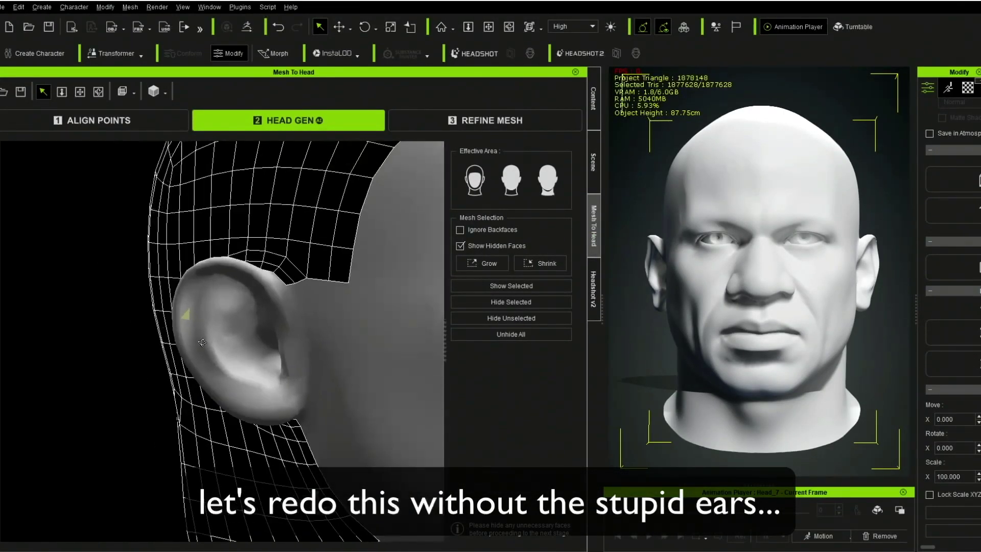
right_click_drag(211, 368, 289, 353)
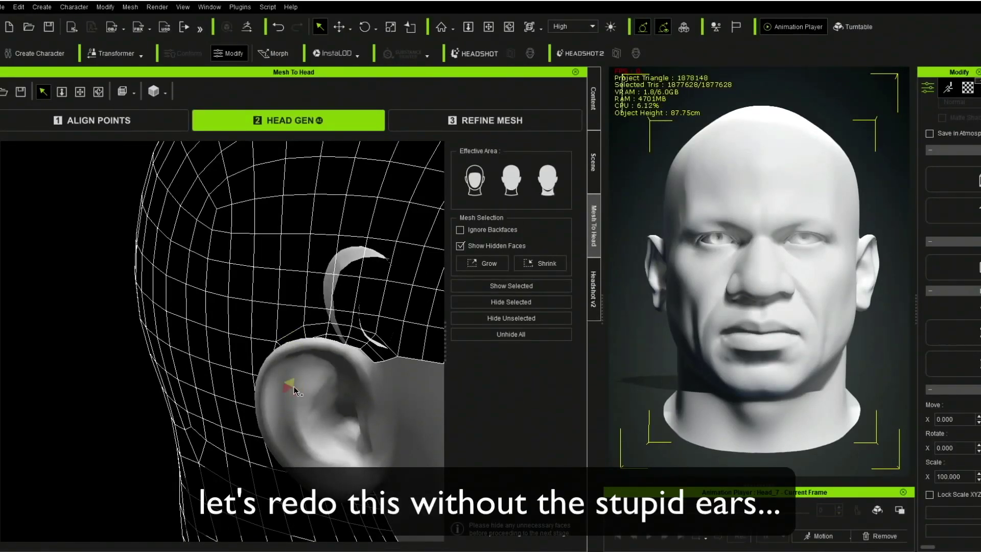
left_click_drag(237, 316, 296, 452)
scroll(60, 339, "down", 4)
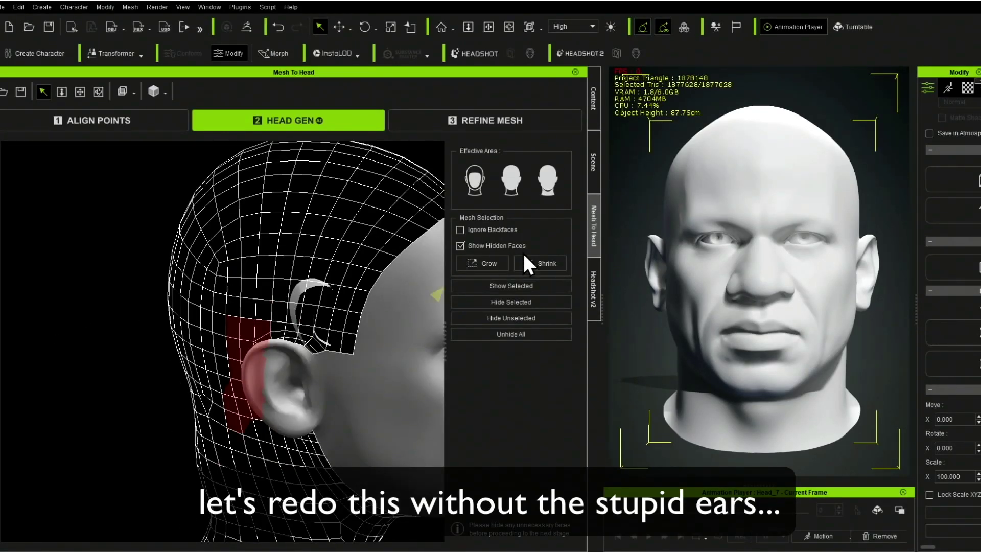
left_click(537, 264)
Try the face-only effective area with its selection grown five times.
left_click(471, 182)
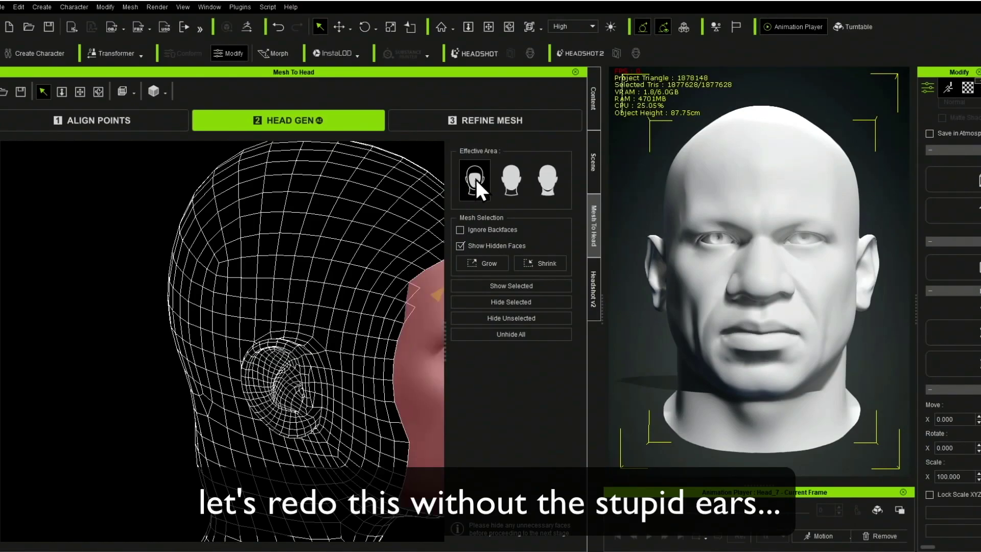
left_click(489, 261)
left_click(490, 262)
left_click(490, 261)
left_click(490, 261)
left_click(490, 262)
scroll(353, 306, "down", 3)
right_click_drag(354, 305, 171, 207)
scroll(260, 520, "up", 3)
scroll(170, 453, "down", 1)
left_click(159, 439)
Select the face-only effective area and grow its selection eight times.
left_click(468, 173)
left_click(493, 260)
left_click(493, 261)
left_click(493, 261)
left_click(493, 261)
left_click(493, 260)
left_click(493, 261)
left_click(493, 261)
left_click(493, 260)
Shrink the face selection five times and grow it once so it ends just in front of the ears.
left_click(539, 262)
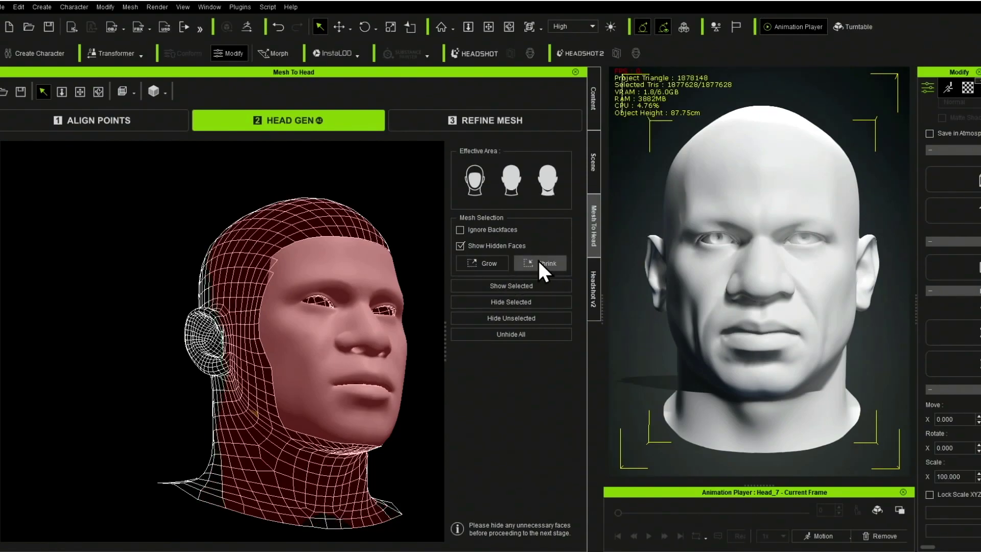
left_click(538, 260)
left_click(538, 260)
left_click(538, 260)
left_click(538, 260)
left_click(493, 262)
left_click_drag(133, 405, 198, 420)
key("super")
left_click(160, 408)
key("ctrl+z")
Make the mesh selection ignore backfaces and deselect the faces directly in front of the left ear.
right_click_drag(142, 420, 88, 467)
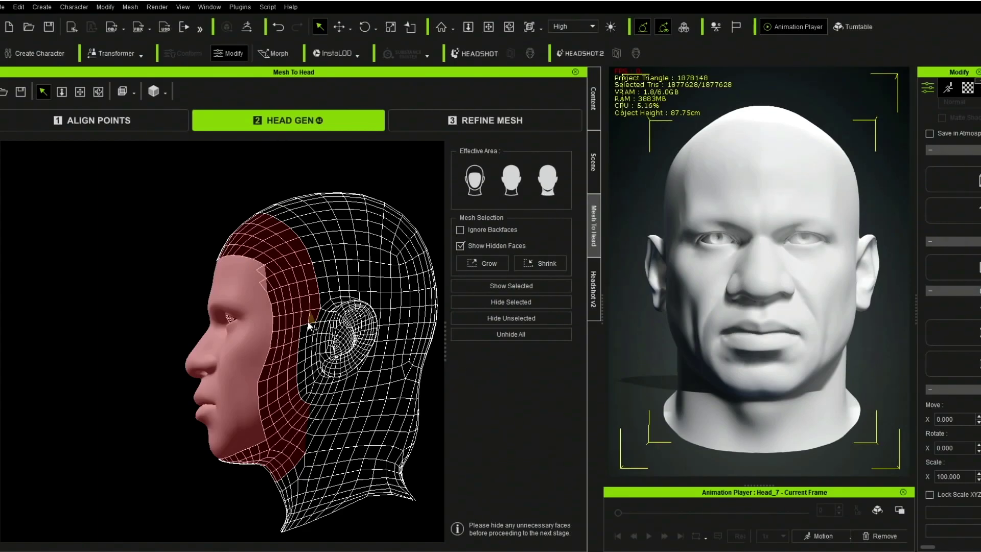
right_click_drag(62, 358, 61, 408)
scroll(376, 378, "up", 5)
left_click(460, 229)
left_click_drag(362, 328, 359, 407)
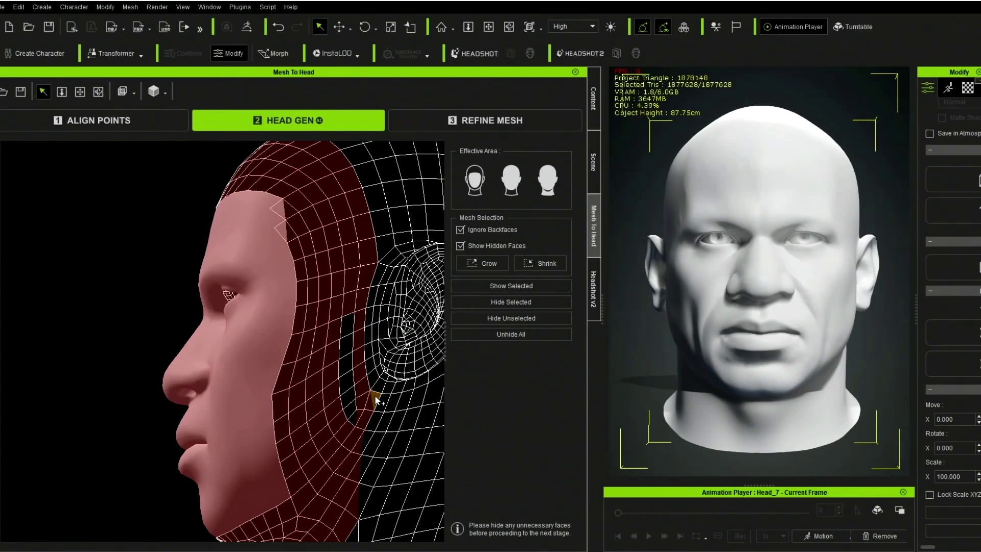
key("super")
left_click(145, 413)
scroll(232, 405, "down", 4)
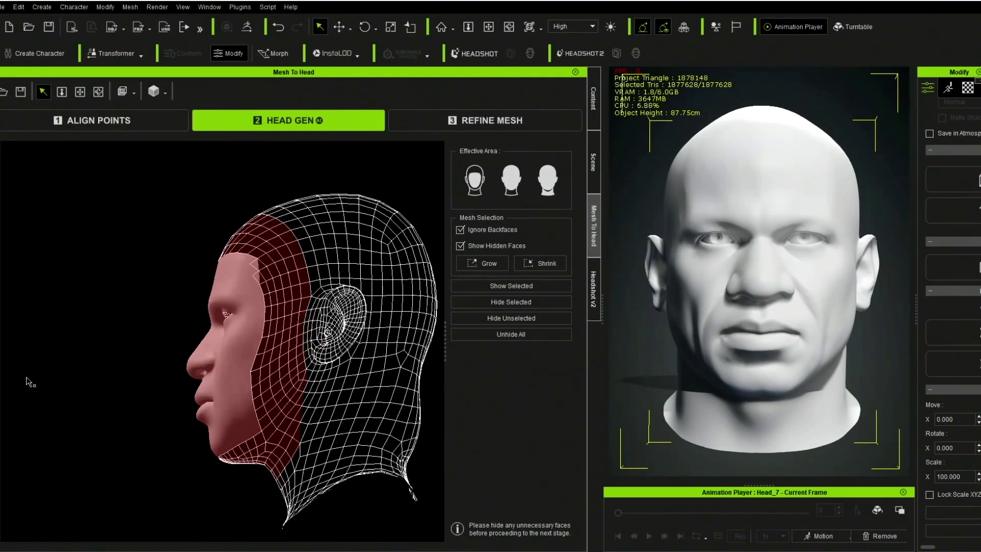
Deselect the strip of faces directly in front of the right ear.
right_click_drag(122, 401, 327, 327)
scroll(329, 240, "up", 4)
left_click_drag(357, 234, 357, 359)
left_click_drag(356, 414, 354, 440)
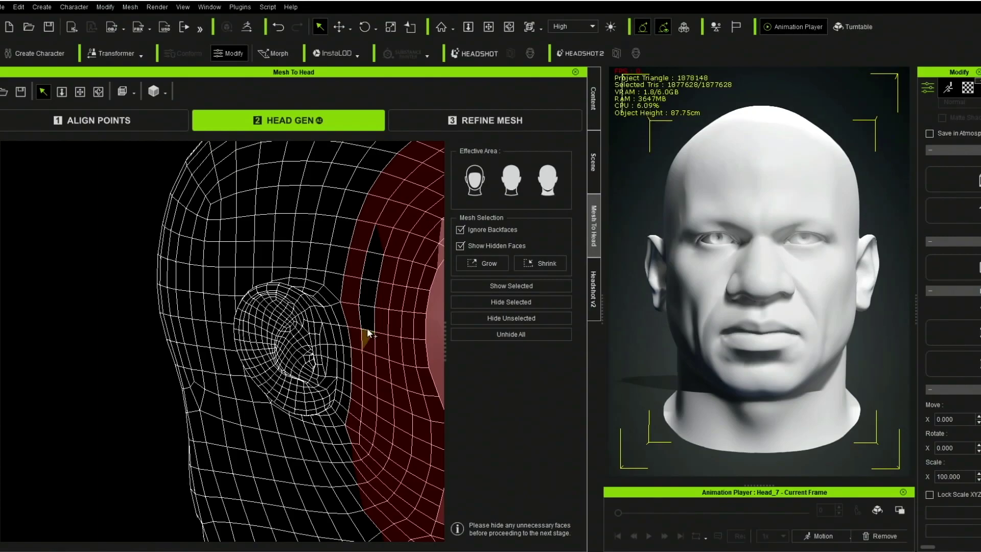
Check the face selection from the front and generate the head for the Refine Mesh stage.
scroll(124, 357, "down", 4)
right_click_drag(124, 358, 20, 480)
left_click(532, 121)
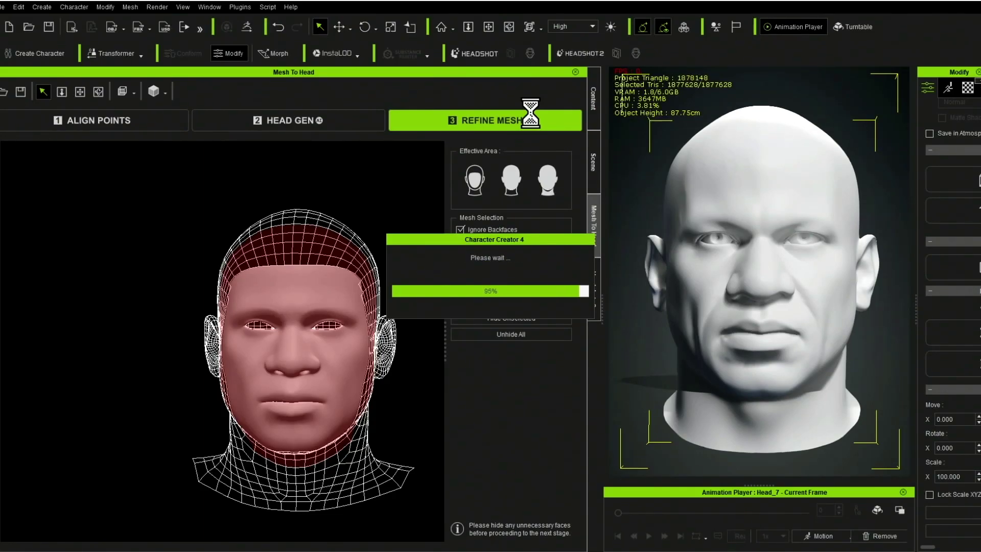
Reshape the upper and rear edges of the left nostril wing with the Move brush at radius 18.
left_click_drag(428, 250, 122, 230, "alt")
scroll(212, 289, "up", 5)
left_click_drag(214, 271, 249, 438, "alt")
scroll(266, 327, "up", 6)
left_click_drag(278, 307, 245, 333, "alt")
right_click_drag(245, 333, 241, 291)
left_click(465, 175)
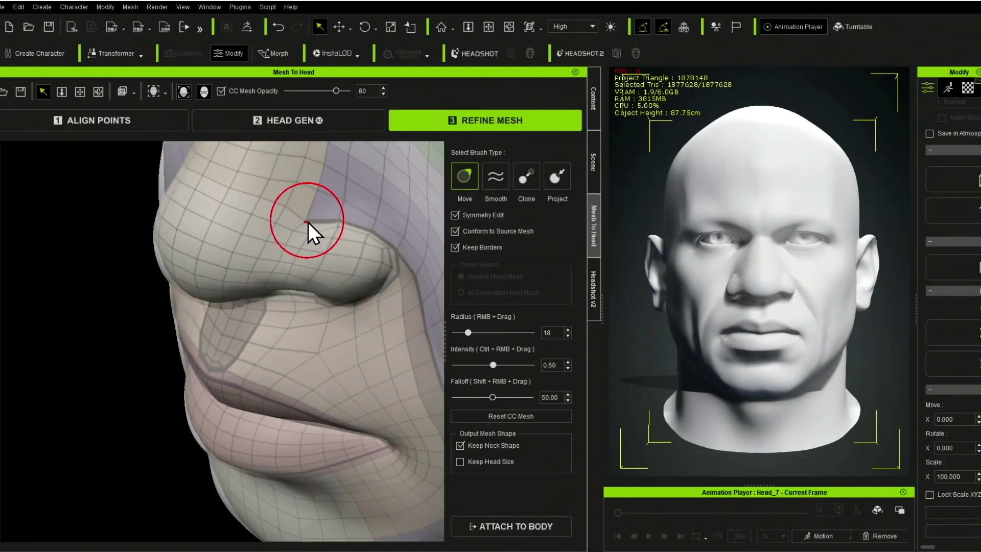
left_click_drag(307, 221, 313, 205)
mouse_move(337, 221)
left_mouse_down()
mouse_move(373, 222)
mouse_move(402, 246)
left_mouse_up()
left_click_drag(381, 289, 379, 293)
Refine the left nostril wing with the Project brush at radius 13 and the Smooth brush at intensity 0.26.
left_click(557, 176)
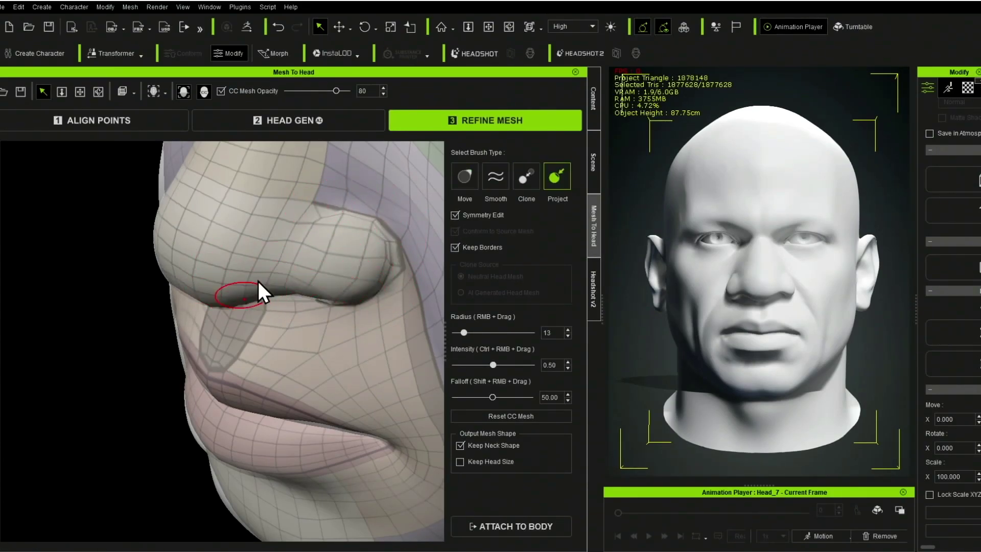
left_click(496, 177)
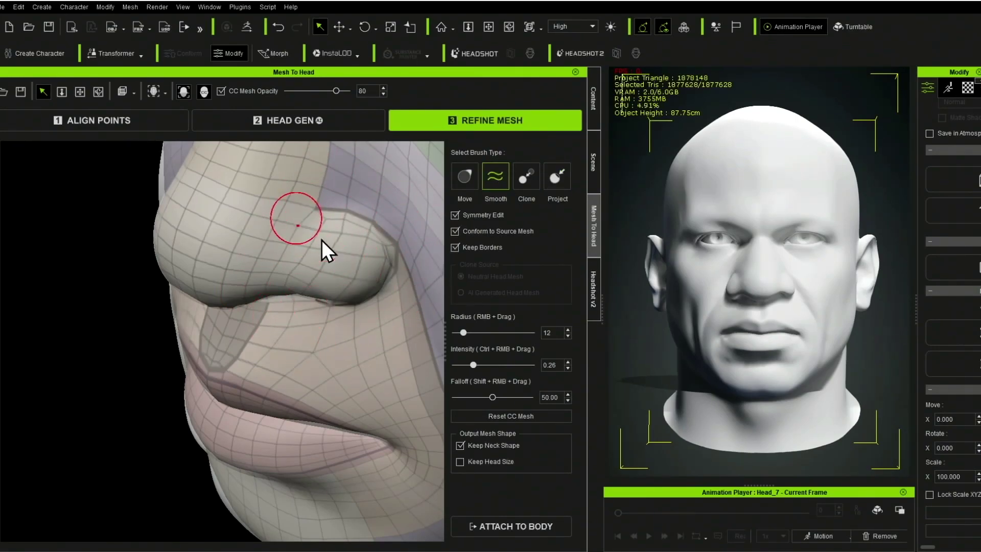
left_click_drag(353, 239, 173, 199, "alt")
left_click(464, 178)
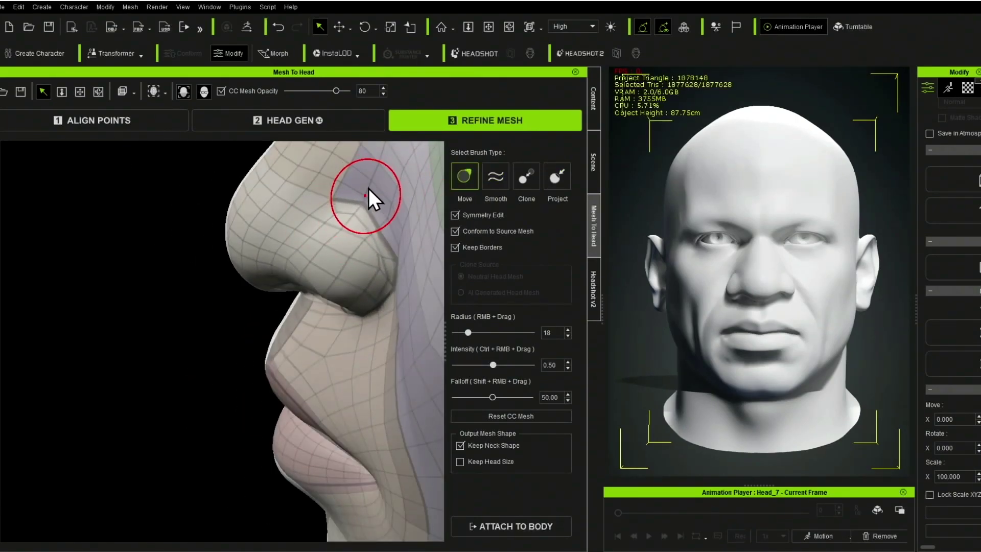
left_click_drag(409, 244, 391, 243, "alt")
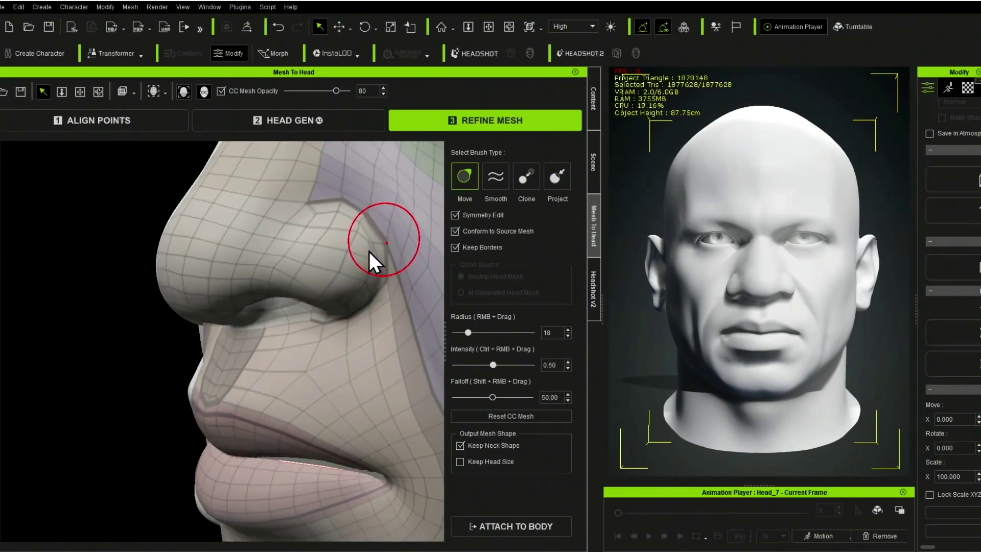
left_click(557, 176)
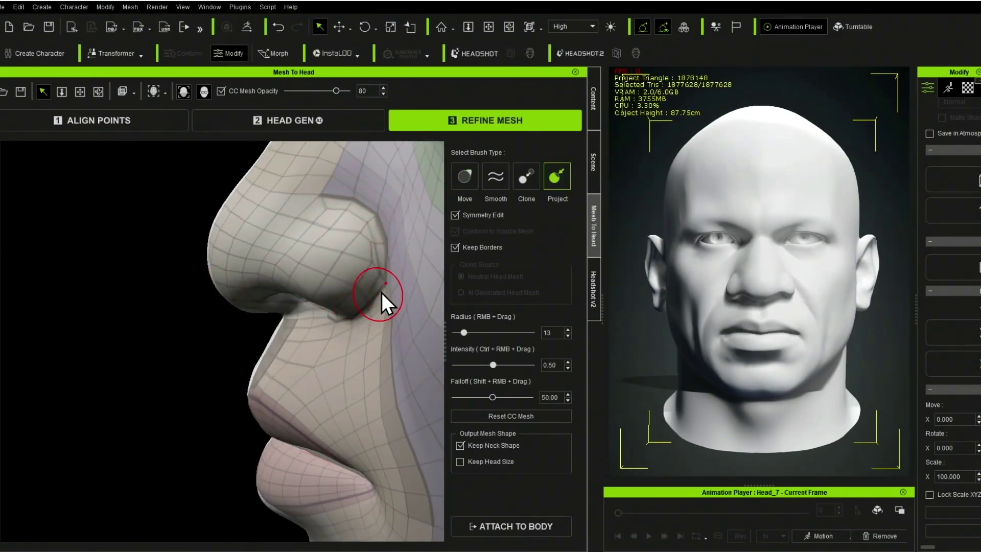
mouse_move(385, 309)
left_mouse_down("shift")
mouse_move(363, 258)
mouse_move(400, 245)
mouse_move(380, 244)
left_mouse_up("shift")
right_click_drag(380, 245, 396, 350, "alt")
Set the Move brush intensity to 0.20, push the rear edge of the left nostril inward and switch to the Smooth brush.
left_click_drag(490, 364, 470, 365)
right_click_drag(397, 286, 372, 268, "alt")
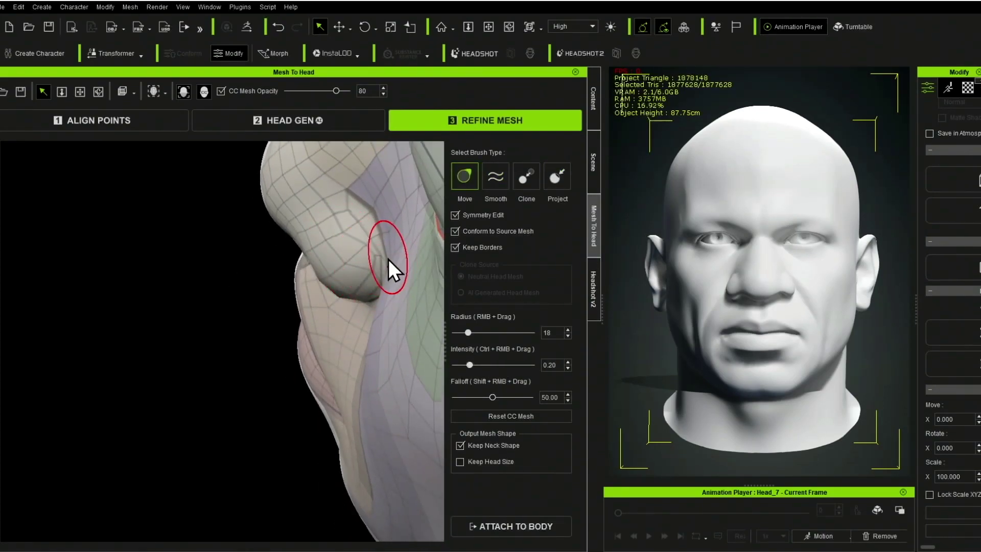
mouse_move(388, 259)
left_mouse_down()
mouse_move(393, 207)
mouse_move(358, 256)
left_mouse_up()
left_click(491, 180)
scroll(385, 236, "up", 10)
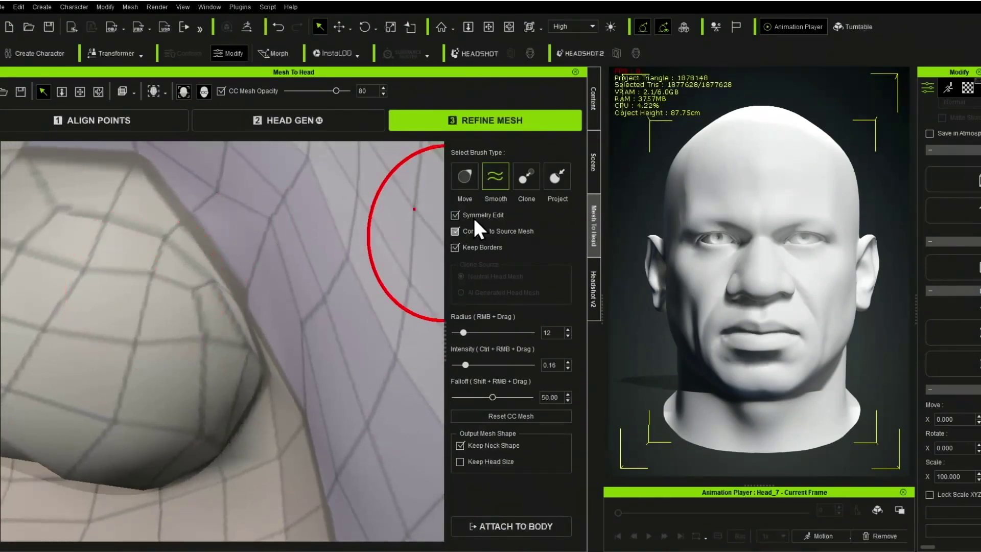
Set the Move brush to radius 3, intensity 0.15 and falloff 0 for fine adjustments at the nostril crease.
left_click(465, 183)
left_click_drag(466, 332, 459, 332)
left_click_drag(240, 309, 242, 288)
left_click_drag(492, 397, 454, 397)
left_click_drag(470, 365, 468, 364)
left_click_drag(460, 333, 456, 332)
Nudge individual mesh points along the left nostril wing's crease with the Move brush and review the nose.
left_click_drag(244, 272, 248, 249)
left_click_drag(188, 215, 221, 189)
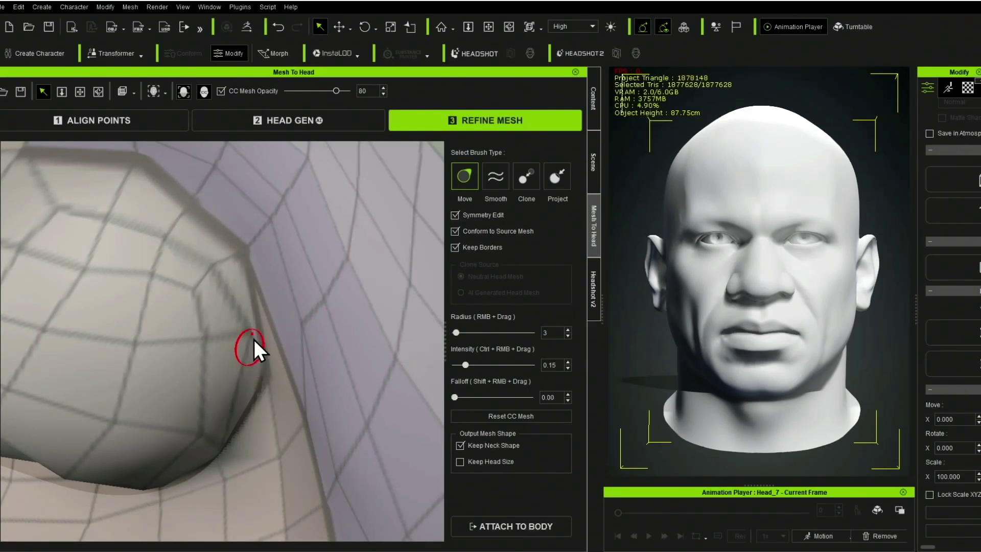
left_click_drag(252, 336, 246, 340)
left_click_drag(182, 197, 210, 179)
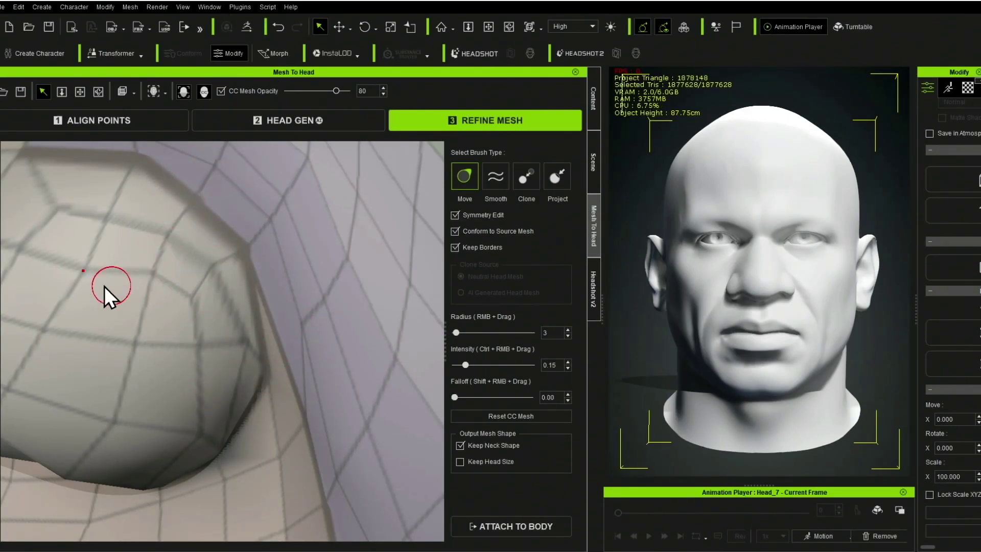
scroll(153, 332, "down", 8)
left_click_drag(204, 384, 147, 178, "alt")
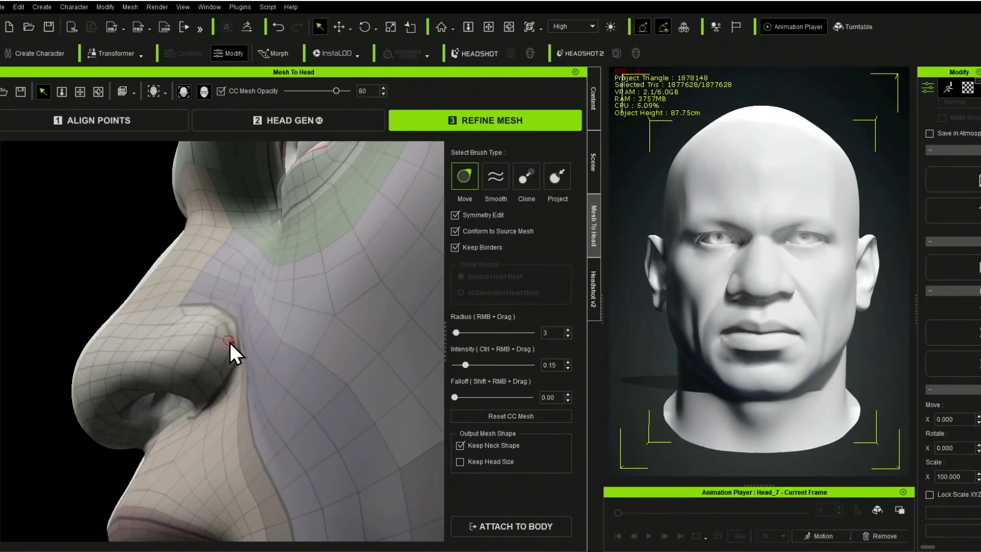
Touch up the left nostril wing's upper crease with the Project brush at radius 6, then adjust the wing with the Move brush.
left_click(556, 176)
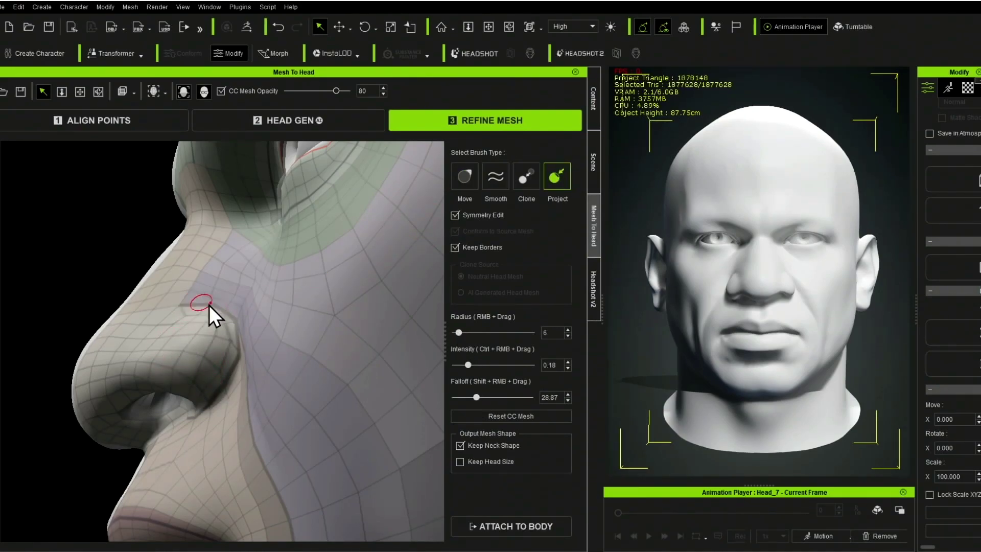
middle_click_drag(106, 341, 164, 332)
left_click(464, 176)
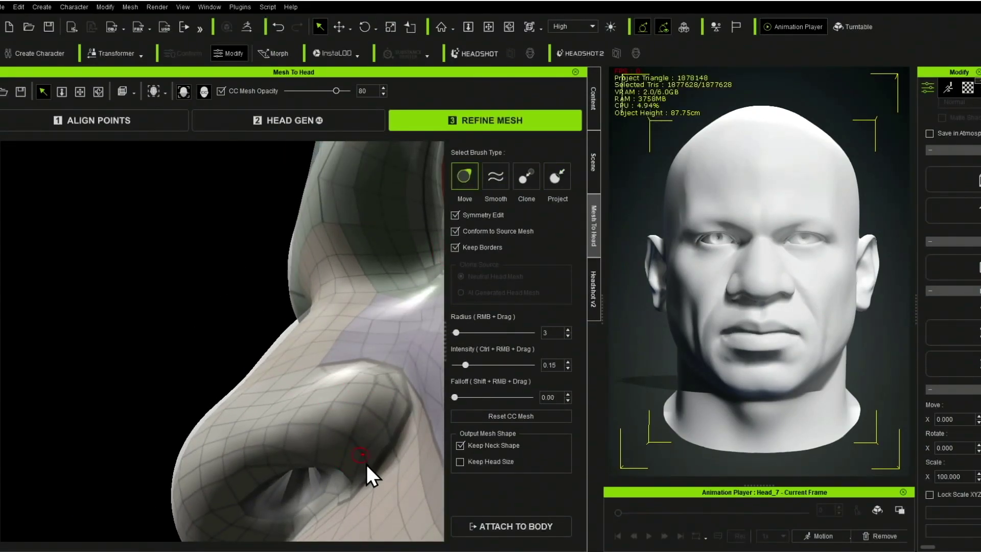
left_click_drag(346, 430, 246, 435, "alt")
scroll(278, 307, "up", 3)
Adjust the inner corner of the left eye's lower lid with the Move brush, undoing the unwanted stroke.
middle_click_drag(302, 307, 278, 373, "alt")
mouse_move(347, 401)
left_mouse_down("alt")
mouse_move(148, 407)
mouse_move(171, 263)
mouse_move(354, 385)
left_mouse_up("alt")
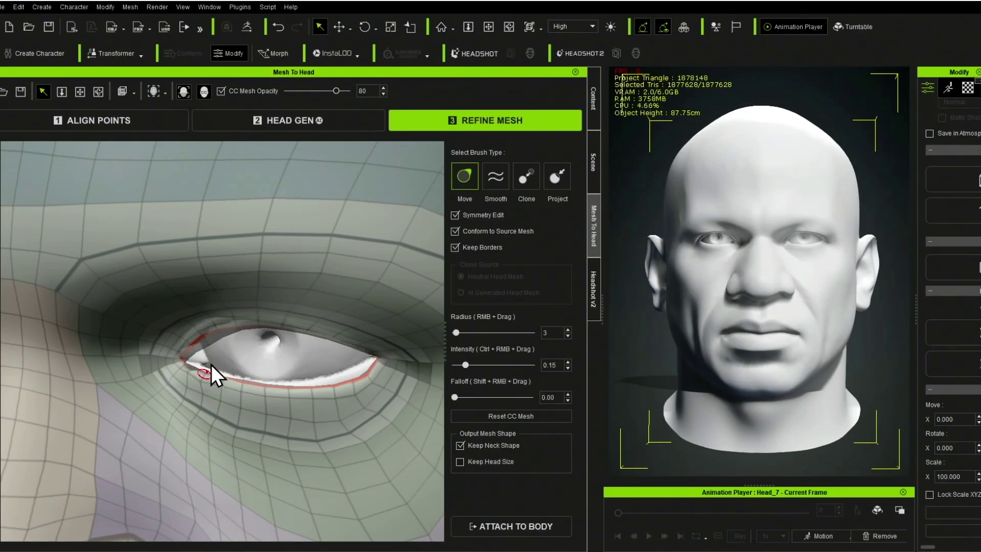
key("ctrl+z")
left_click_drag(246, 464, 231, 408, "alt")
scroll(114, 434, "up", 5)
left_click_drag(92, 446, 155, 451, "alt")
Set the Smooth brush to radius 7 and falloff 18.31, and refine the left eye's inner corner with the Smooth, Move and Project brushes.
left_click(496, 177)
left_click_drag(493, 397, 468, 398)
left_click_drag(462, 333, 460, 332)
mouse_move(173, 357)
left_mouse_down()
mouse_move(98, 306)
mouse_move(164, 377)
mouse_move(114, 304)
left_mouse_up()
left_click(557, 177)
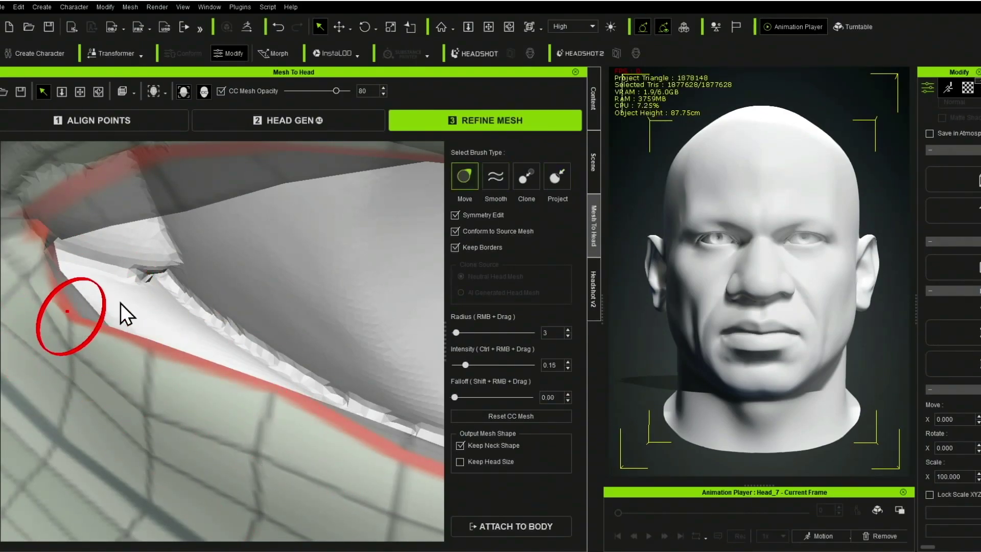
left_click_drag(120, 303, 236, 294)
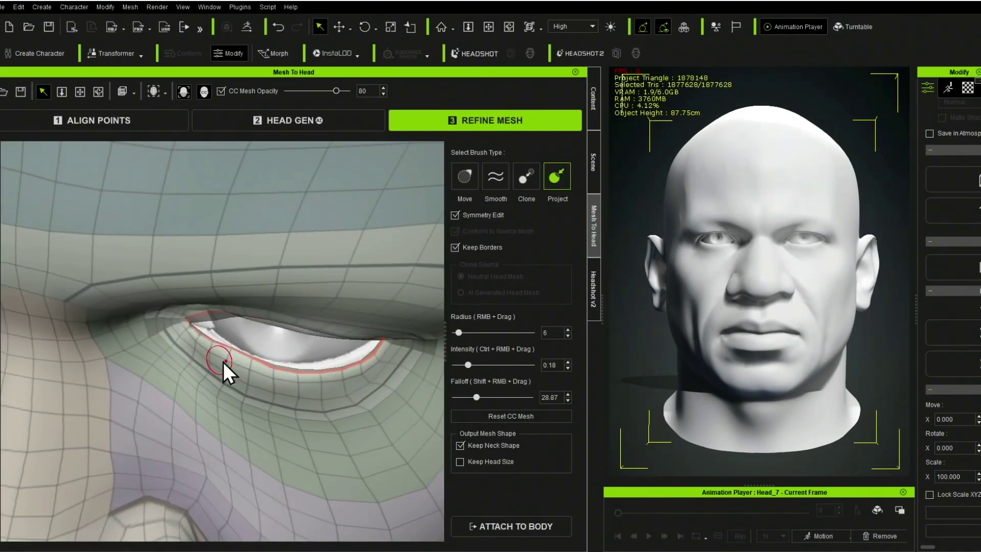
Shift the border points along the left eye's lower lid towards the outer corner with the Move brush at radius 3.
left_click(465, 176)
scroll(372, 354, "up", 6)
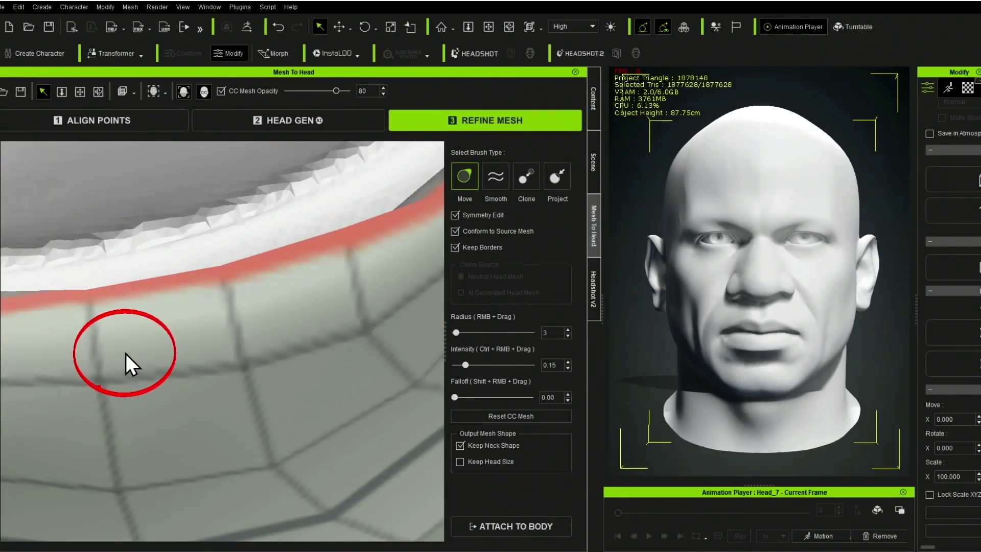
middle_click_drag(119, 380, 293, 376)
mouse_move(278, 433)
middle_mouse_down()
mouse_move(350, 424)
mouse_move(207, 332)
mouse_move(166, 284)
mouse_move(77, 299)
mouse_move(194, 367)
mouse_move(191, 381)
middle_mouse_up()
left_click_drag(1, 337, 1, 412)
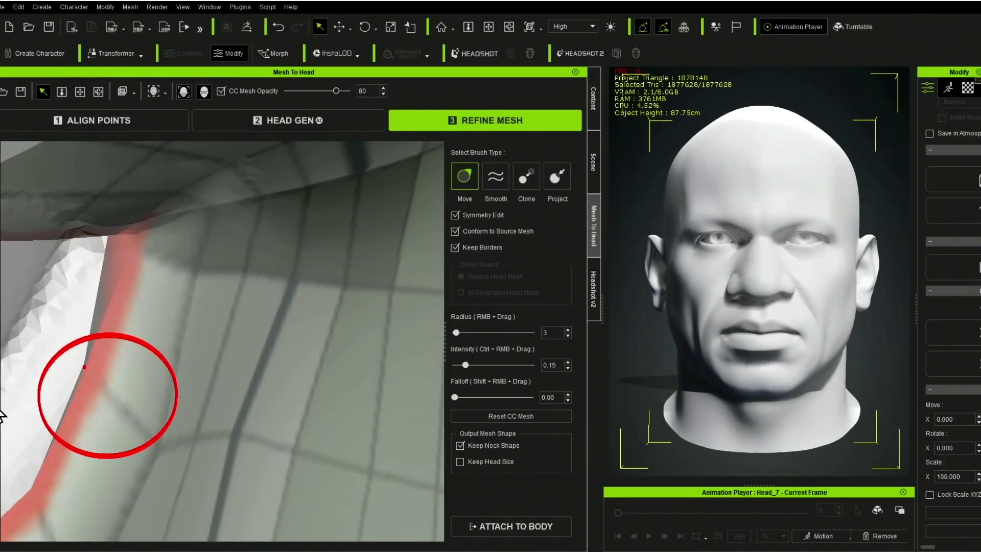
left_click_drag(127, 270, 1, 258)
scroll(196, 419, "down", 10)
scroll(177, 410, "up", 3)
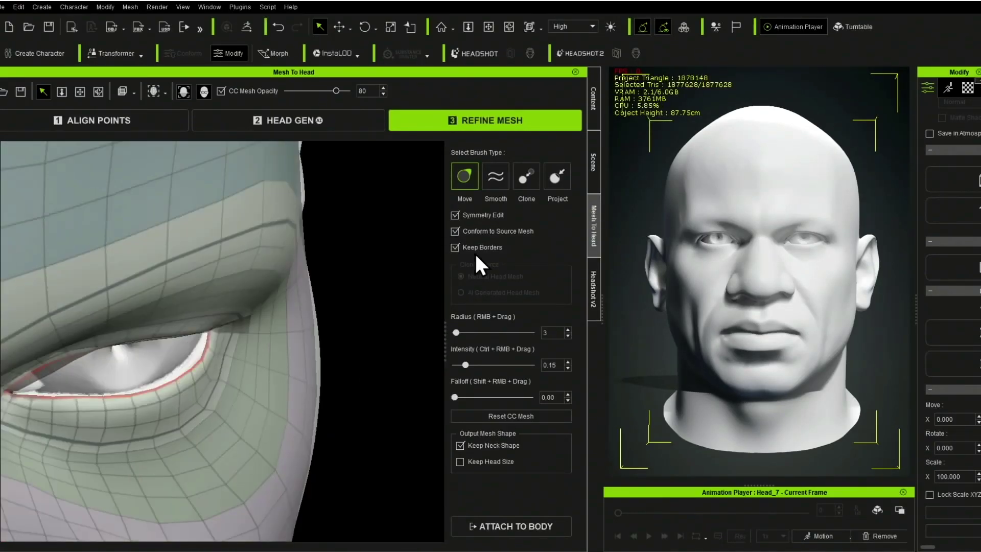
Refine the mesh below the left eye's outer corner with the Smooth and Move brushes.
left_click(496, 176)
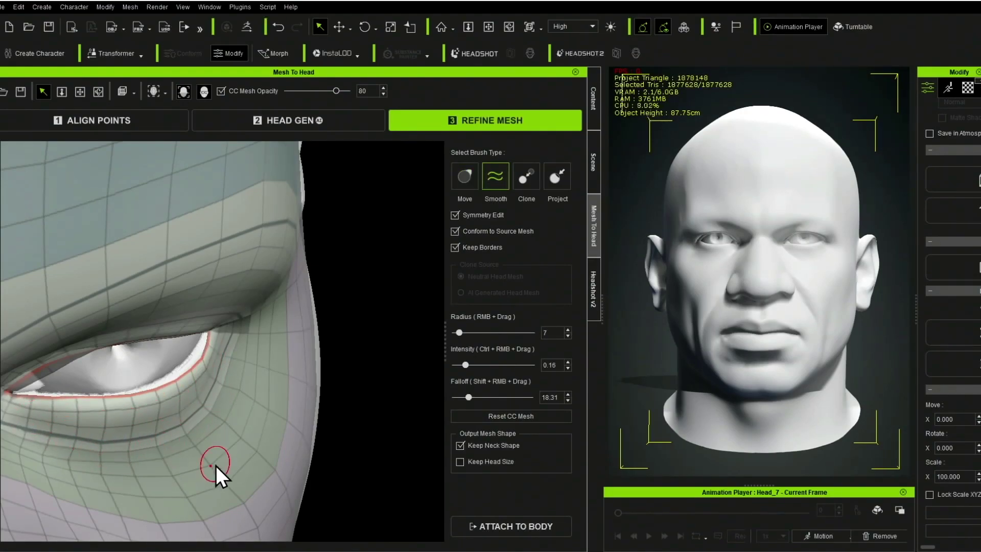
left_click(471, 180)
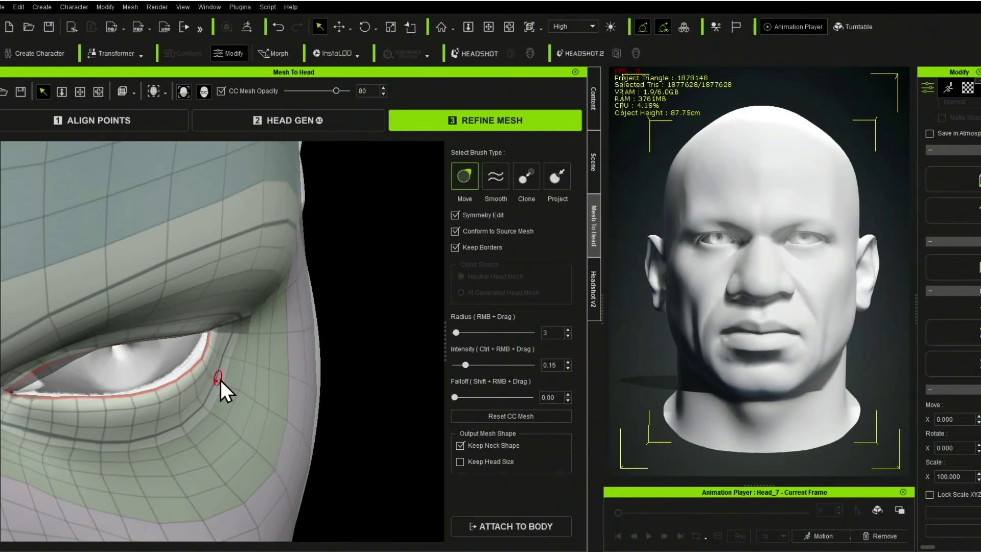
middle_click_drag(138, 482, 173, 403)
right_click_drag(175, 406, 177, 330)
left_click_drag(282, 488, 223, 345)
right_click_drag(295, 466, 267, 363)
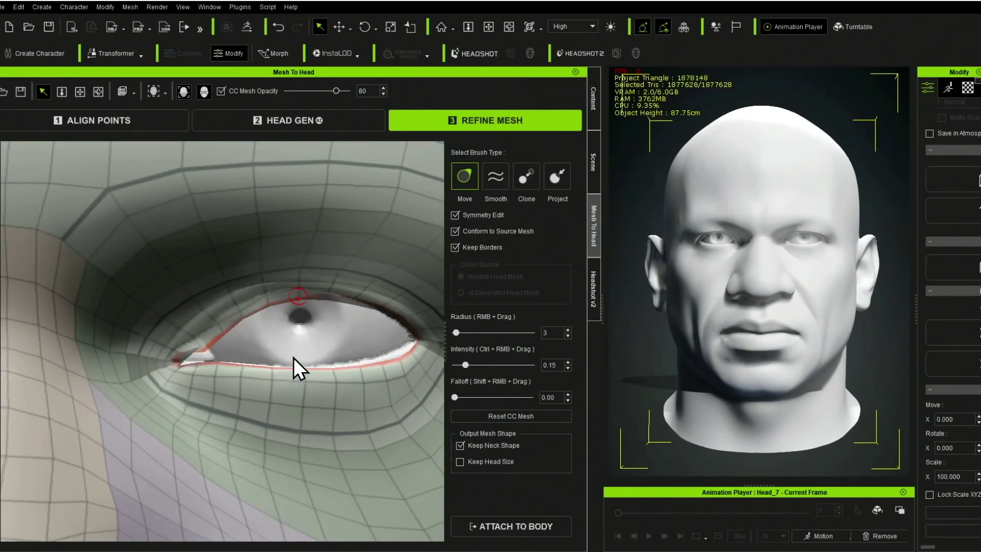
Fit the left upper eyelid's border to the source eye opening with the Move, Smooth and Project brushes, undoing the unwanted stroke.
mouse_move(321, 324)
left_mouse_down()
mouse_move(307, 418)
mouse_move(315, 410)
left_mouse_up()
key("ctrl+z")
key("shift")
mouse_move(234, 311)
left_mouse_down()
mouse_move(335, 266)
mouse_move(213, 325)
left_mouse_up()
left_click_drag(354, 304, 232, 324)
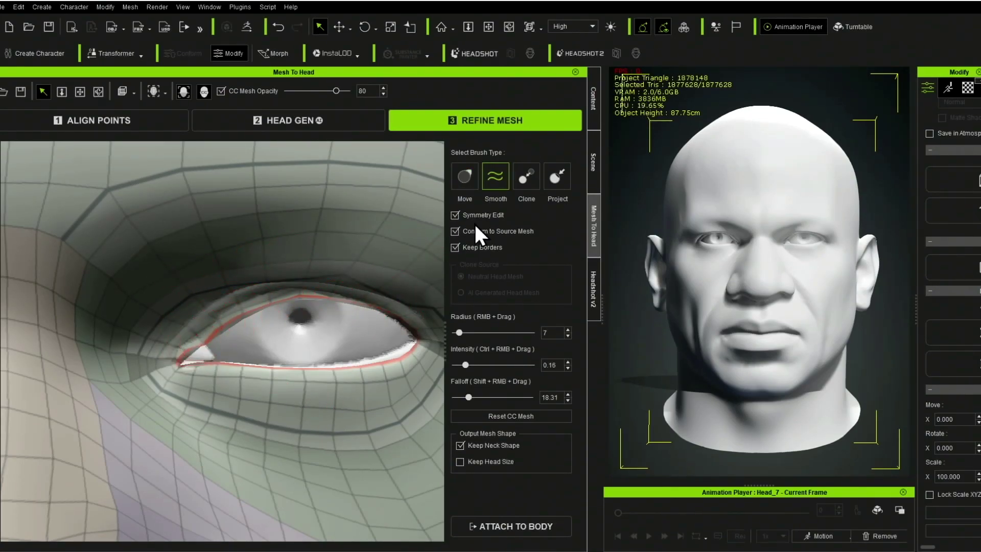
left_click(556, 177)
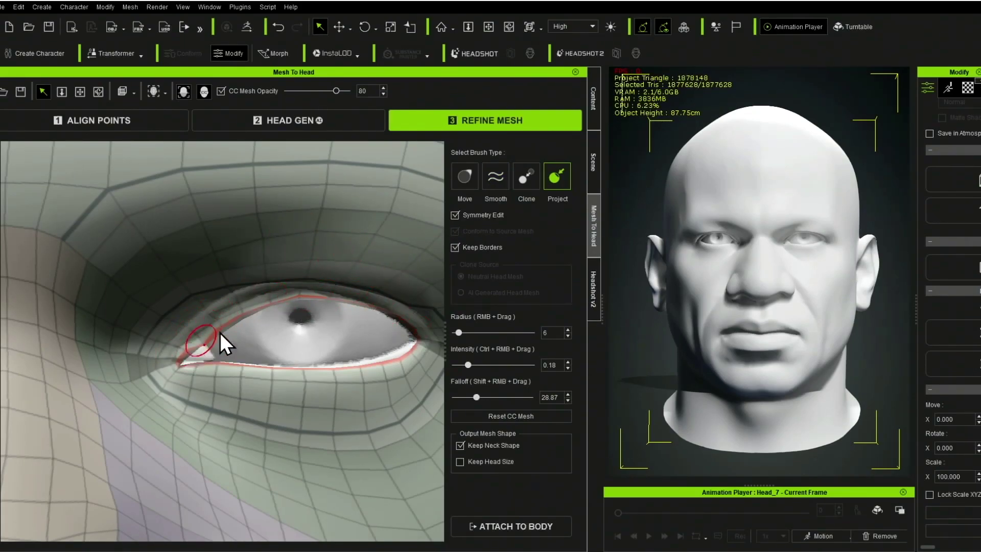
left_click(465, 177)
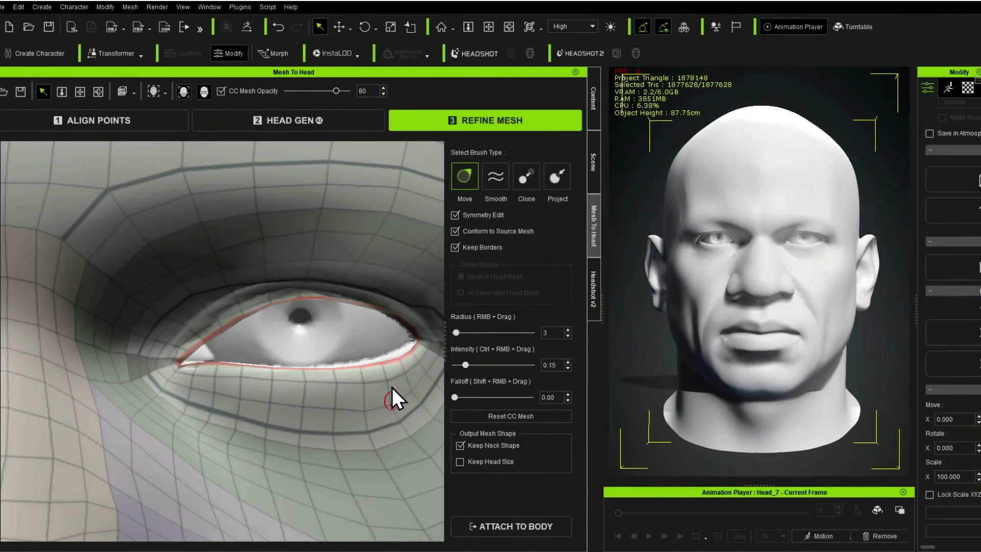
Inspect the left eyelids, nostril wing and adjoining cheek from several angles.
scroll(241, 406, "down", 5)
mouse_move(275, 406)
middle_mouse_down()
mouse_move(228, 435)
mouse_move(179, 444)
mouse_move(189, 442)
middle_mouse_up()
left_click(496, 177)
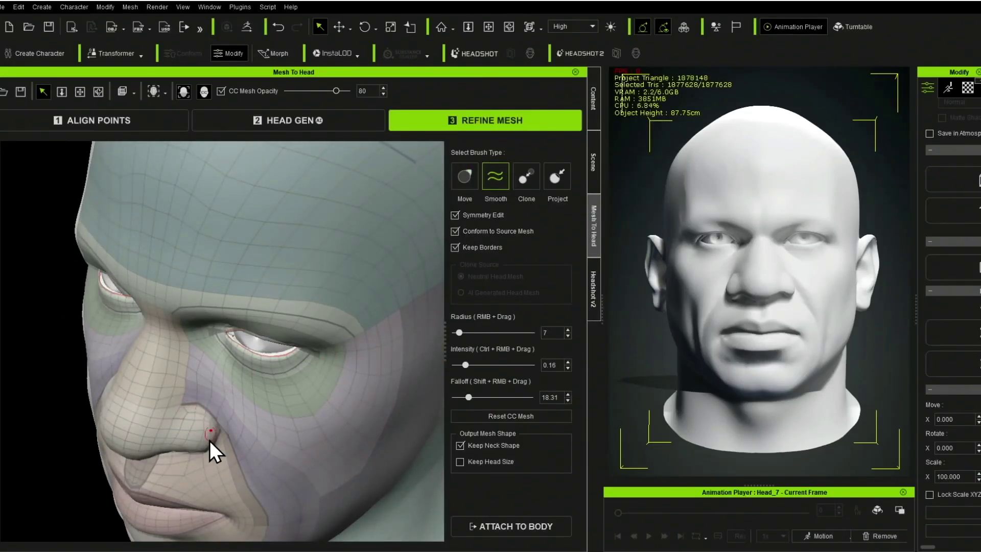
scroll(207, 442, "up", 3)
left_click(465, 177)
scroll(214, 460, "up", 3)
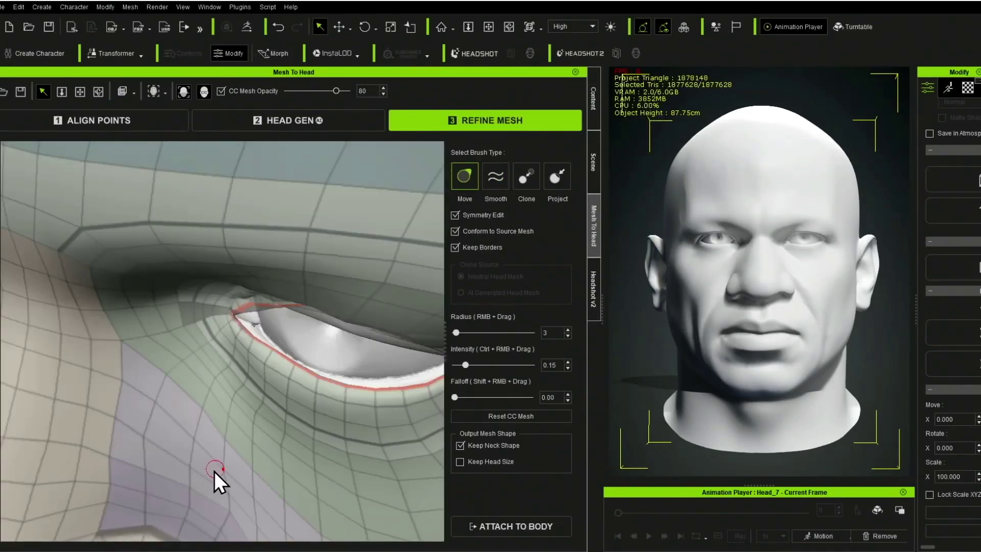
middle_click_drag(214, 471, 176, 304)
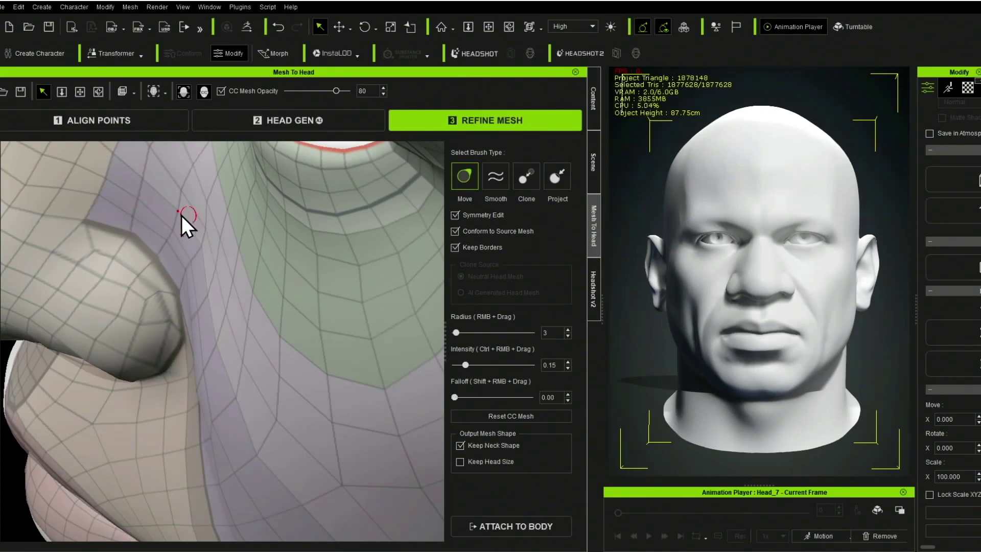
middle_click_drag(165, 362, 108, 386)
middle_click_drag(200, 325, 130, 365)
scroll(143, 304, "down", 3)
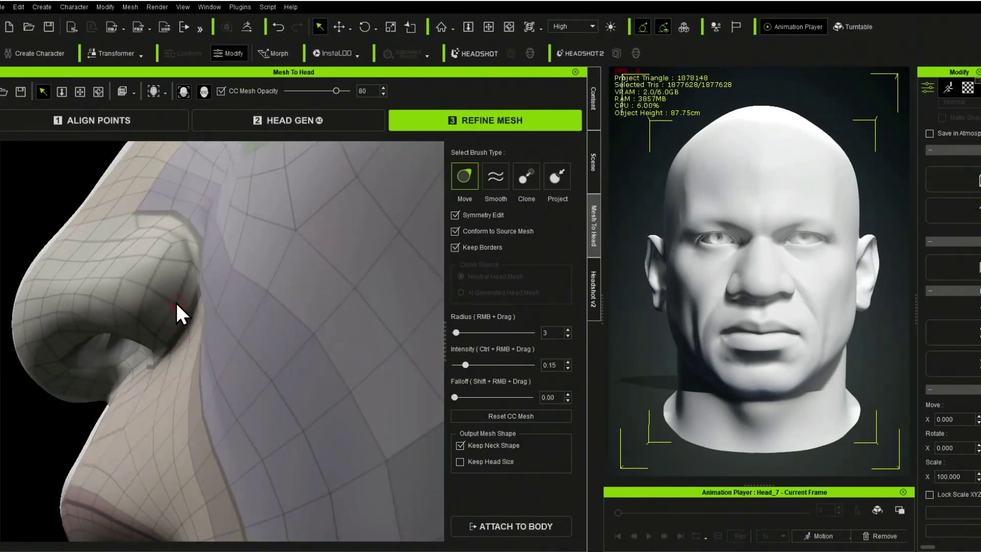
scroll(210, 314, "up", 3)
scroll(182, 224, "down", 5)
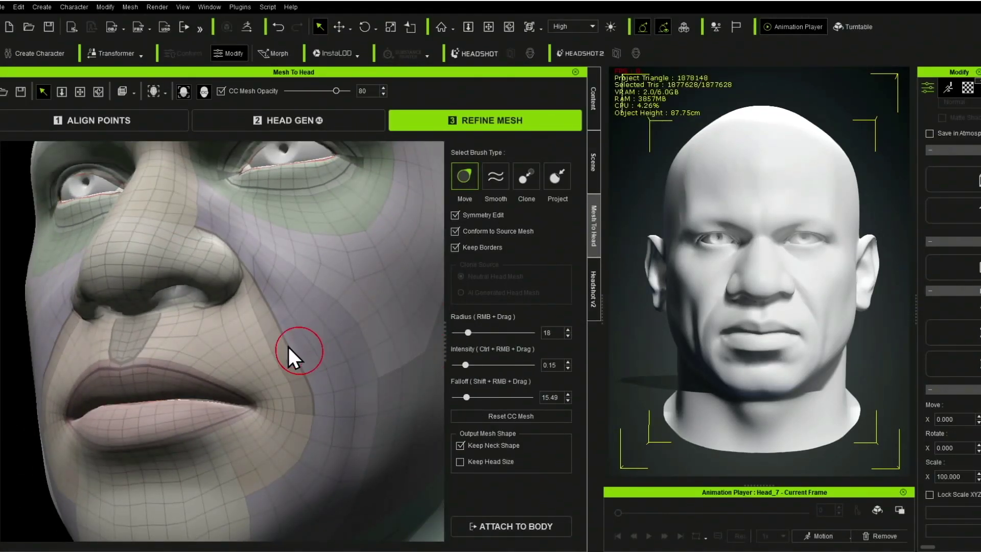
Undo the last stroke and reshape the left cheek beside the nasolabial fold with the Move brush at radius 28, intensity 0.12 and falloff 61.97.
key("ctrl+z")
left_click_drag(466, 397, 501, 397)
left_click_drag(466, 365, 463, 365)
left_click_drag(468, 333, 476, 333)
mouse_move(298, 347)
left_mouse_down()
mouse_move(312, 369)
mouse_move(349, 347)
mouse_move(343, 373)
left_mouse_up()
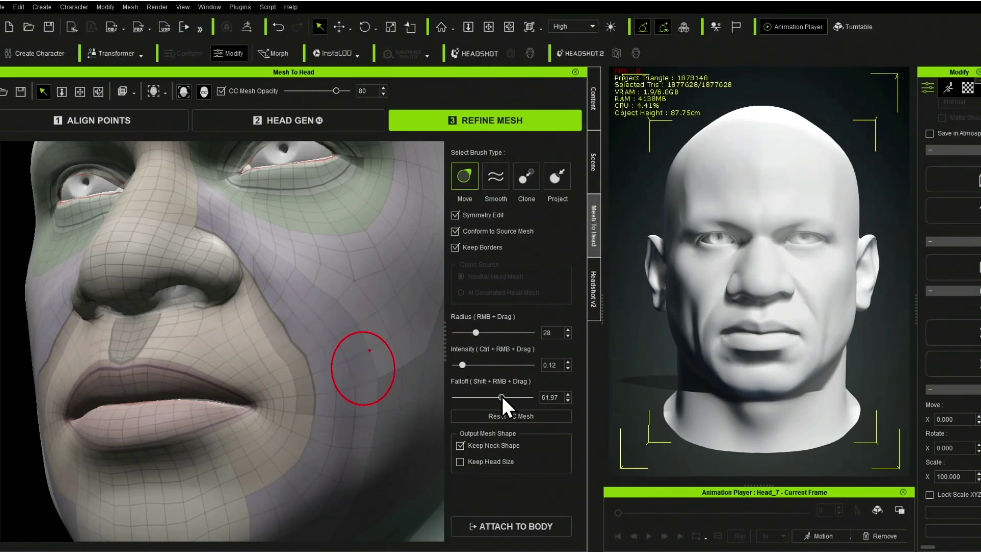
Reduce the Move brush falloff to 20.42, switch to the Smooth brush for the left cheek and check the whole face.
left_click_drag(473, 386, 469, 393)
left_click(496, 177)
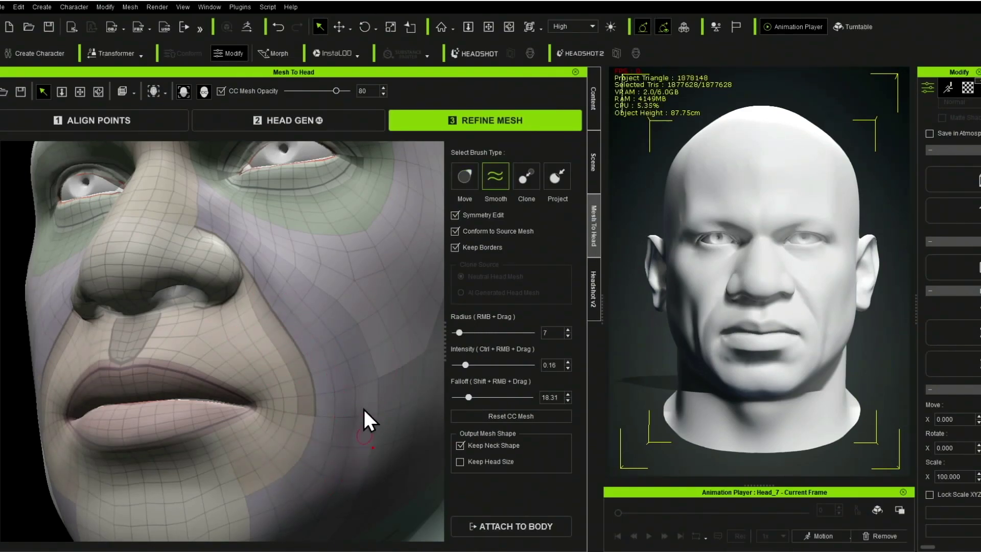
scroll(134, 462, "down", 5)
right_click_drag(95, 492, 190, 476, "alt")
middle_click_drag(190, 476, 181, 533)
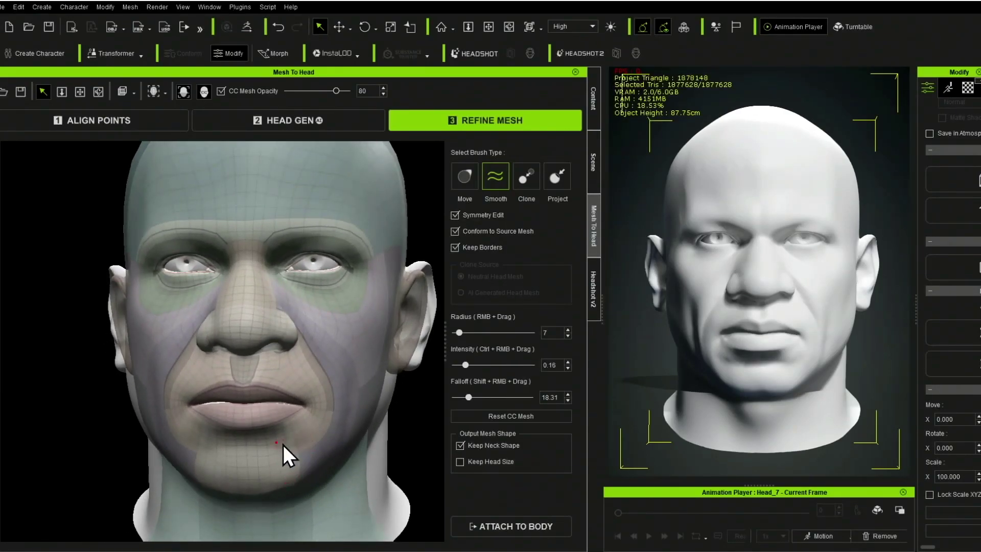
Switch from the Project brush to the Move brush at radius 10 and adjust the right side of the nose and upper lip.
left_click(557, 176)
right_click_drag(159, 419, 547, 507, "alt")
mouse_move(547, 506)
middle_mouse_down()
mouse_move(65, 450)
mouse_move(351, 366)
middle_mouse_up()
key("1")
left_click_drag(475, 332, 462, 333)
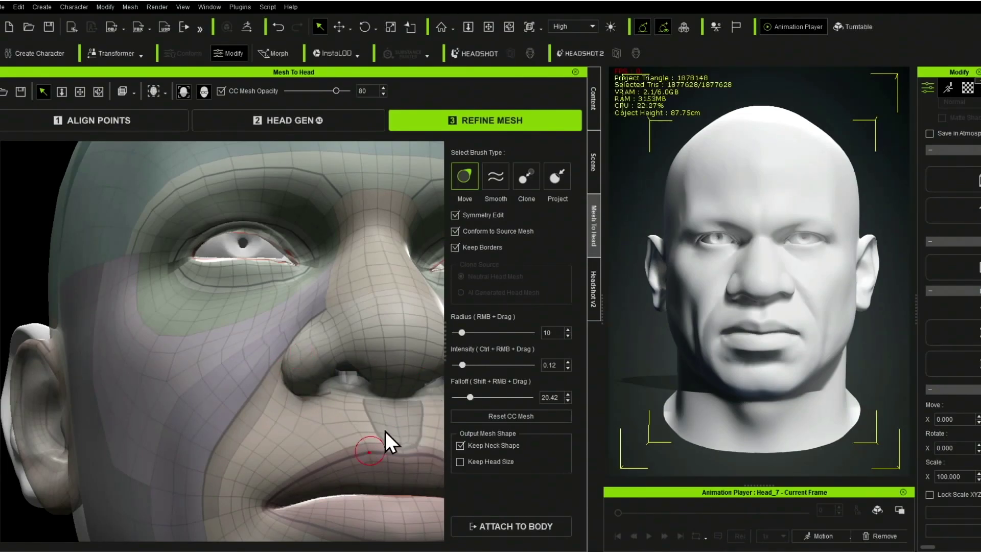
mouse_move(208, 348)
middle_mouse_down()
mouse_move(250, 378)
mouse_move(368, 376)
mouse_move(350, 396)
mouse_move(360, 378)
mouse_move(301, 373)
mouse_move(333, 406)
middle_mouse_up()
Smooth the mesh around the right nostril wing with the Smooth brush at radius 16 and falloff 19.01.
left_click(495, 179)
middle_click_drag(379, 384, 276, 311)
left_click_drag(459, 332, 467, 333)
left_click_drag(468, 397, 469, 397)
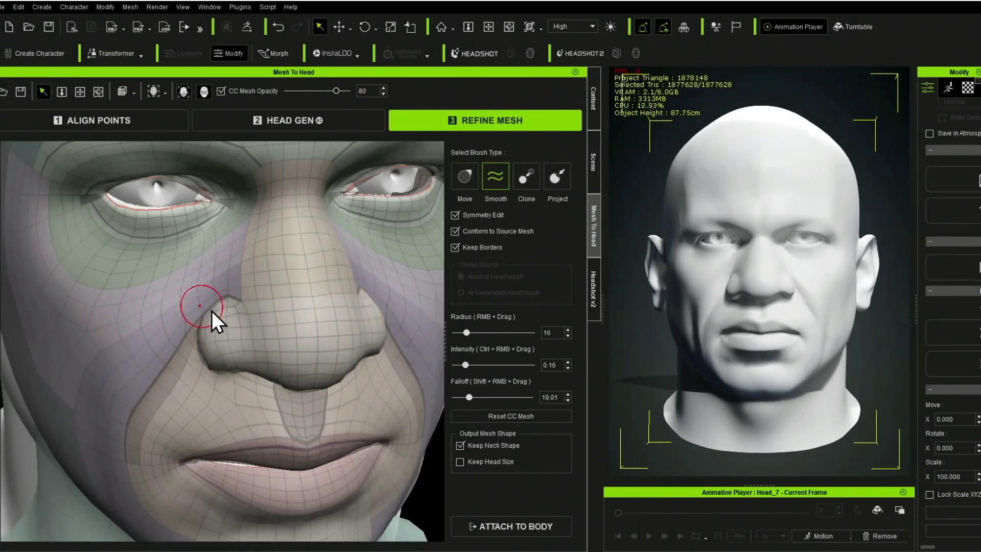
Adjust the upper lip contour with the Move brush and raise its falloff to 100 for shaping the lips.
mouse_move(314, 438)
middle_mouse_down()
mouse_move(336, 265)
mouse_move(278, 333)
mouse_move(493, 353)
middle_mouse_up()
left_click(465, 178)
left_click_drag(283, 452, 279, 441)
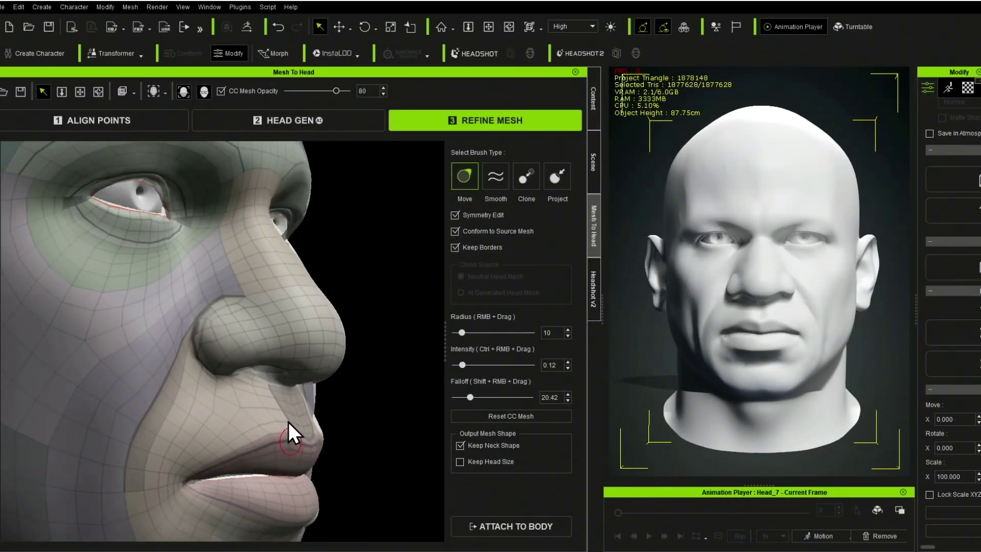
middle_click_drag(287, 422, 328, 367)
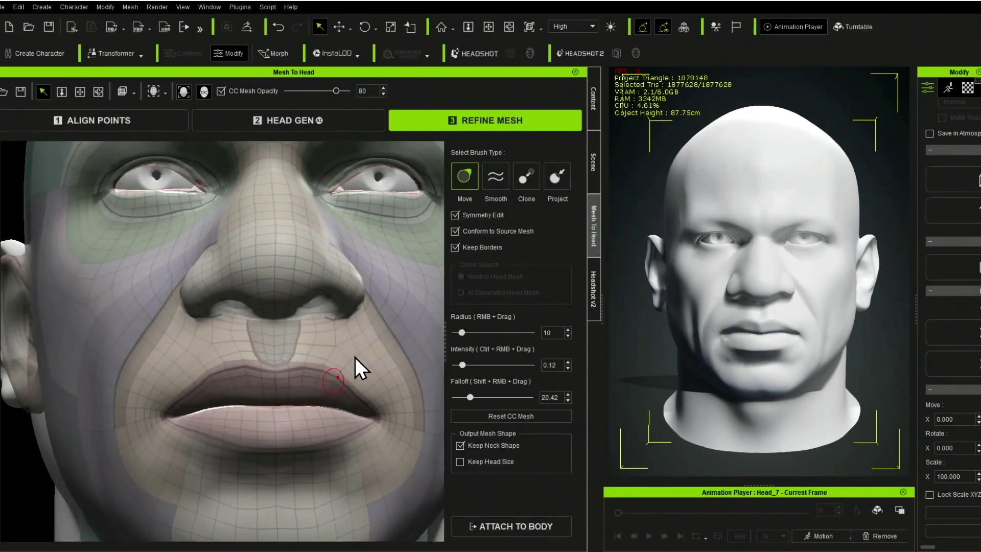
left_click_drag(470, 397, 532, 397)
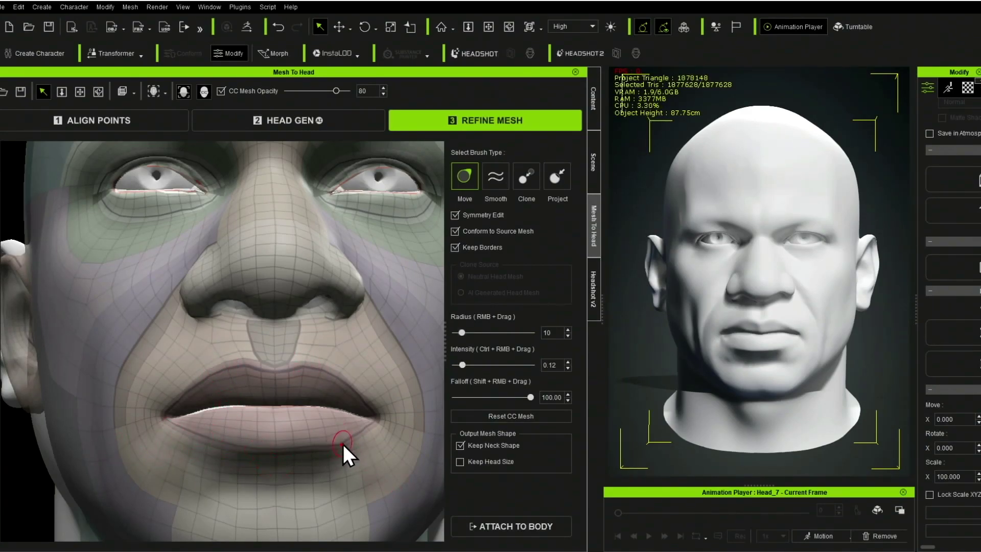
Smooth the lips and project them onto the source mesh with the Project brush at radius 6, checking the result from other angles.
left_click(499, 185)
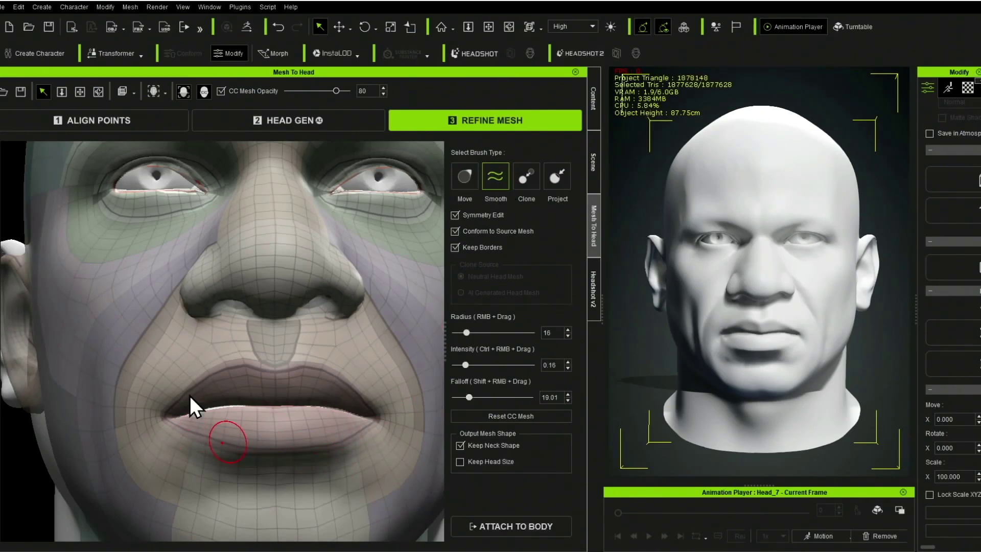
left_click(556, 187)
left_click_drag(186, 430, 366, 435)
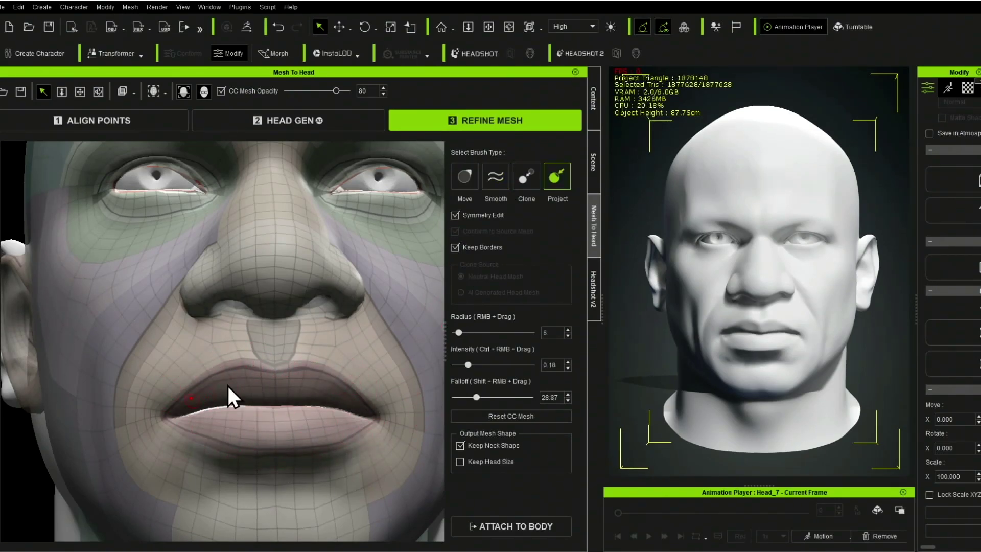
scroll(178, 434, "down", 5)
right_click_drag(207, 430, 16, 357, "alt")
scroll(172, 258, "up", 5)
mouse_move(171, 258)
right_mouse_down("alt")
mouse_move(94, 372)
mouse_move(266, 357)
mouse_move(255, 327)
right_mouse_up("alt")
Refine the left side of the lower lip and the area beneath it with the Move, Project and Smooth brushes.
left_click(464, 177)
mouse_move(115, 437)
middle_mouse_down()
mouse_move(124, 446)
mouse_move(279, 453)
mouse_move(259, 309)
middle_mouse_up()
scroll(268, 459, "up", 3)
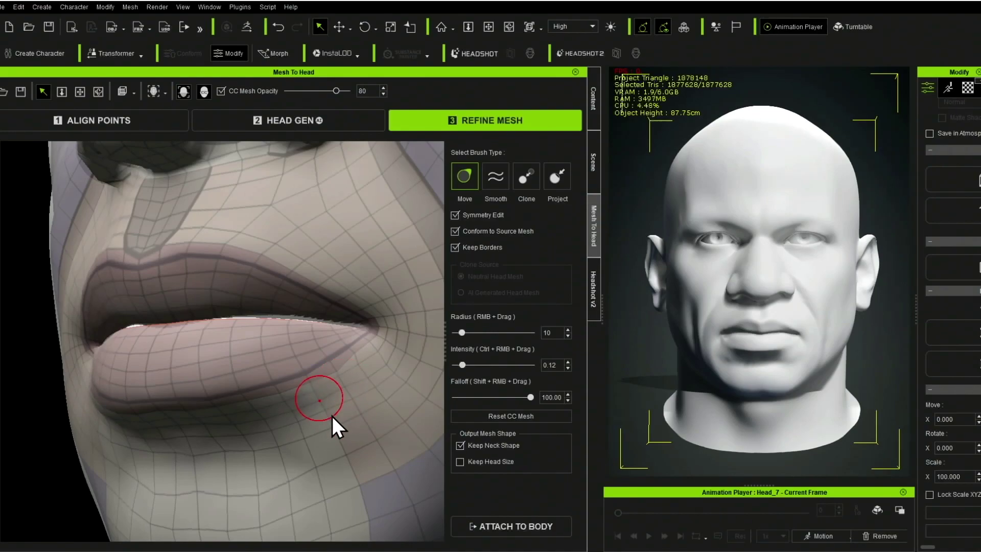
left_click(557, 180)
left_click(495, 179)
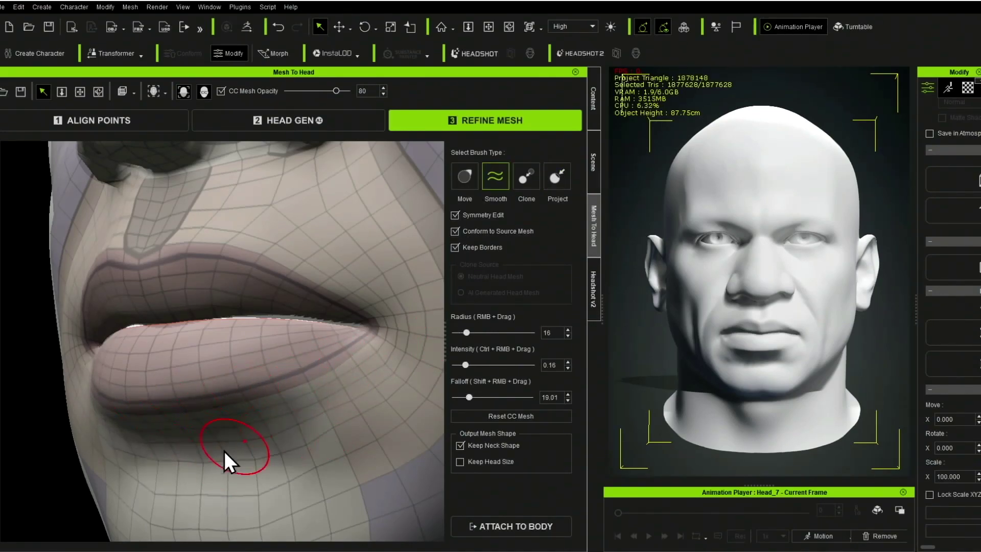
Review the refined mouth, nose and overall head shape from the front and the right profile.
scroll(246, 444, "down", 3)
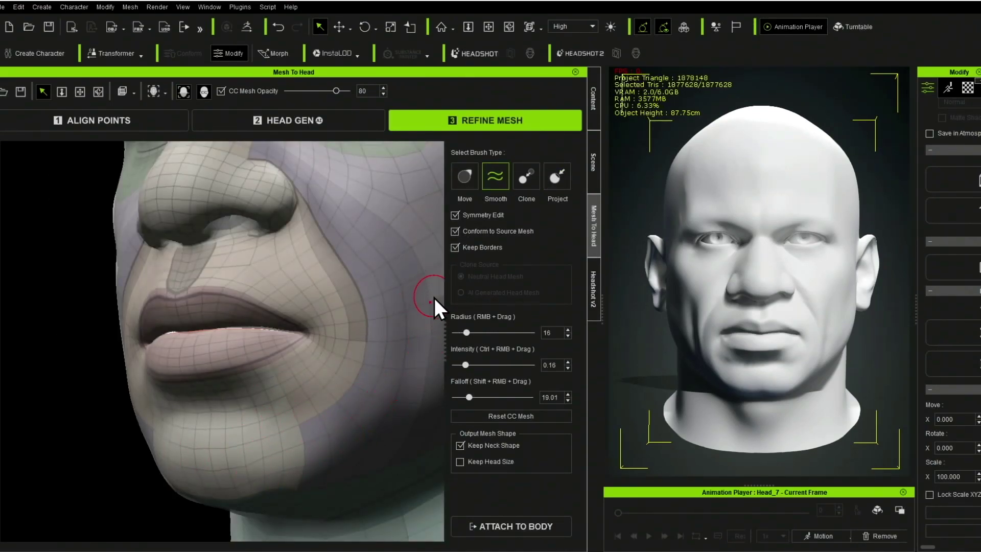
scroll(373, 345, "down", 3)
right_click_drag(382, 349, 512, 311, "alt")
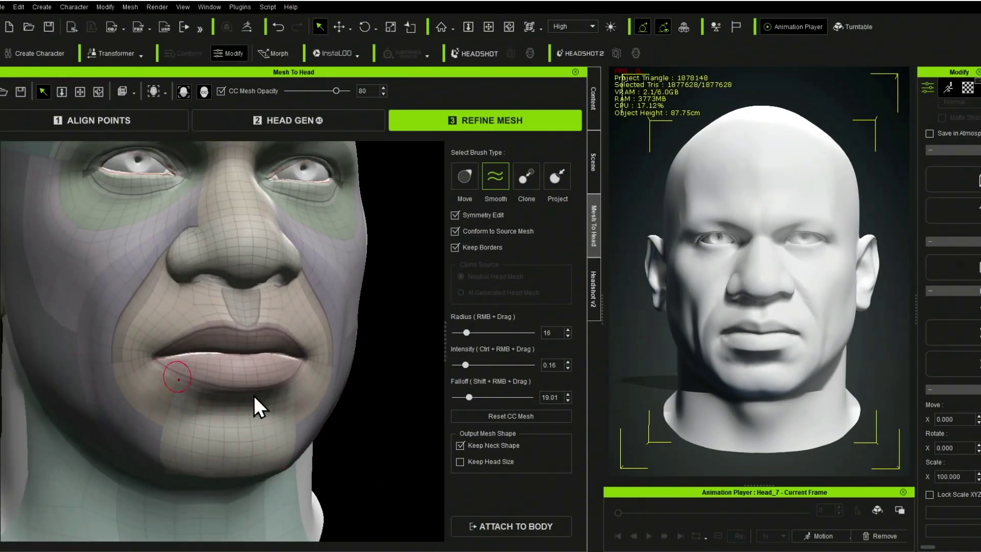
middle_click_drag(99, 363, 248, 433)
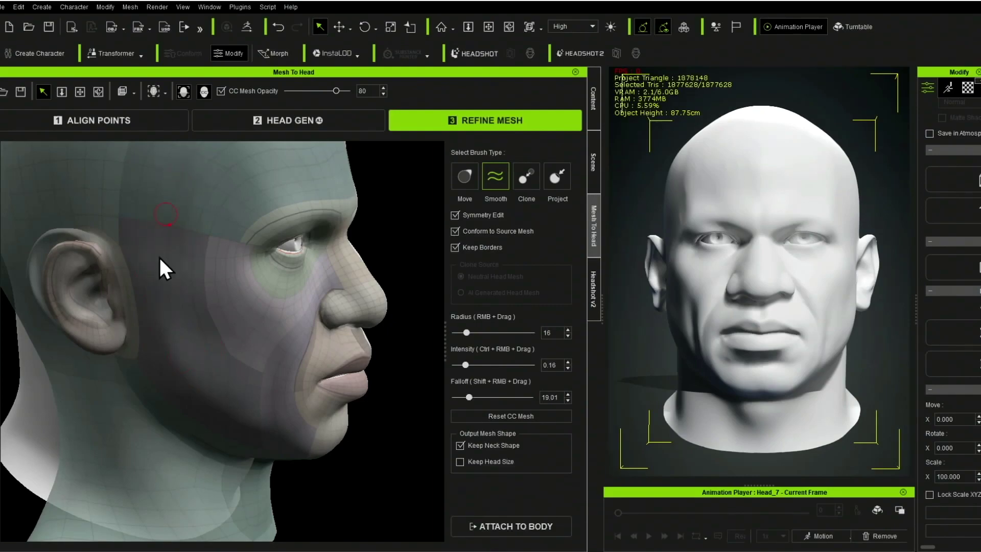
scroll(262, 385, "down", 3)
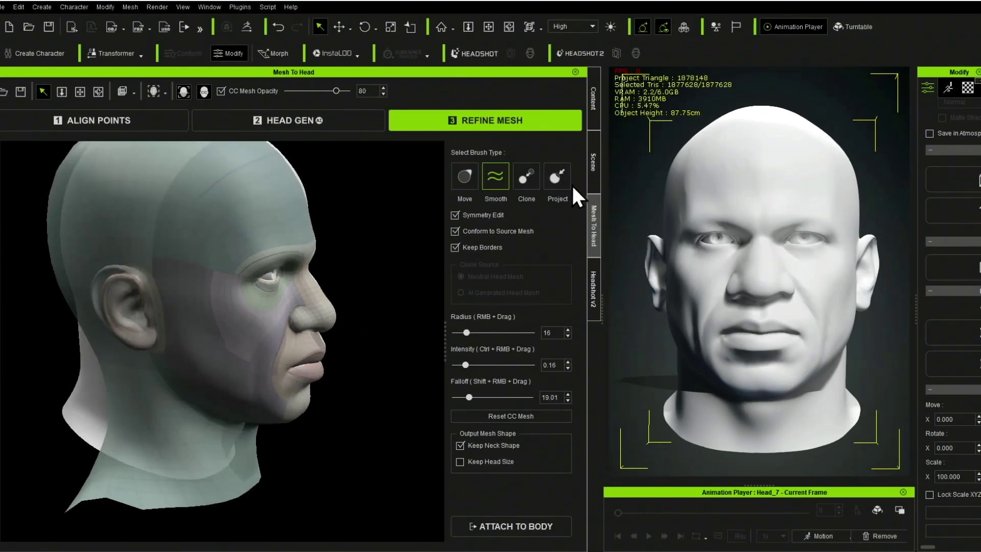
Undo the last edit and touch up the lower cheek with the Project brush.
left_click(562, 183)
key("ctrl+z")
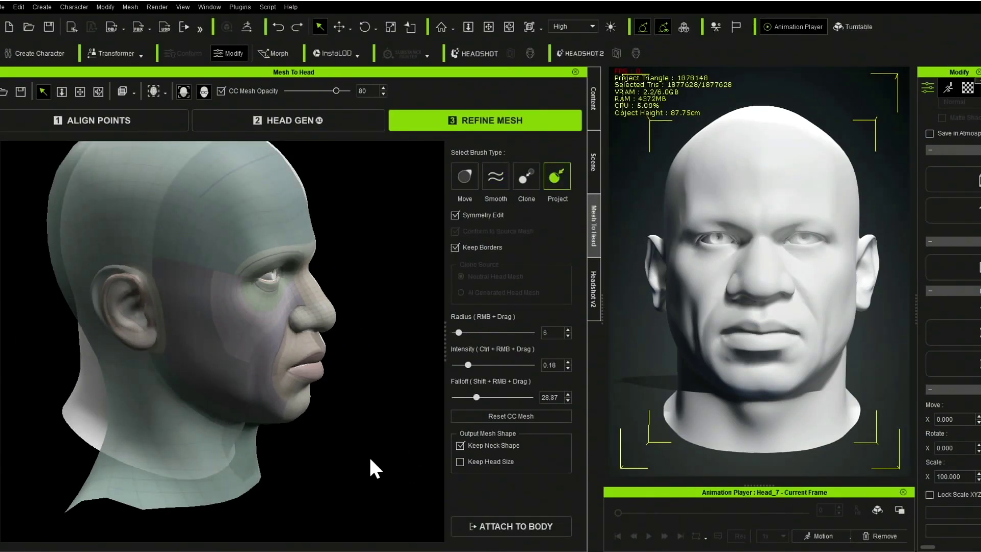
left_click(256, 393)
right_click_drag(409, 410, 148, 332, "alt")
left_click(516, 526)
left_click(592, 397)
right_click(7, 408)
Set the Project brush to radius 35 and falloff 100 and check the forehead and face up close.
mouse_move(103, 353)
right_mouse_down("alt")
mouse_move(171, 403)
mouse_move(22, 500)
mouse_move(427, 442)
mouse_move(372, 463)
mouse_move(375, 449)
right_mouse_up("alt")
scroll(171, 403, "up", 5)
mouse_move(308, 345)
left_mouse_down("shift")
mouse_move(303, 376)
mouse_move(254, 333)
mouse_move(223, 334)
left_mouse_up("shift")
left_click_drag(459, 333, 481, 333)
left_click_drag(476, 397, 530, 397)
mouse_move(224, 282)
middle_mouse_down()
mouse_move(299, 367)
mouse_move(138, 286)
mouse_move(208, 324)
middle_mouse_up()
right_click_drag(294, 327, 307, 486, "alt")
right_click_drag(232, 476, 180, 199, "alt")
middle_click_drag(220, 411, 107, 321)
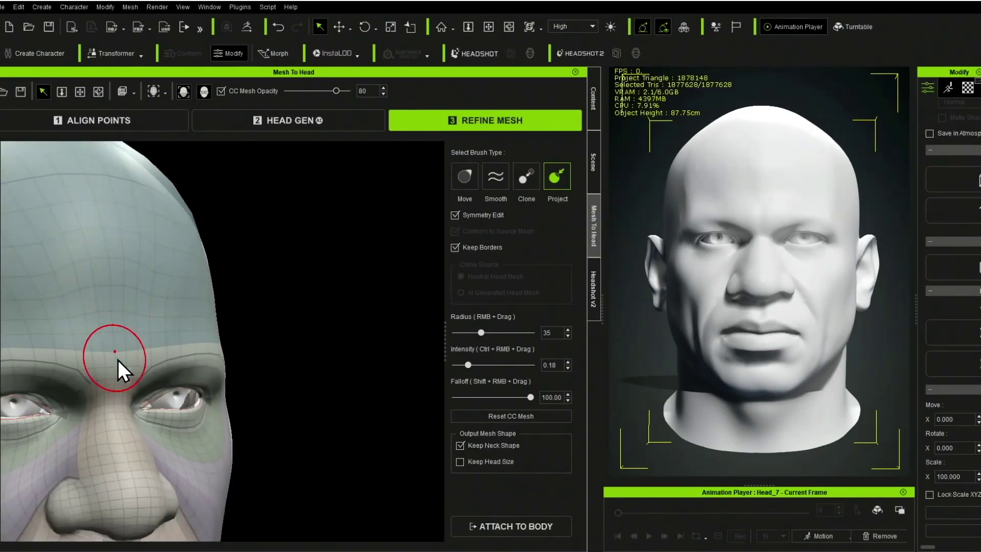
mouse_move(125, 359)
middle_mouse_down()
mouse_move(385, 361)
mouse_move(202, 415)
mouse_move(167, 243)
middle_mouse_up()
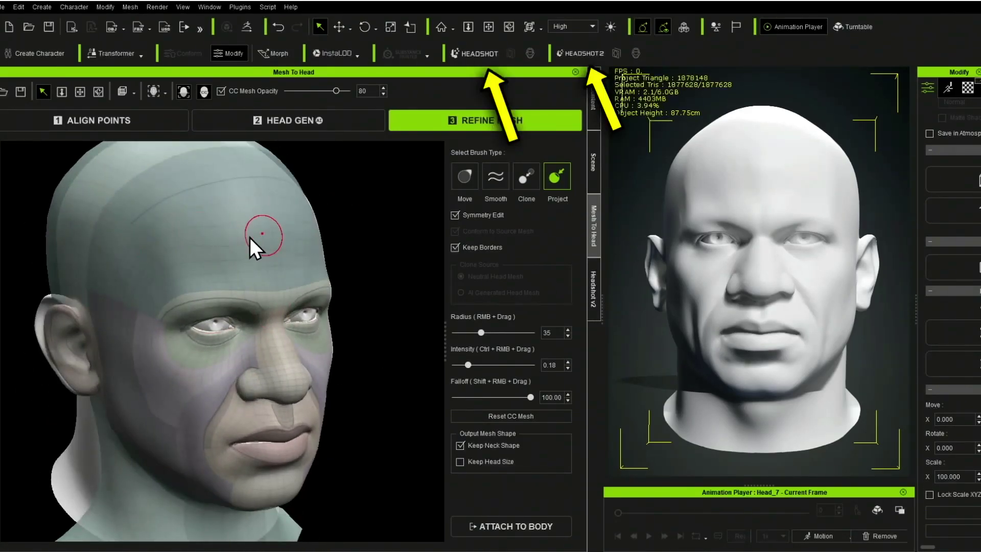
Smooth the forehead with the Smooth brush at radius 40, intensity 0.09 and falloff 100.
left_click(495, 176)
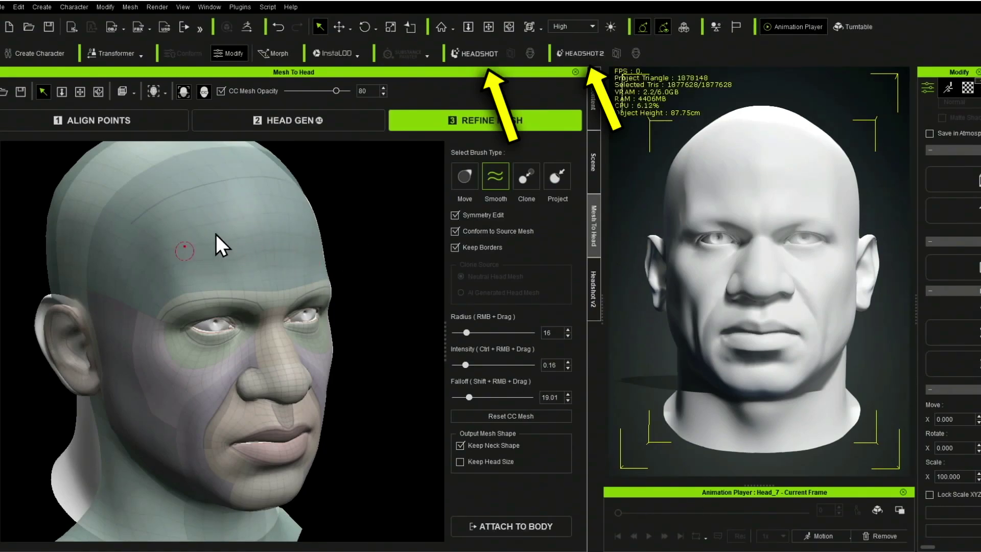
left_click_drag(467, 333, 485, 333)
left_click_drag(469, 397, 531, 397)
left_click_drag(465, 364, 461, 365)
mouse_move(261, 254)
left_mouse_down()
mouse_move(228, 204)
mouse_move(182, 269)
left_mouse_up()
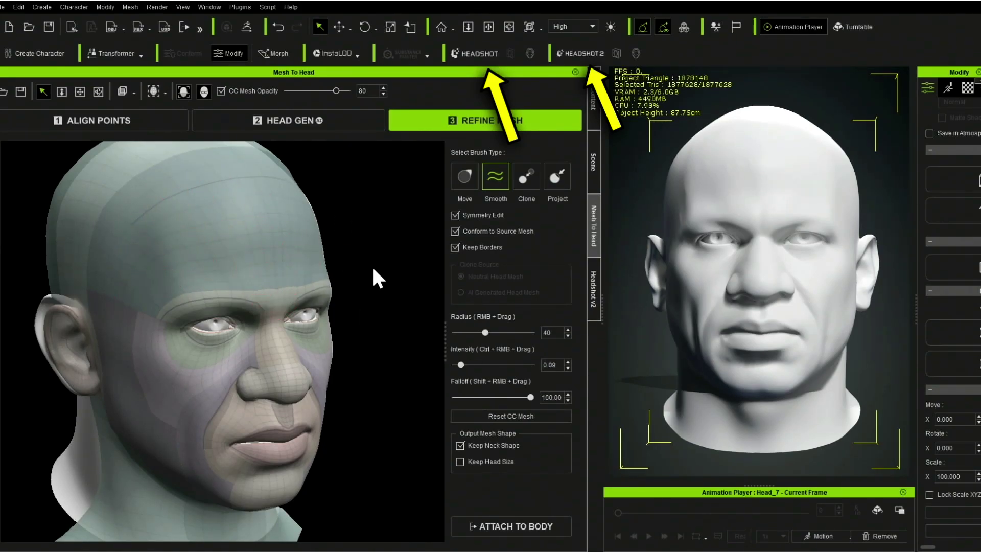
Attach the refined head to a Male body and generate the character textureless with no texture mask.
key("f")
scroll(229, 247, "up", 2)
left_click(464, 176)
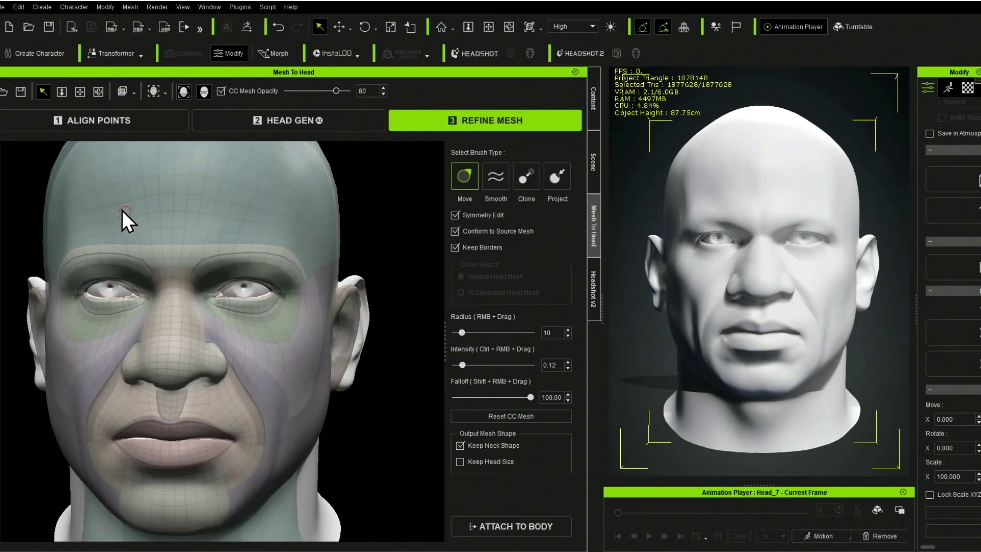
scroll(160, 272, "down", 2)
right_click_drag(111, 430, 31, 446, "alt")
left_click(511, 526)
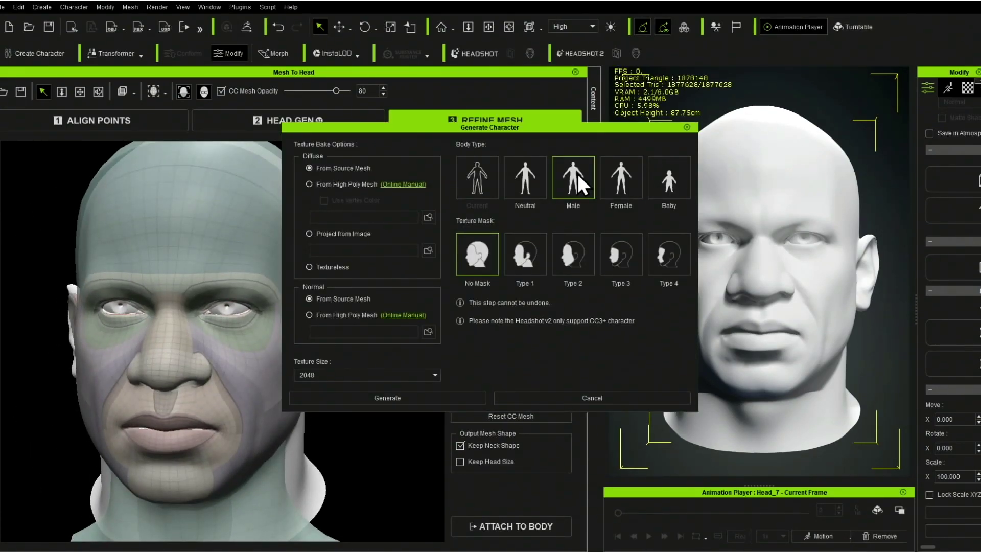
left_click(425, 266)
left_click(427, 399)
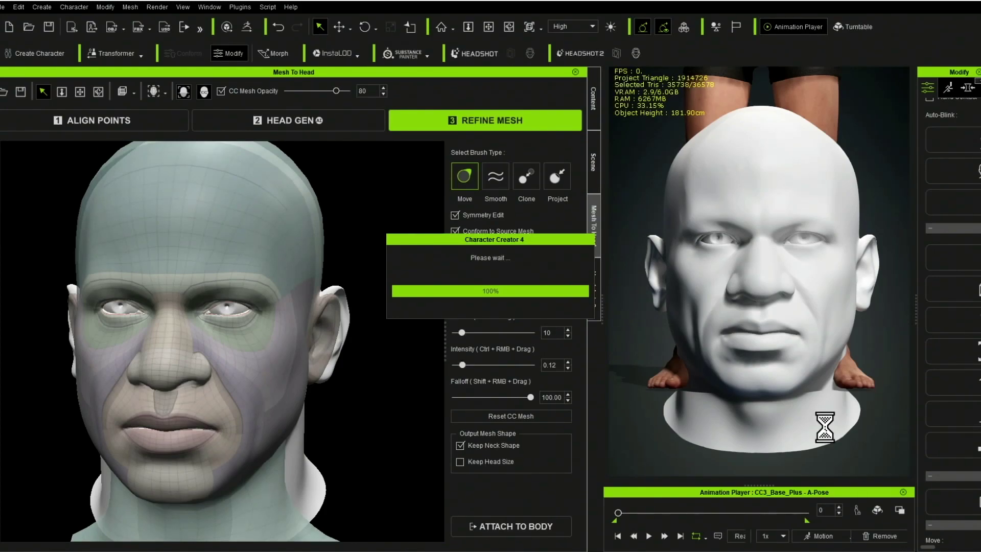
Enlarge the viewport and hide the Head_7 prop in the scene.
left_click_drag(597, 310, 329, 357)
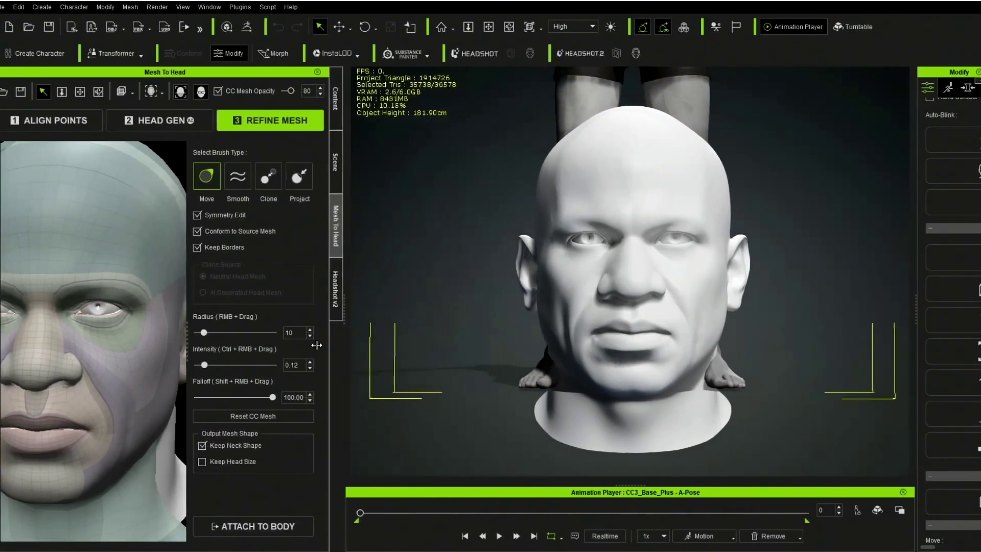
left_click(336, 163)
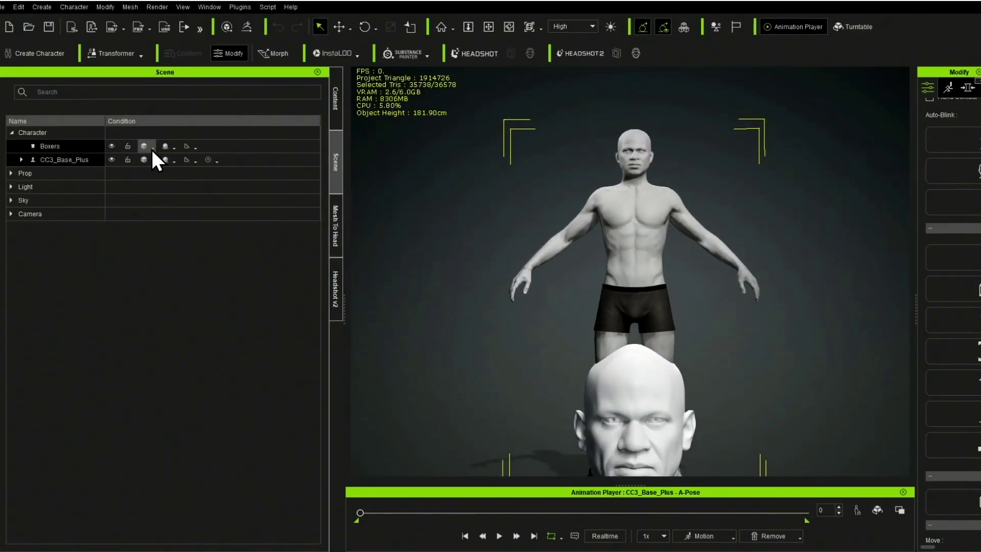
left_click(11, 173)
left_click(112, 214)
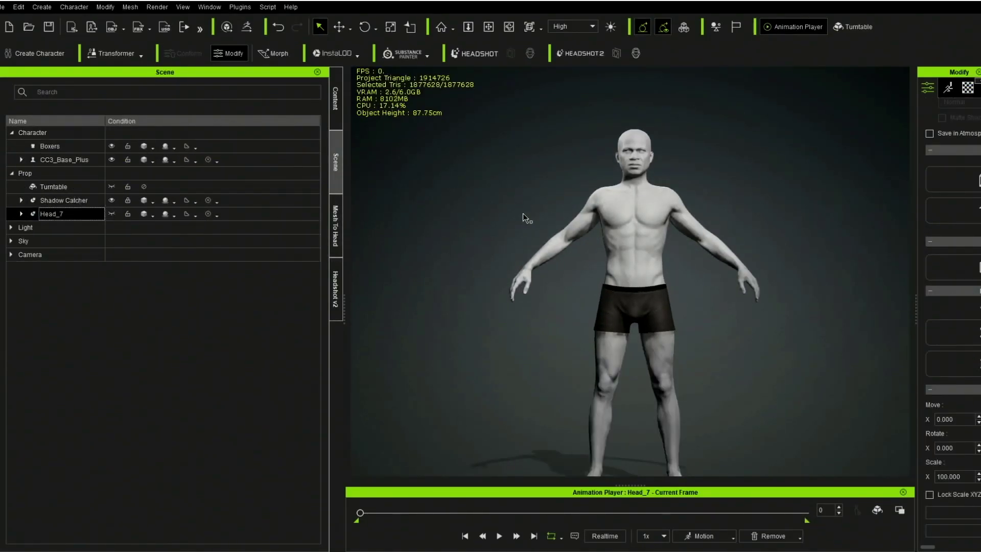
Replace the character's teeth with the Male African set from the Human Anatomy content.
left_click(335, 100)
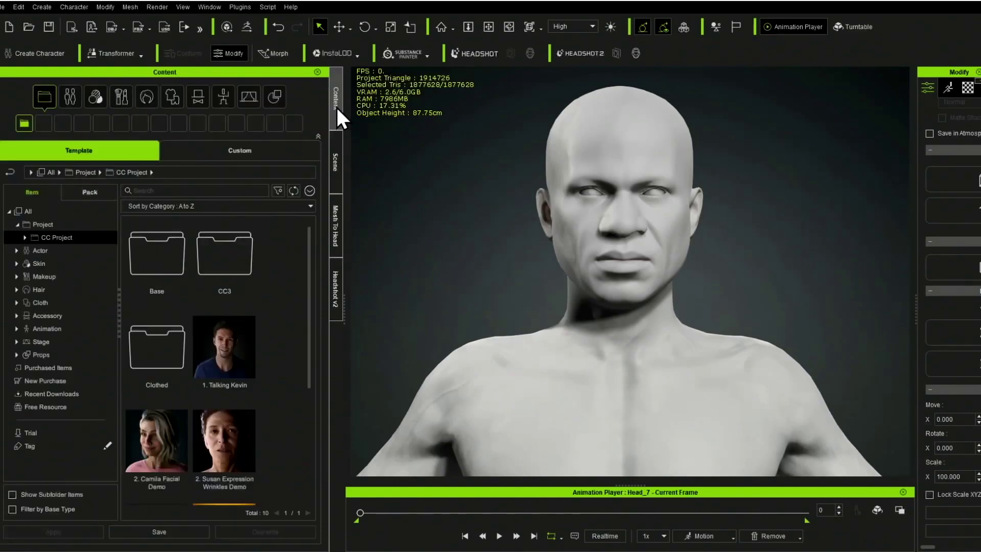
left_click(70, 97)
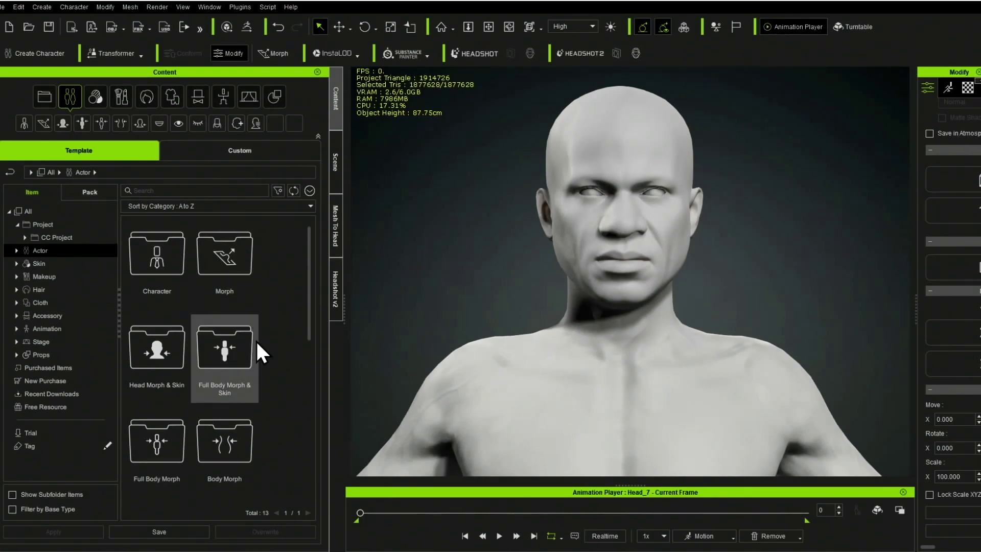
left_click(38, 264)
left_click(52, 289)
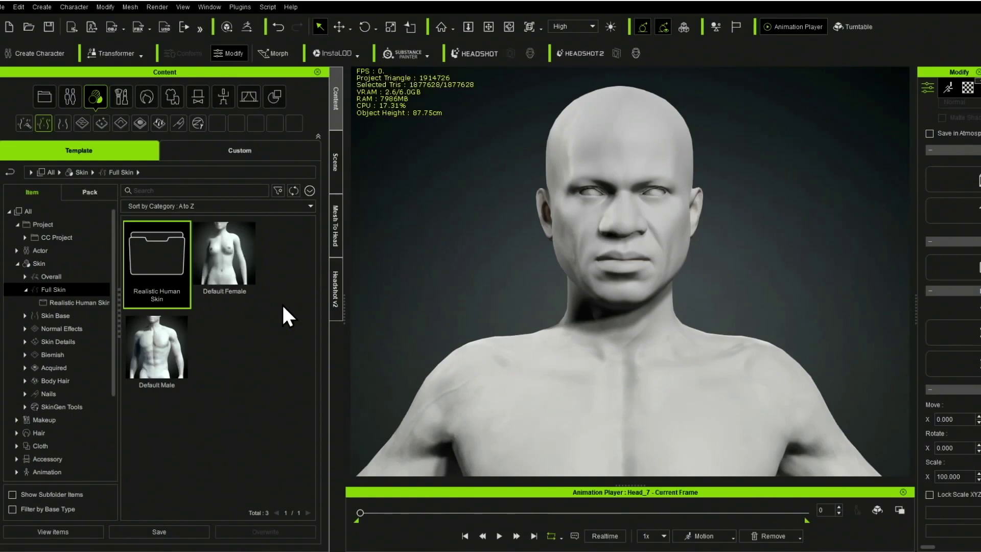
left_click(16, 250)
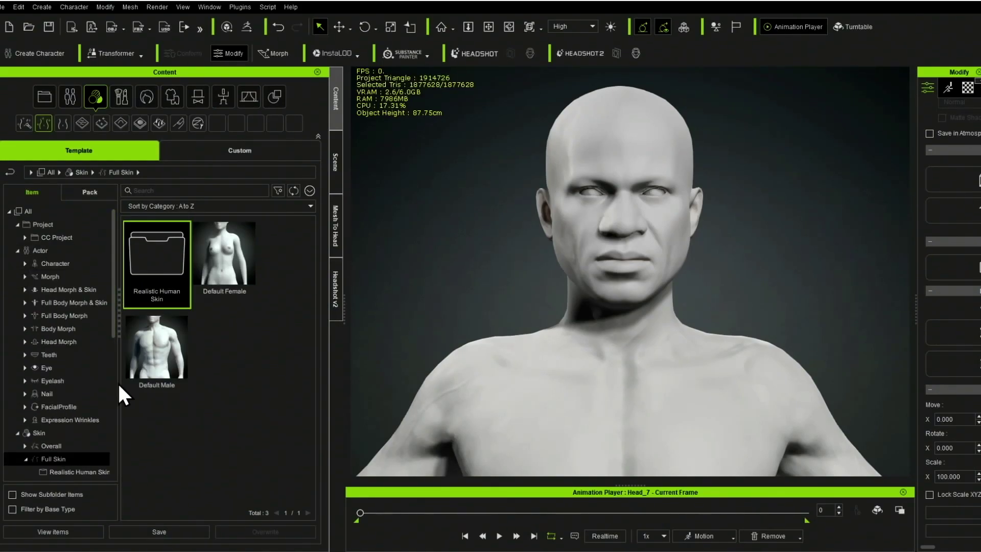
left_click(25, 355)
left_click(61, 368)
double_click(223, 434)
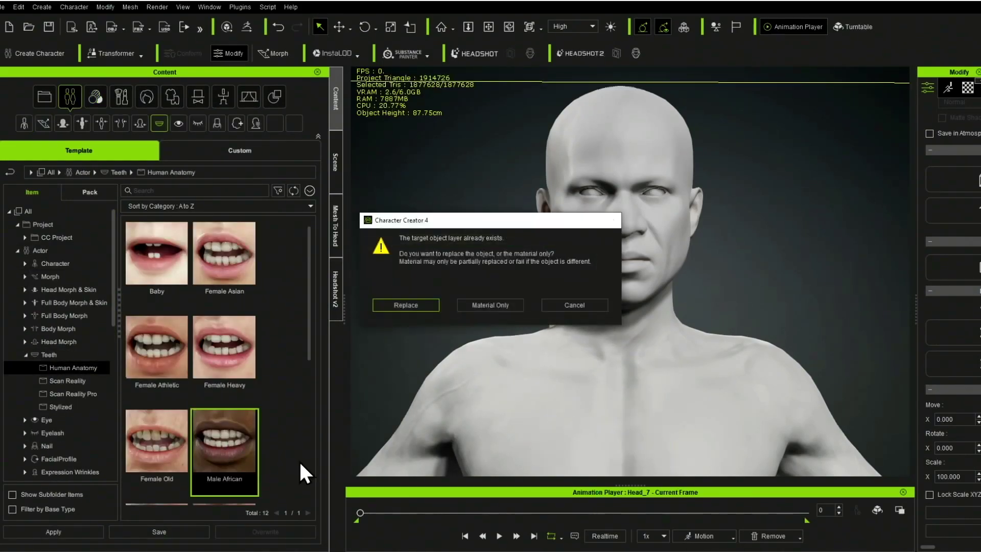
left_click(405, 305)
Replace the character's eyes with a set from the Human Anatomy eye content.
left_click(46, 419)
left_click(73, 432)
left_click_drag(225, 444, 378, 441)
left_click(418, 305)
Replace the character's eyes and teeth with the first sets in the Scan Reality Pro content.
left_click(61, 459)
left_click_drag(158, 258, 393, 307)
left_click(397, 305)
left_click(66, 393)
scroll(67, 391, "down", 1)
left_click_drag(157, 256, 586, 400)
left_click(406, 305)
Apply the Dwayne facial profile from Scan Reality Pro to the character.
scroll(82, 396, "down", 5)
left_click(25, 438)
scroll(72, 408, "down", 4)
left_click(75, 437)
left_click_drag(157, 255, 533, 435)
left_click(430, 415)
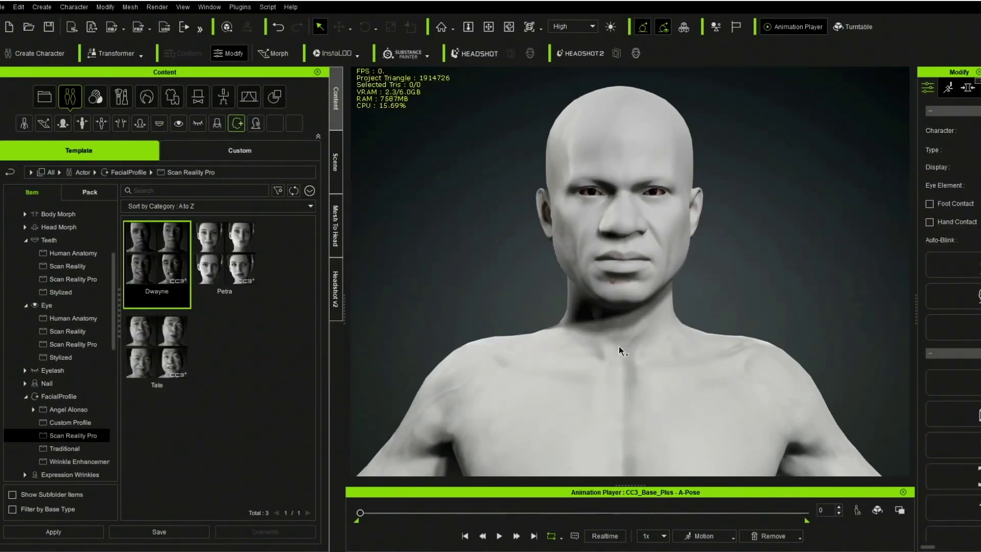
Widen the Modify panel and preview the open mouth to check the teeth, then restore the closed mouth.
left_click_drag(916, 302, 718, 302)
left_click(809, 167)
key("ctrl+z")
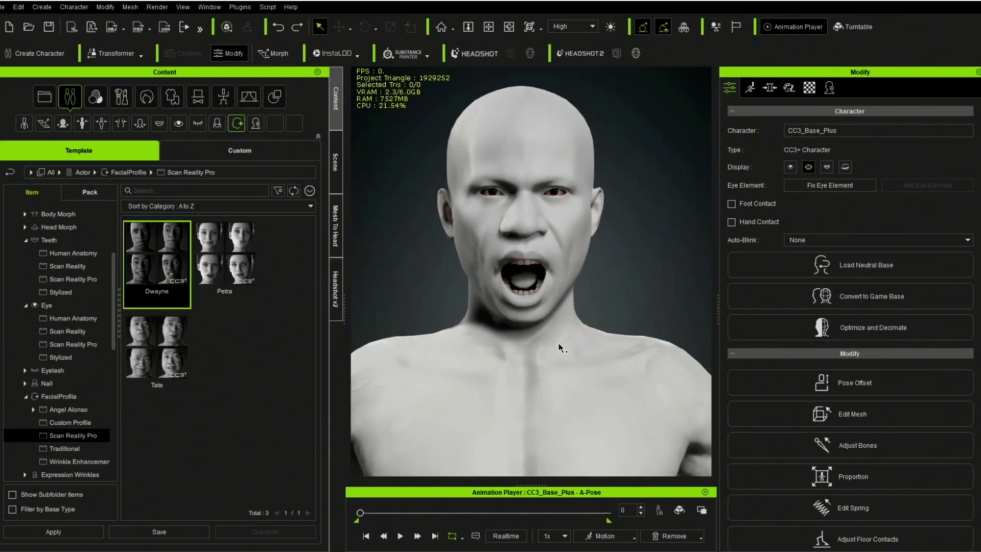
left_click(787, 166)
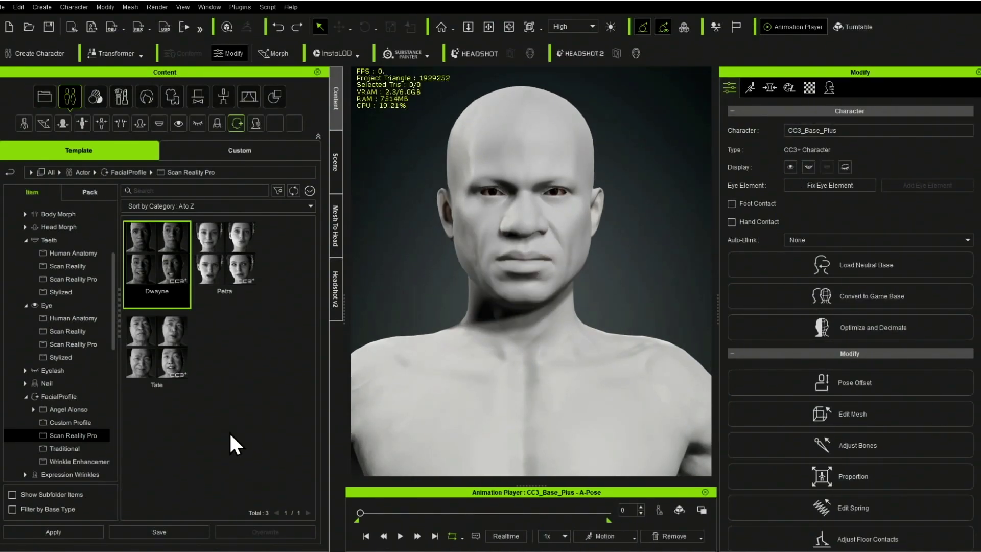
Apply the Dwayne_4K skin from the Scan Reality Pro - Dwayne pack, ignoring the head normal texture.
left_click(88, 192)
double_click(157, 382)
double_click(225, 256)
double_click(157, 256)
double_click(157, 256)
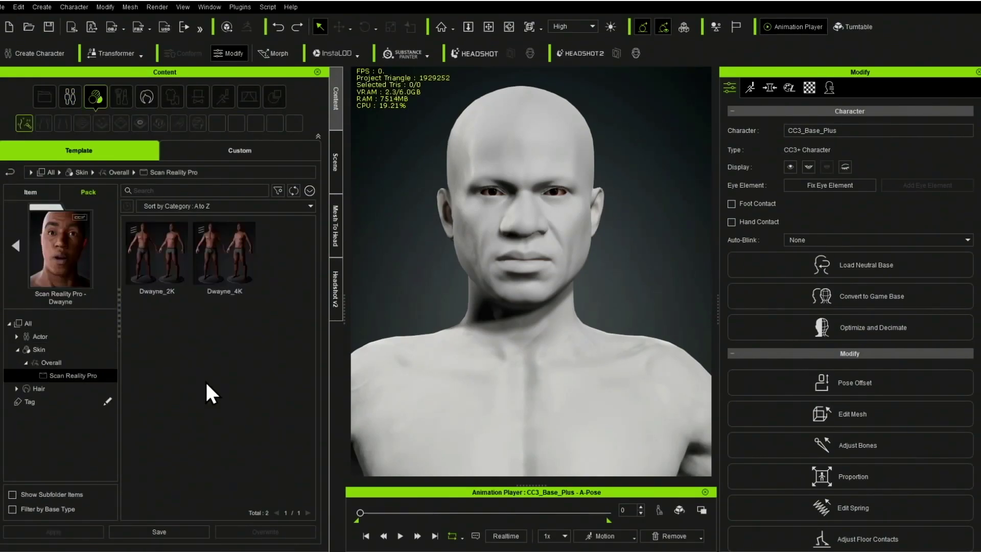
left_click_drag(225, 258, 495, 416)
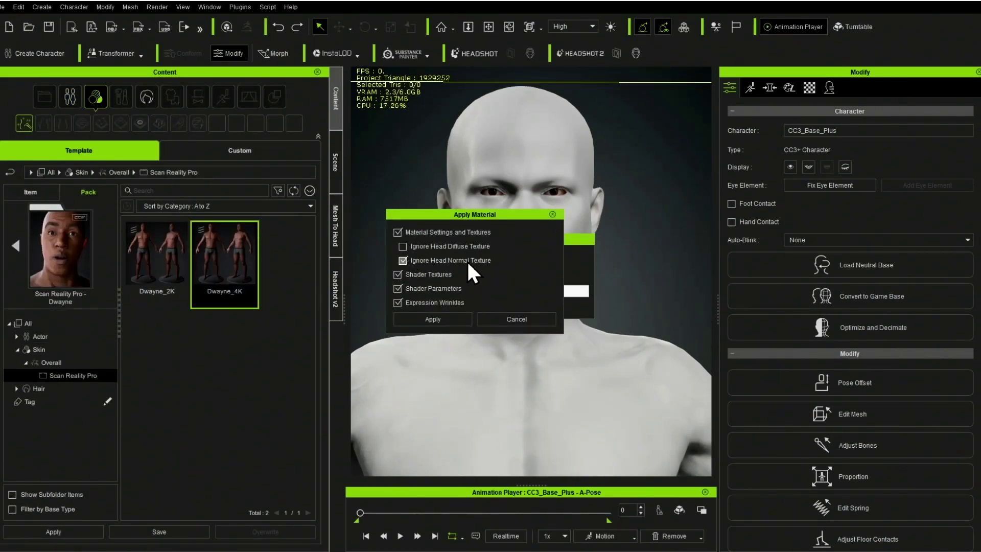
left_click(444, 320)
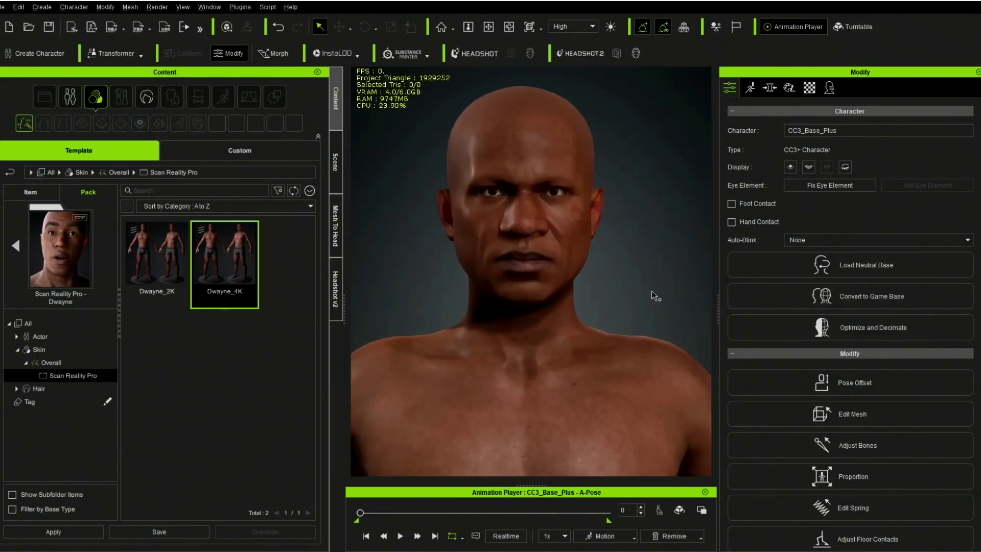
Examine the textured head from different angles and look through the character commands.
right_click_drag(655, 295, 293, 370)
right_click_drag(424, 247, 756, 261)
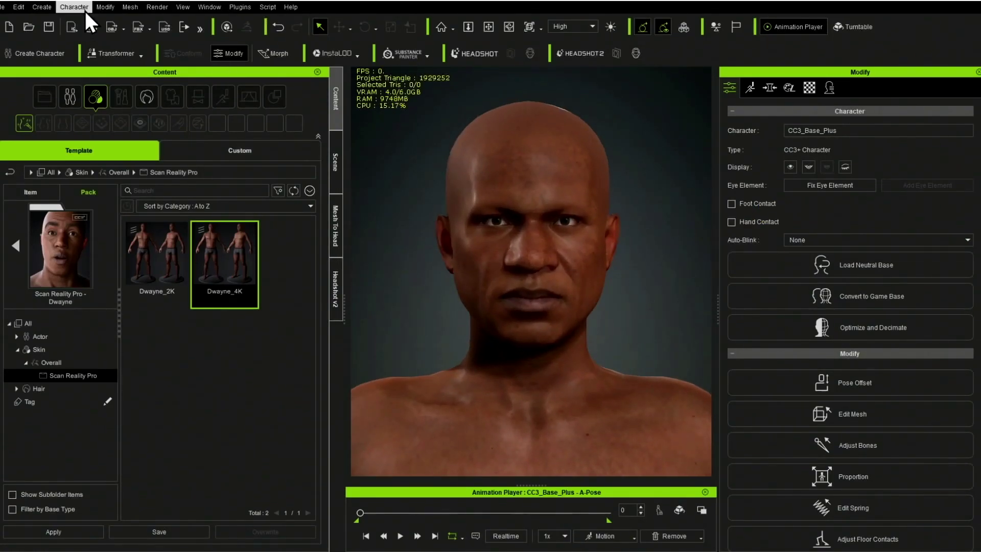
left_click(84, 8)
left_click(123, 204)
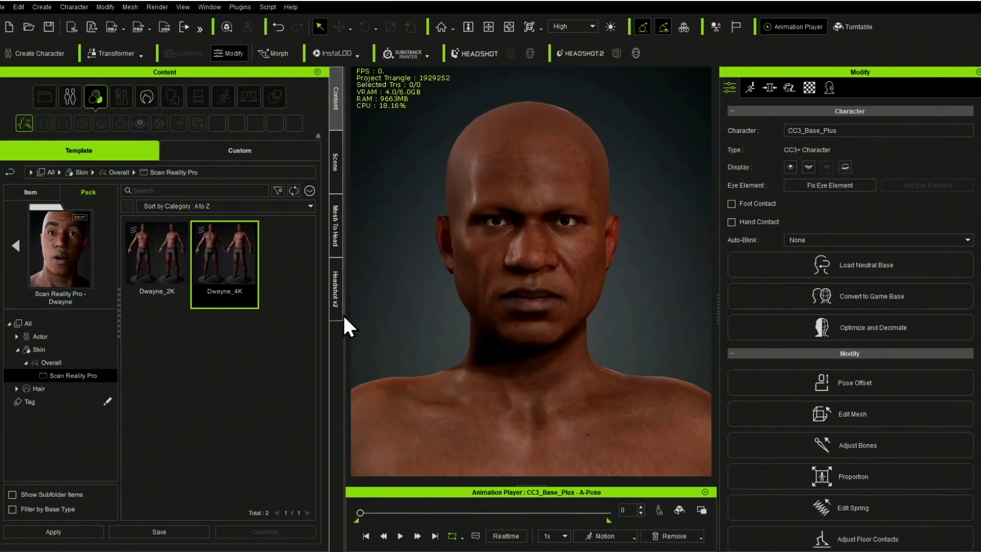
Add the Dwayne eyebrows from the Scan Reality Pro hair content to the character.
left_click(51, 172)
double_click(159, 350)
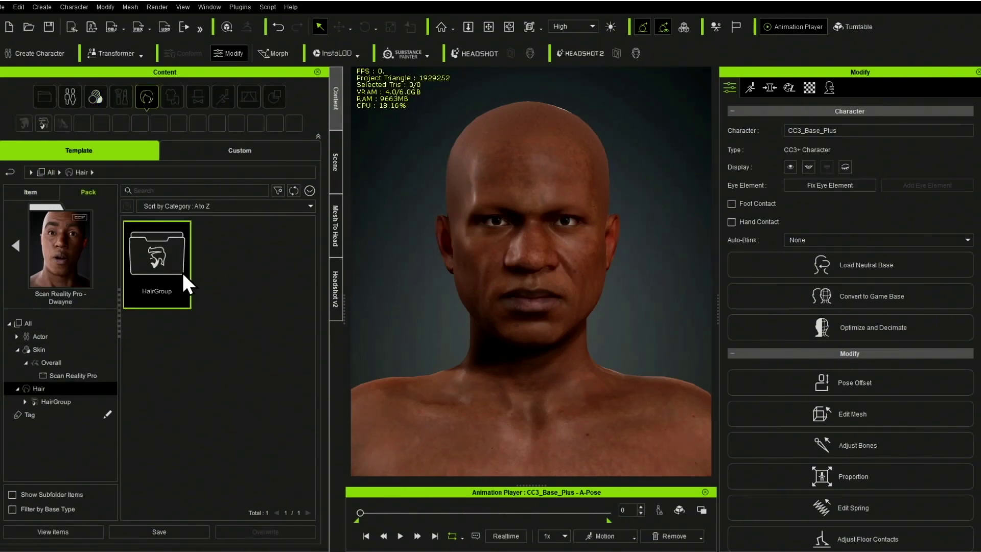
double_click(170, 263)
double_click(176, 268)
double_click(184, 275)
left_click_drag(173, 266, 566, 418)
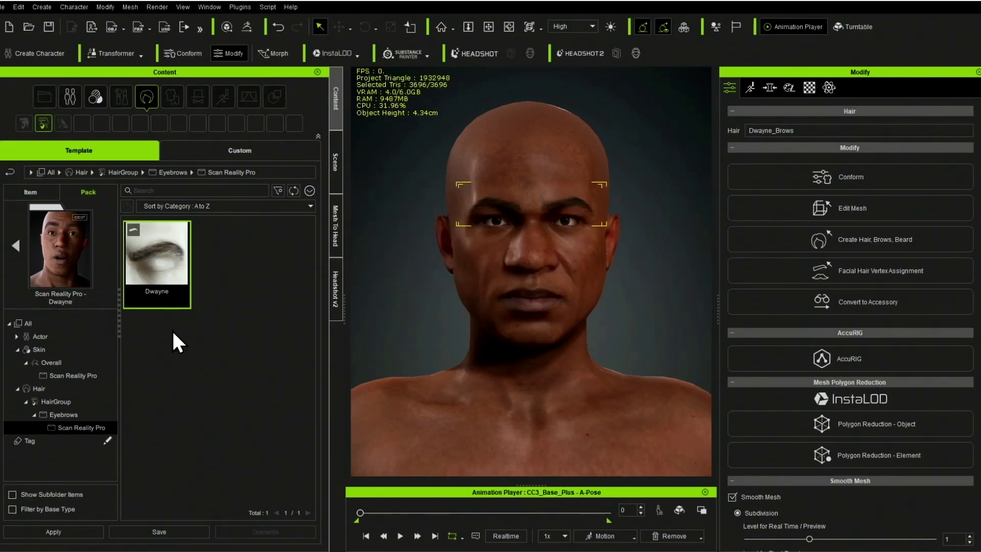
Apply the Dwayne expression wrinkles from Scan Reality Pro to the character.
left_click(30, 193)
left_click(70, 97)
left_click(255, 123)
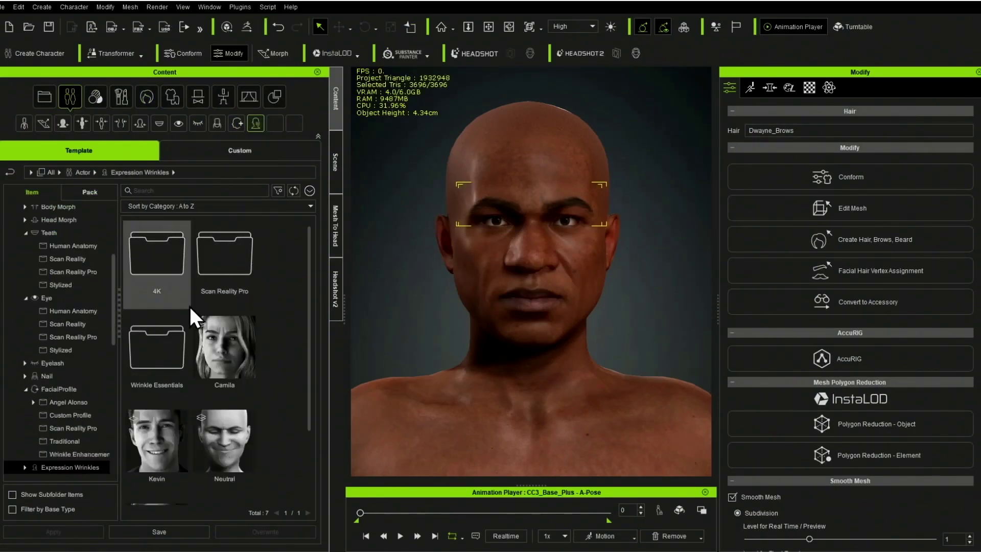
double_click(223, 266)
left_click_drag(164, 263, 408, 389)
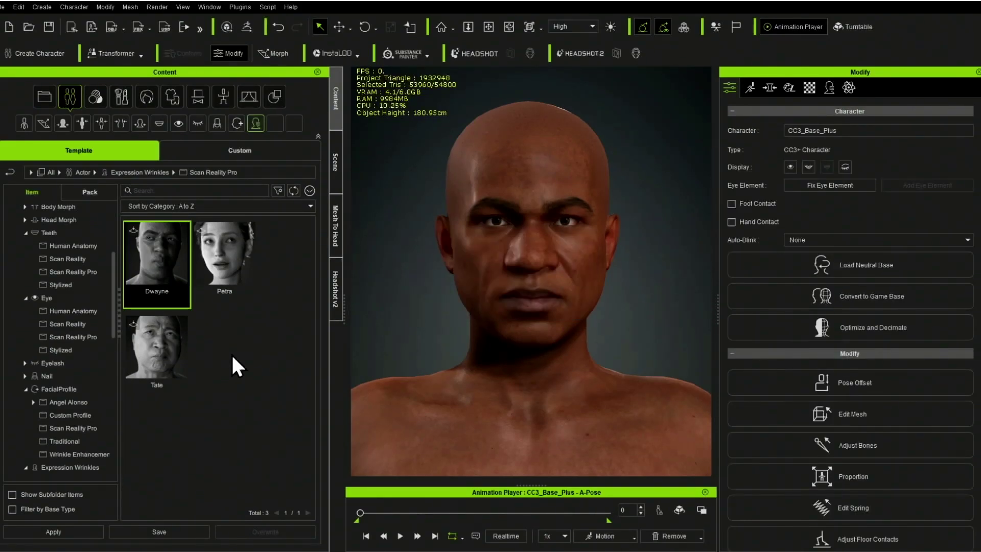
Thicken the neck with the Headshot Neck Width morph and look through the neck detail morphs.
left_click(769, 88)
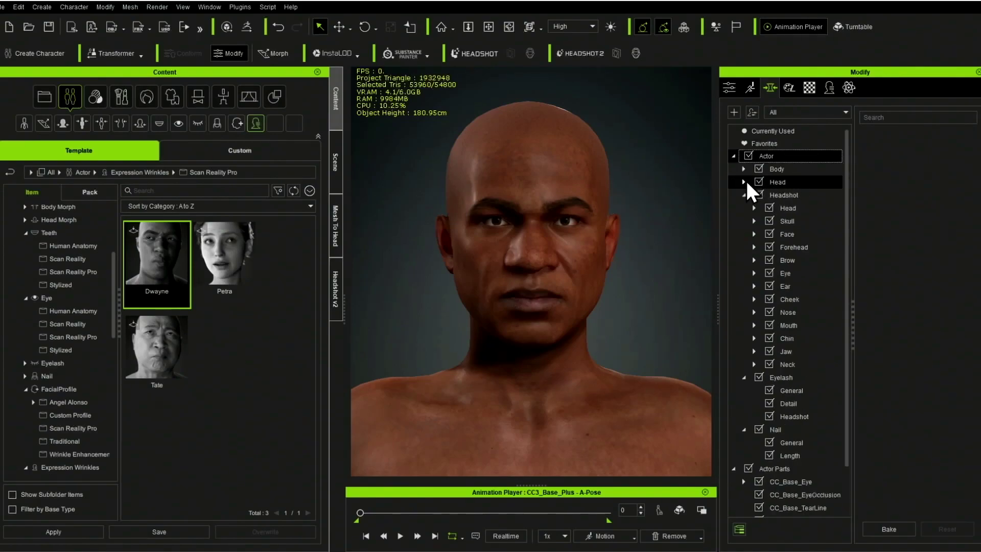
left_click(786, 364)
left_click(802, 377)
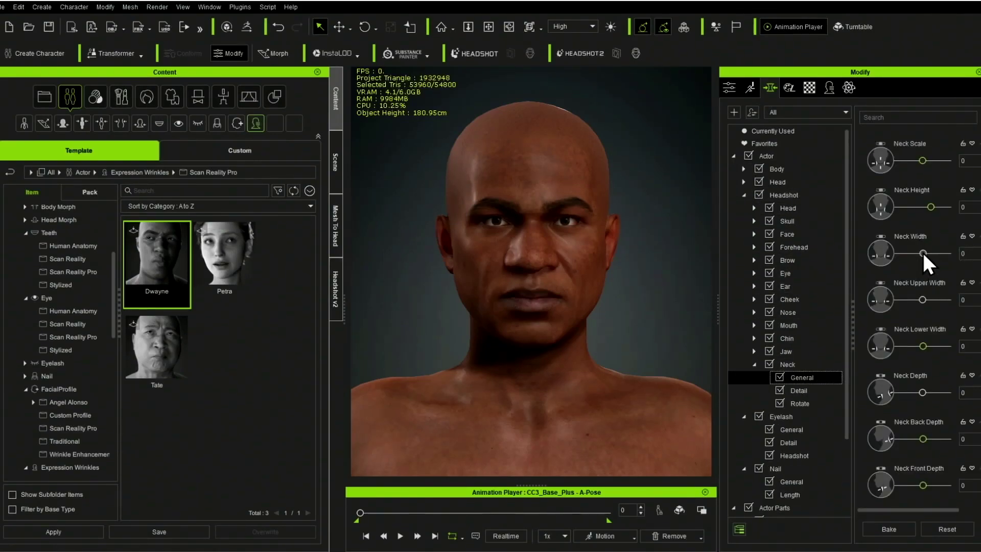
left_click_drag(922, 253, 944, 253)
left_click(798, 390)
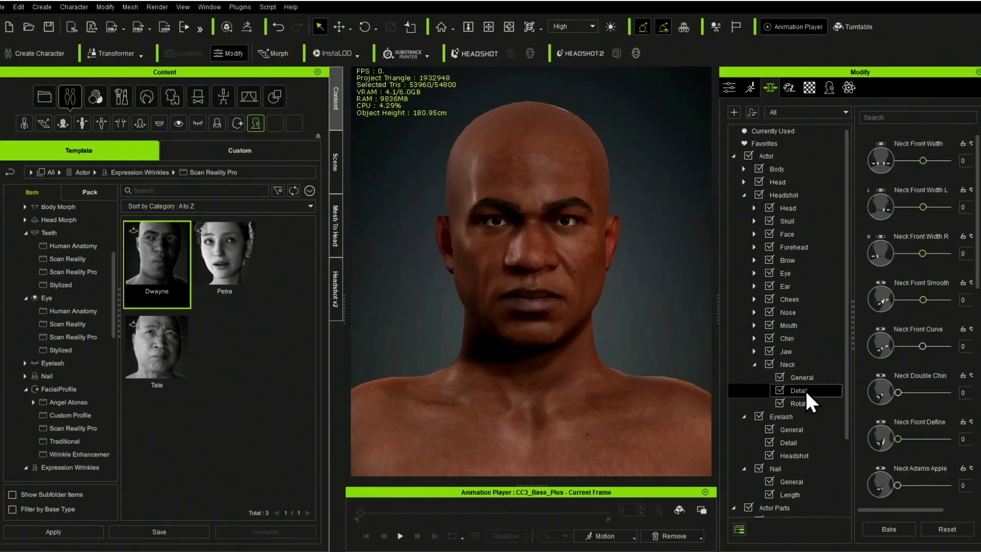
scroll(919, 342, "down", 10)
Frame the character's upper body and list the Full Body morphs.
left_click_drag(578, 307, 424, 306, "alt")
left_click_drag(587, 386, 618, 408, "alt")
scroll(624, 329, "down", 4)
left_click(744, 194)
left_click(744, 169)
left_click(802, 184)
Try Body Tone at 100 and a raised Body Muscular A morph on the body.
scroll(939, 225, "down", 6)
scroll(938, 222, "down", 6)
mouse_move(898, 330)
left_mouse_down()
mouse_move(930, 331)
mouse_move(894, 331)
left_mouse_up()
mouse_move(899, 422)
left_mouse_down()
mouse_move(944, 420)
mouse_move(896, 423)
left_mouse_up()
scroll(665, 344, "down", 4)
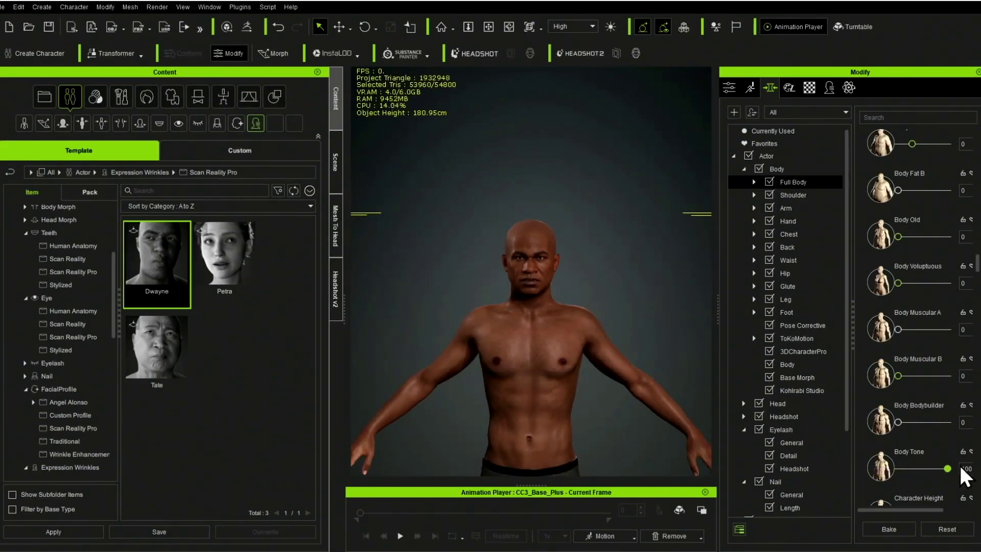
left_click_drag(917, 379, 896, 376)
left_click_drag(898, 330, 926, 331)
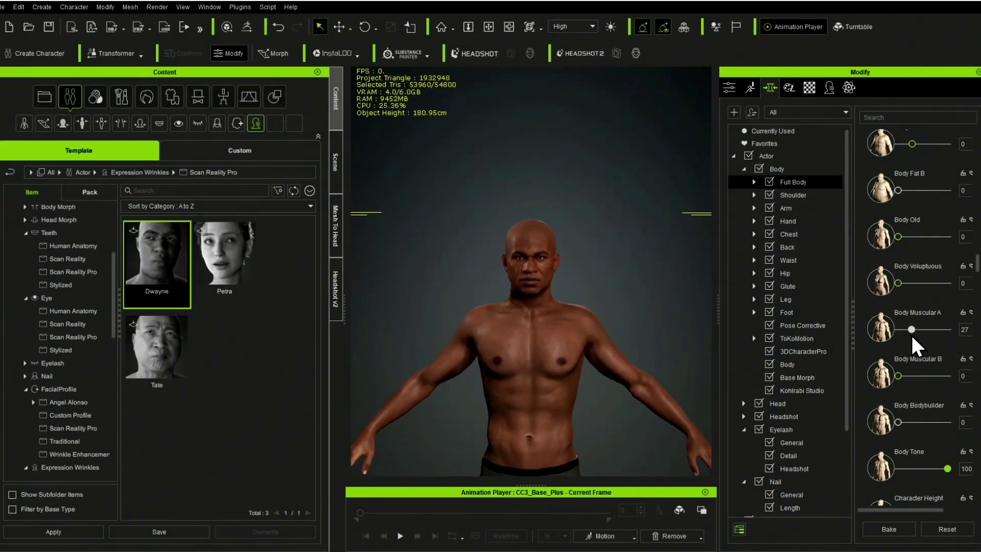
Try the Body HA Male Athletic morph and reset Body Tone and Body Muscular A to zero.
scroll(940, 409, "down", 10)
left_click_drag(899, 443, 940, 442)
scroll(931, 365, "up", 8)
left_click_drag(948, 234, 878, 281)
scroll(910, 245, "up", 4)
left_click_drag(926, 199, 878, 203)
Reset the Body HA Male Athletic morph to zero and set Body HA Male Hercules to 4.
scroll(917, 358, "down", 11)
scroll(919, 387, "down", 1)
left_click_drag(940, 443, 871, 443)
left_click_drag(898, 489, 901, 489)
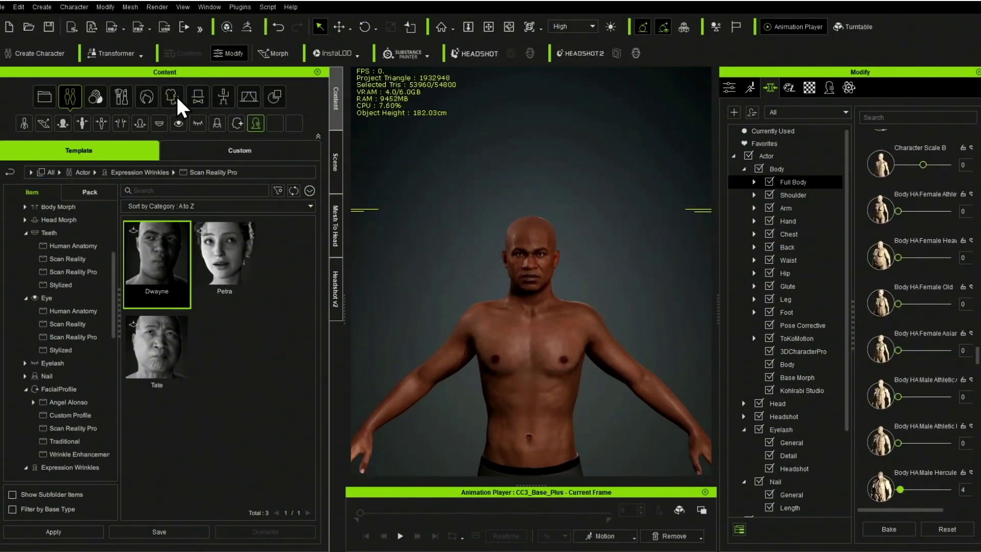
Apply the Curly Ponytail hairstyle from the Curly Ponytail Hair pack to the character.
left_click(176, 98)
left_click(88, 193)
scroll(283, 287, "down", 3)
scroll(282, 285, "down", 8)
left_click_drag(309, 251, 308, 289)
double_click(229, 332)
double_click(153, 260)
left_click_drag(154, 258, 546, 389)
Play the Functional Inspection wrinkle check on the character and pause it on the wide-open mouth expression around frame 1766.
left_click(634, 537)
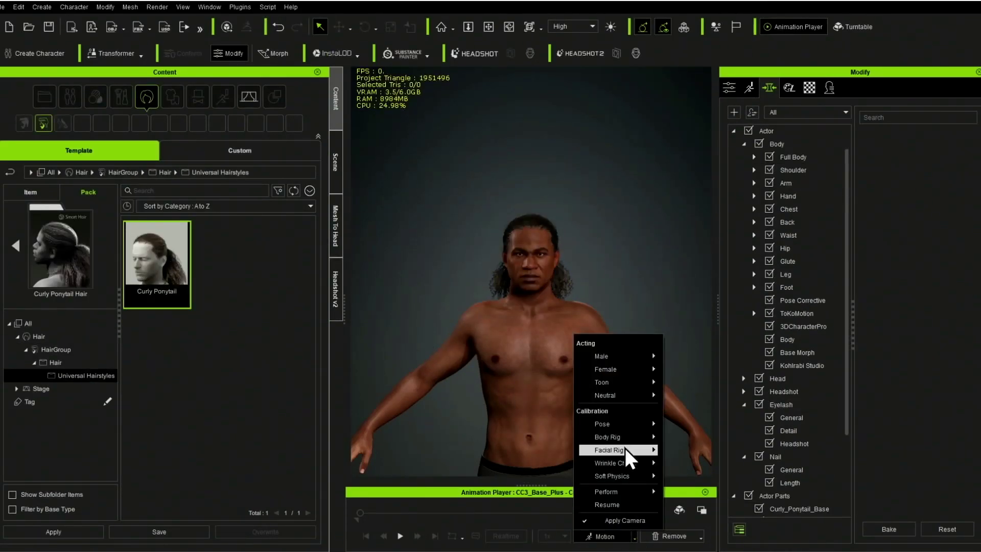
mouse_move(629, 463)
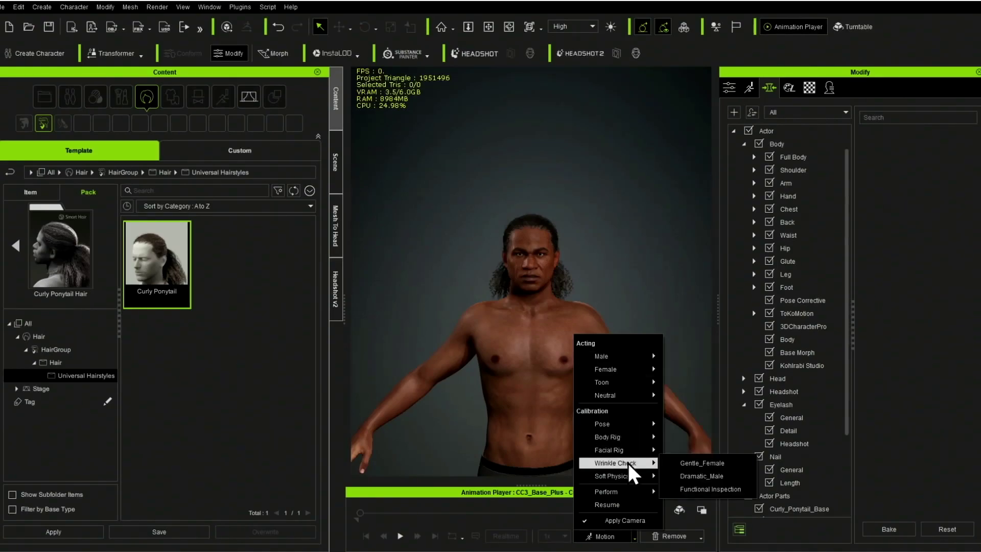
left_click(699, 488)
left_click(400, 535)
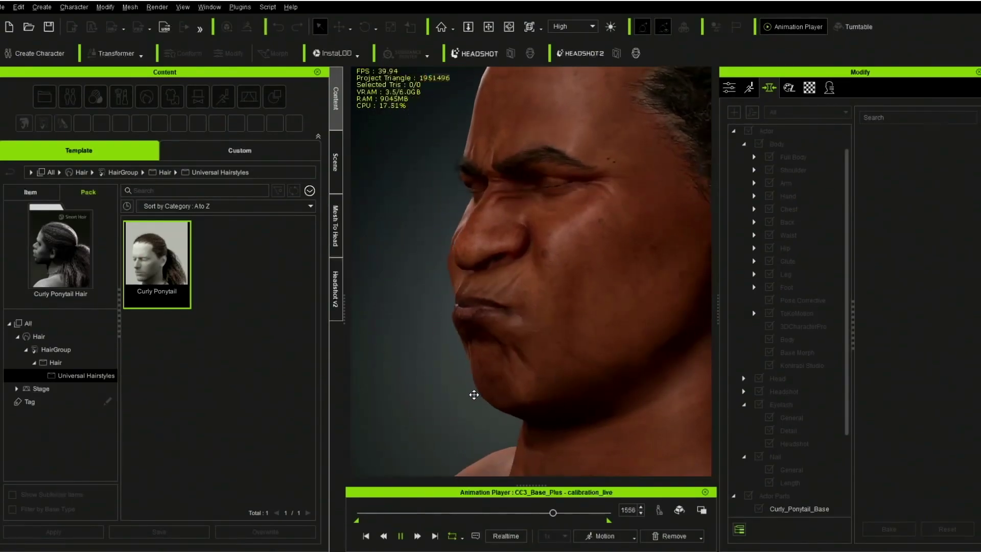
left_click(400, 536)
left_click_drag(600, 512, 579, 513)
In the CC_Base_Teeth Headshot morphs, raise Teeth Upper Height and set Teeth Scale Width to 46.
scroll(801, 416, "down", 3)
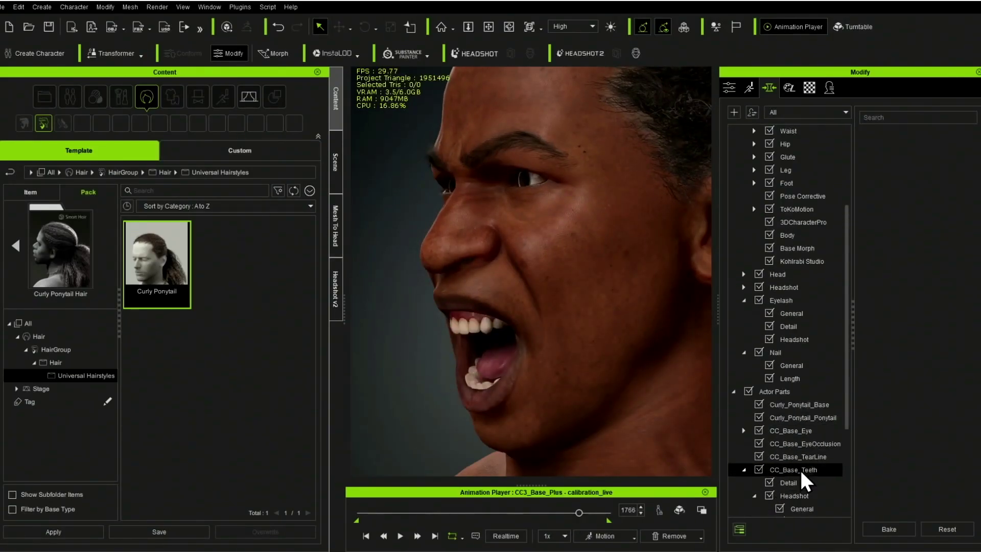
scroll(800, 463, "down", 3)
left_click(797, 379)
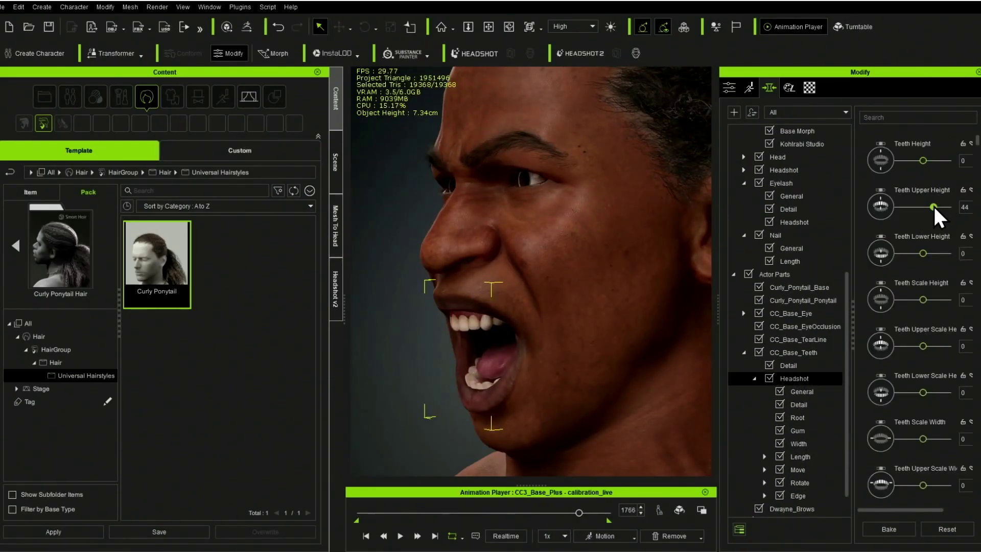
scroll(926, 364, "down", 3)
scroll(914, 354, "down", 10)
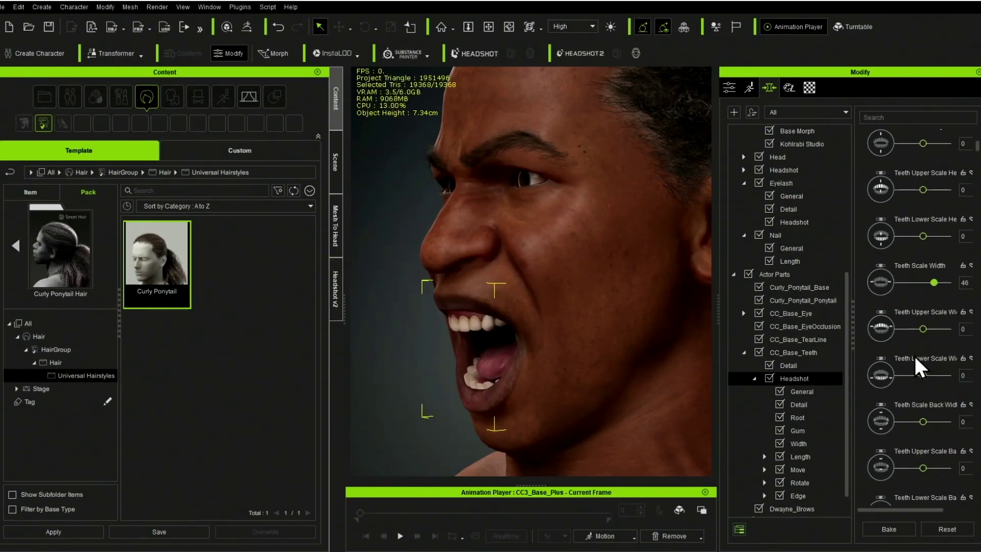
Set Teeth Depth to -42 and play the calibration animation briefly to check the teeth.
scroll(913, 354, "down", 4)
left_click_drag(923, 440, 909, 439)
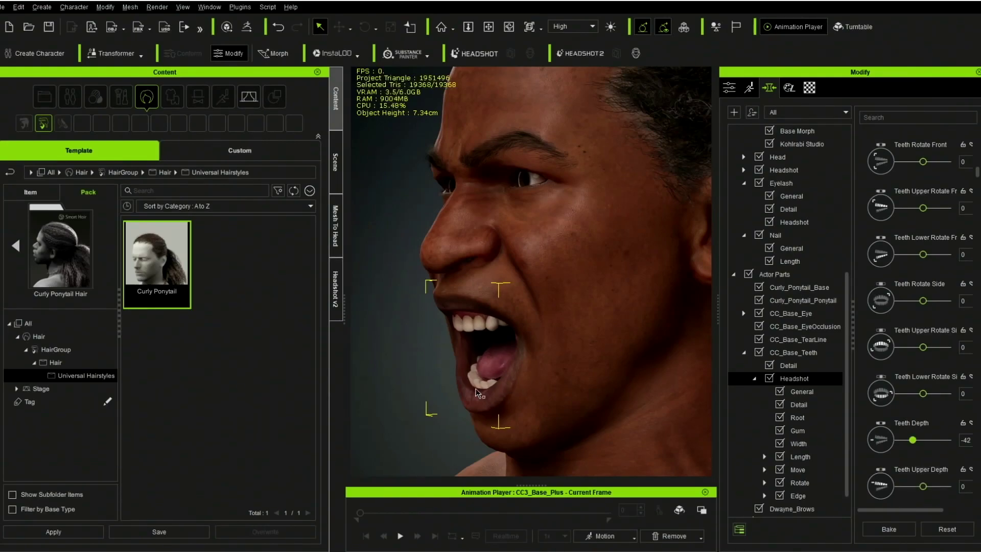
right_click_drag(485, 388, 348, 516)
left_click(399, 536)
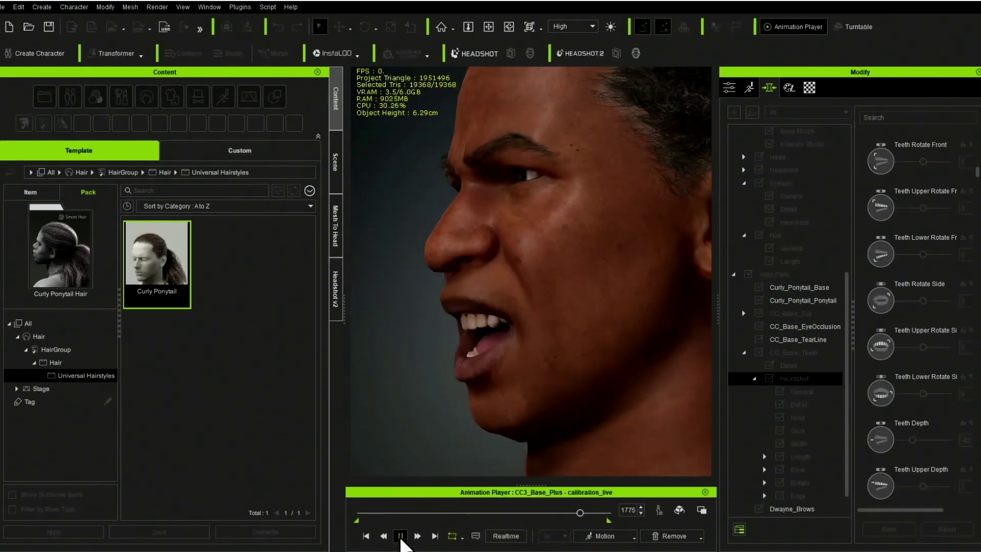
left_click(400, 535)
Set Teeth Depth to -20 and inspect the teeth in the open-mouth pose at frame 1031.
left_click_drag(581, 513, 490, 520)
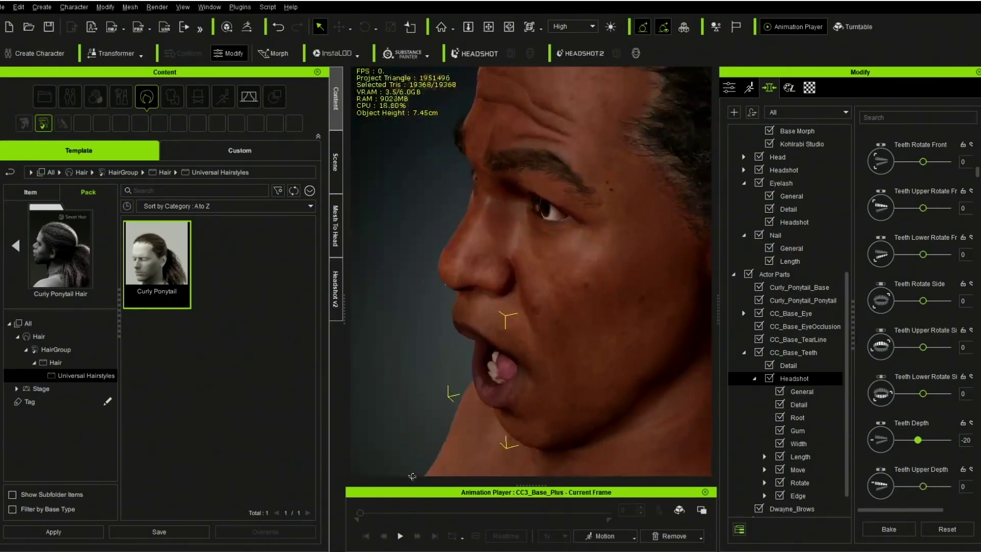
scroll(905, 300, "up", 5)
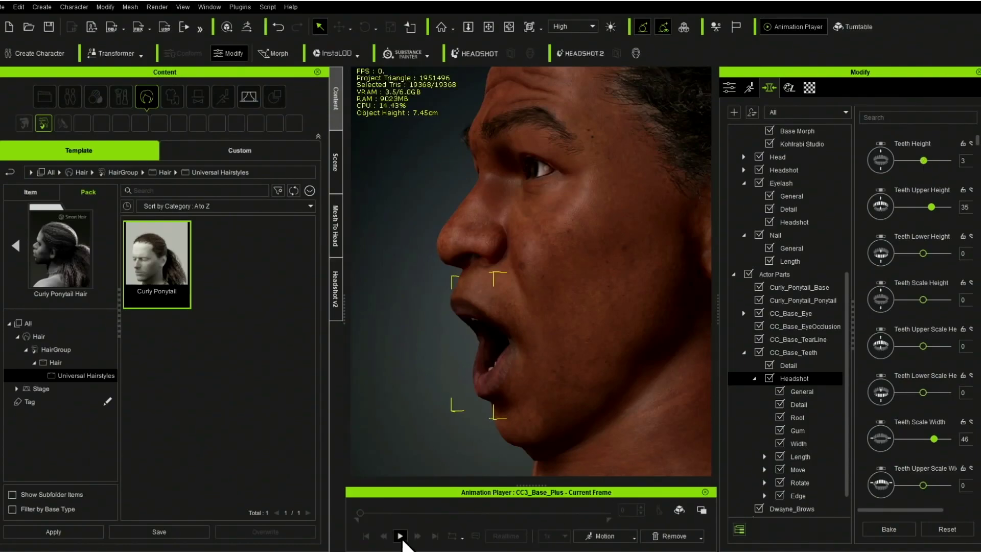
left_click(400, 536)
left_click_drag(476, 509, 488, 511)
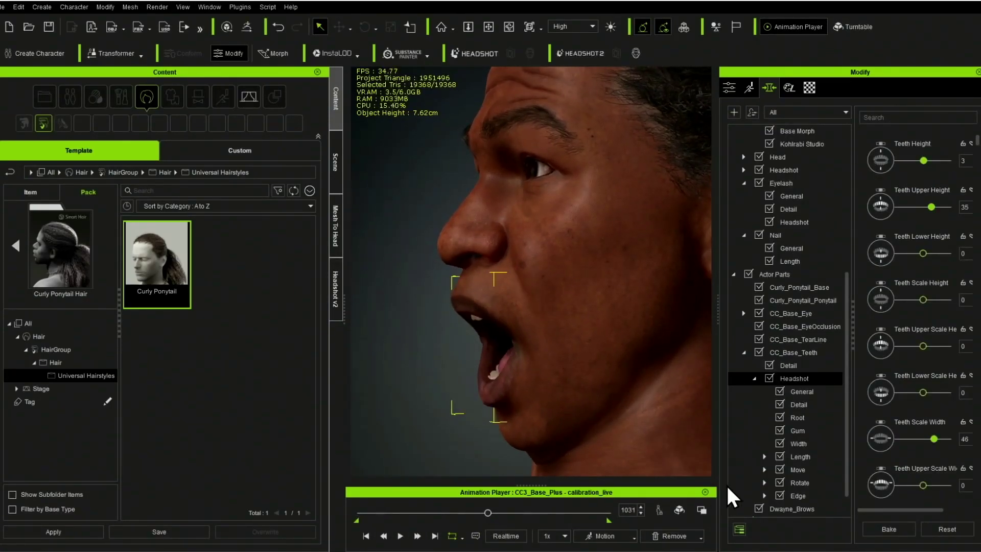
Filter the teeth morphs by "depth" and set Teeth Upper Depth to 8 and Teeth Lower Depth to -38.
scroll(937, 363, "down", 5)
left_click(913, 117)
type("depth")
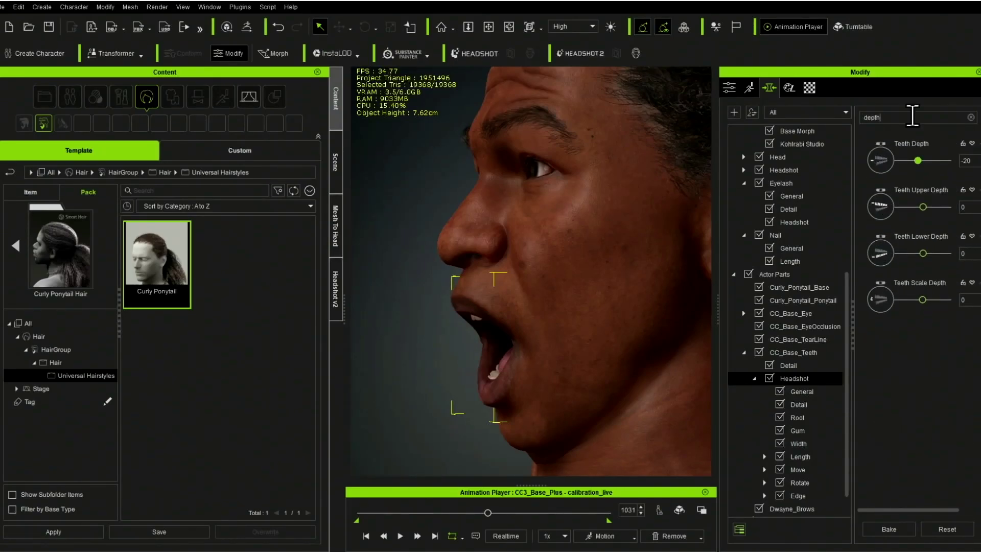
left_click_drag(918, 249, 915, 250)
left_click_drag(922, 207, 923, 207)
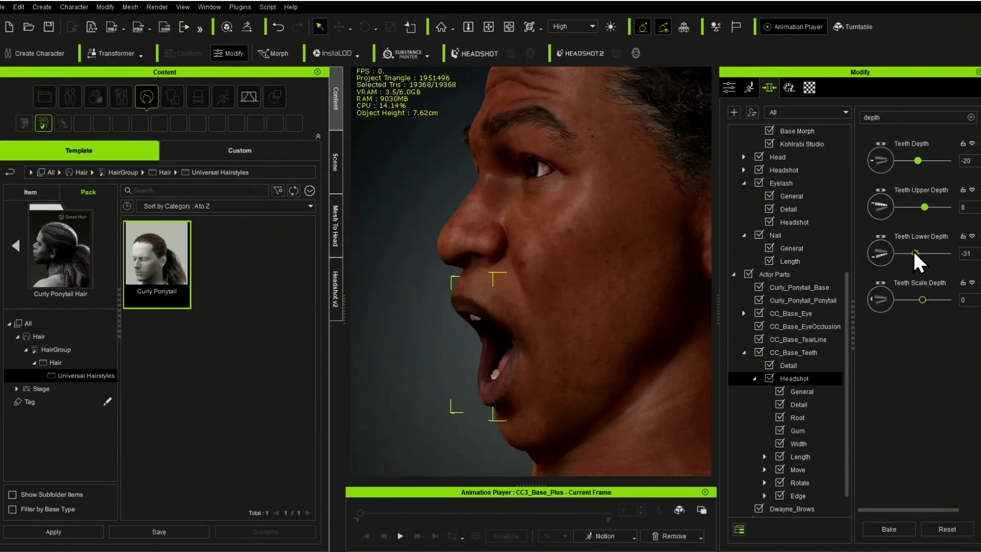
Play the calibration animation and examine the face and eyes up close around frames 1848 and 1171.
left_click(400, 535)
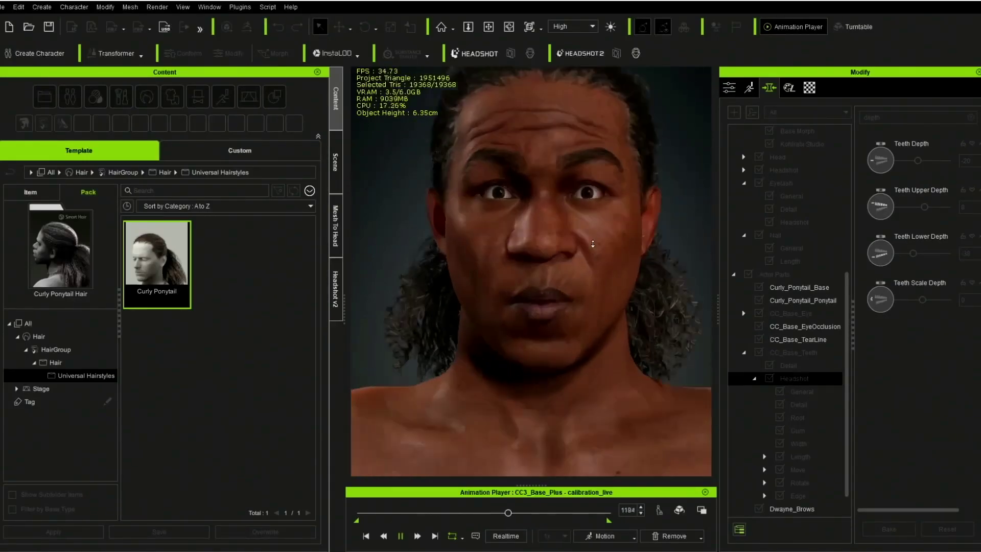
left_click(591, 513)
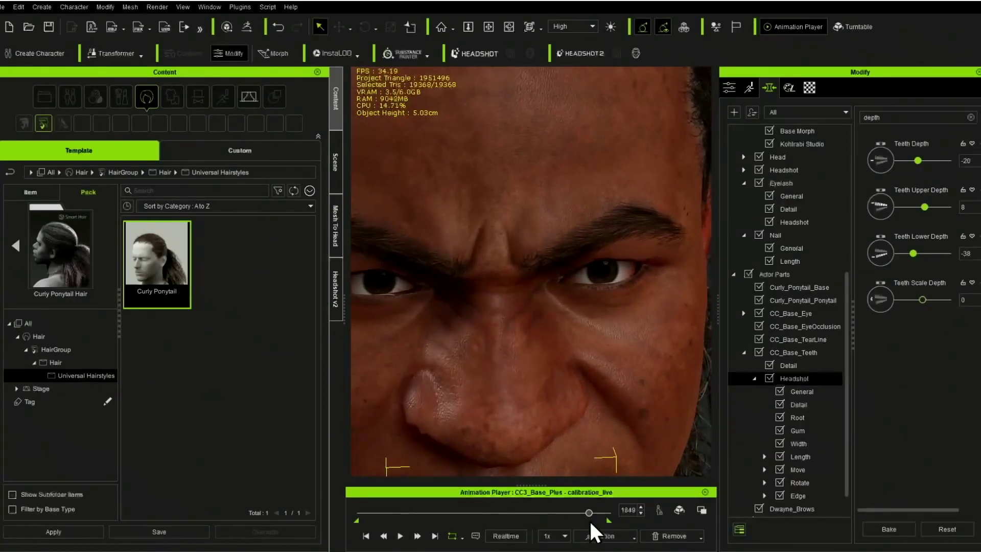
left_click_drag(590, 513, 505, 513)
scroll(532, 395, "up", 2)
mouse_move(533, 395)
right_mouse_down()
mouse_move(531, 357)
mouse_move(534, 403)
right_mouse_up()
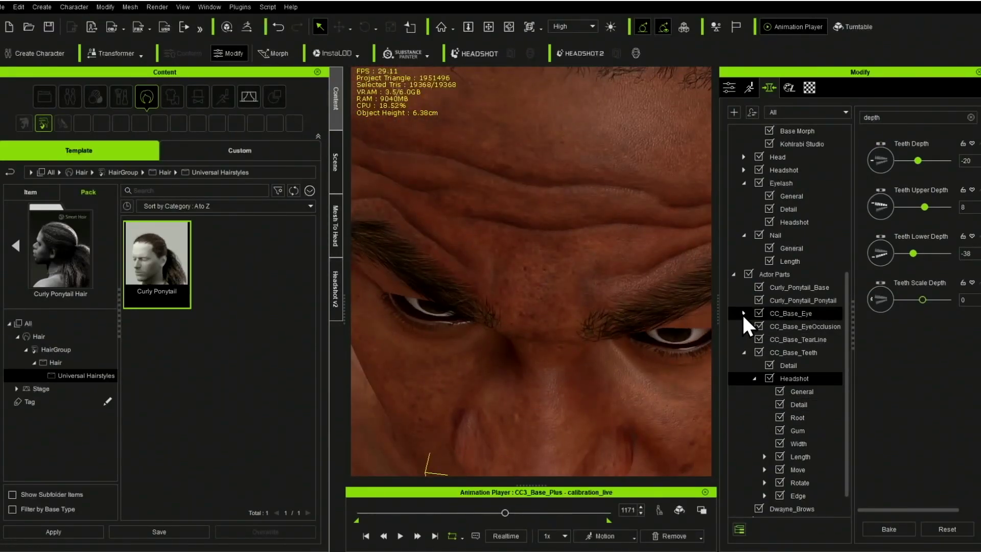
Show all Headshot Eyeball morphs without the search filter and raise Eyeball Depth to about 41.
left_click(743, 169)
left_click(754, 248)
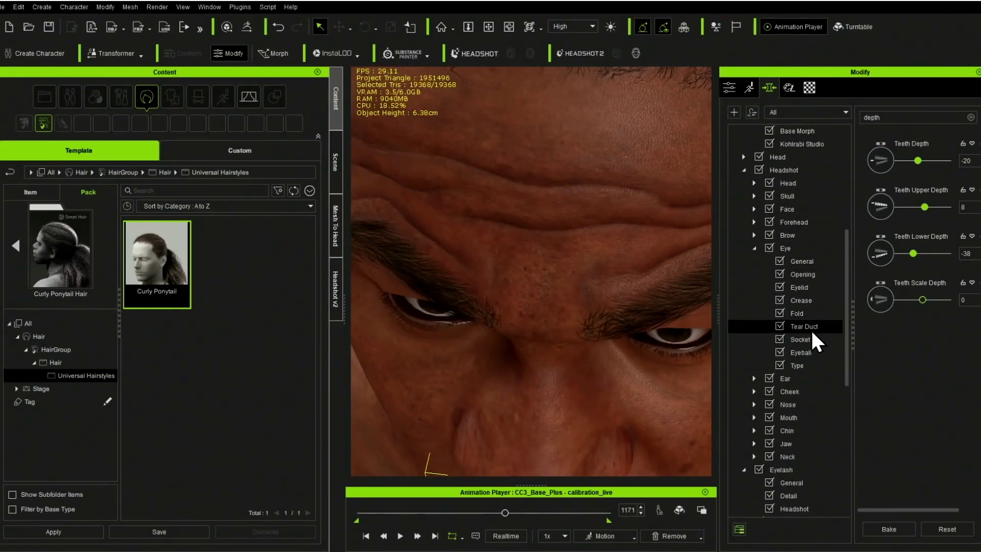
left_click(801, 353)
left_click(970, 117)
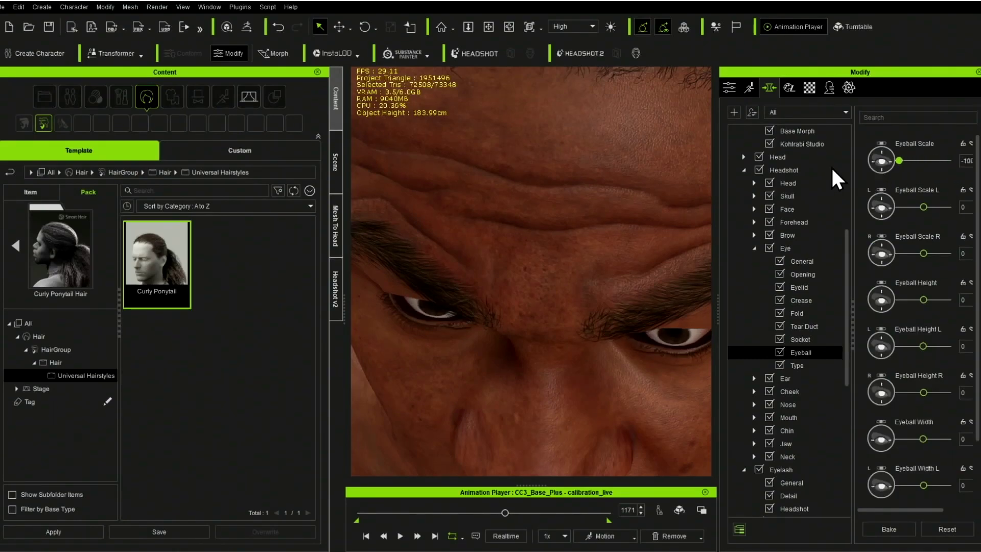
scroll(918, 198, "down", 3)
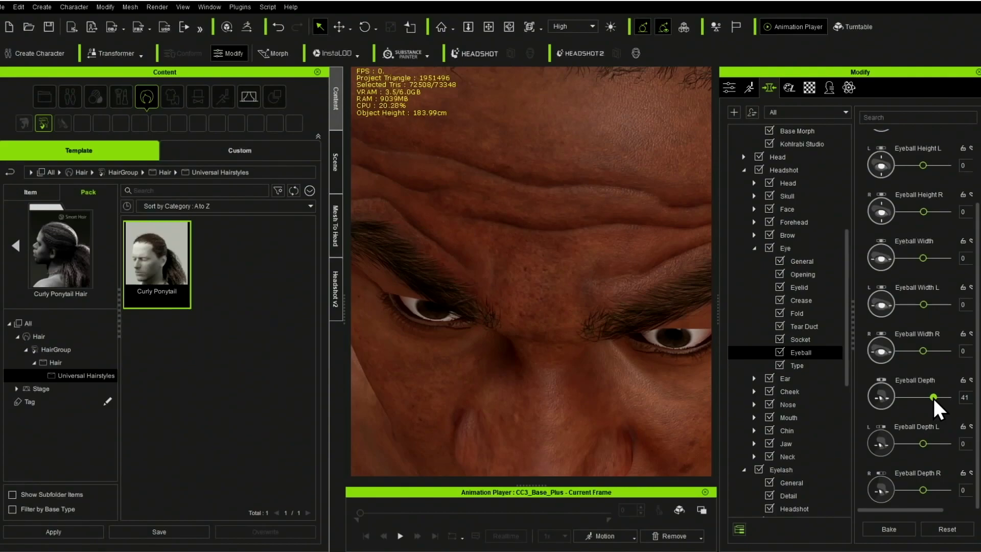
scroll(605, 402, "down", 3)
right_click_drag(605, 402, 478, 401)
In the Headshot Eyelid morphs, set Eyelid Rim Depth to 100 and Eyelid Rim Upper Depth to 7.
left_click(810, 273)
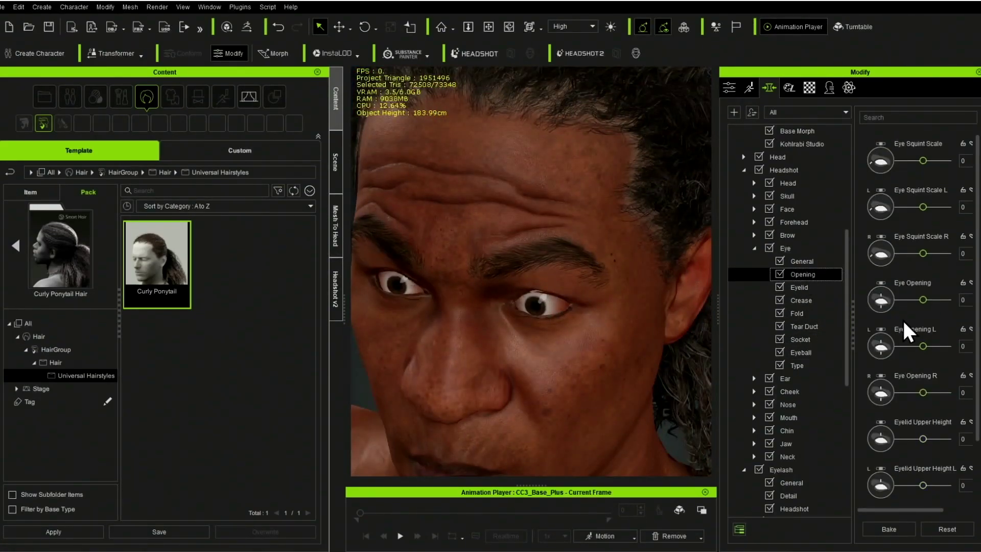
scroll(939, 342, "up", 1)
left_click(807, 285)
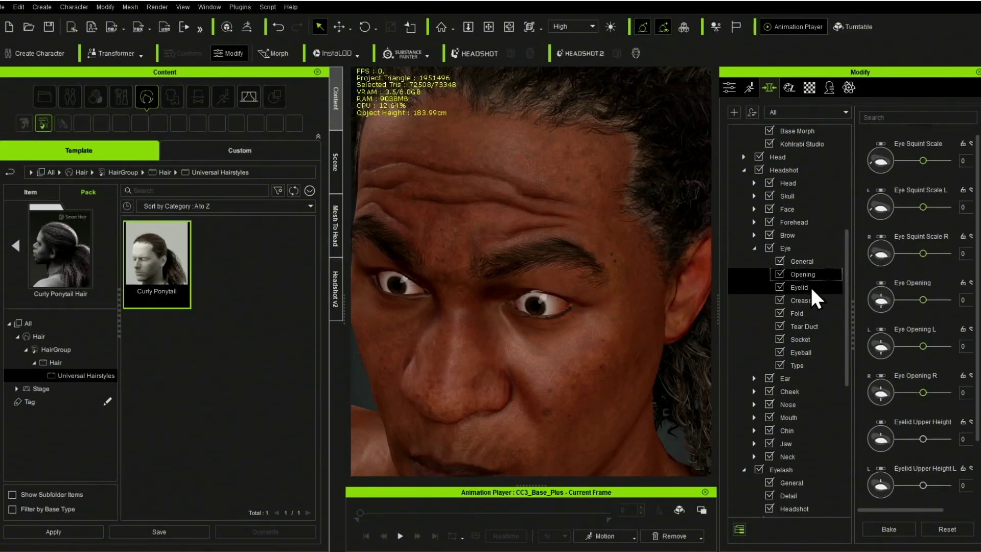
scroll(940, 274, "down", 10)
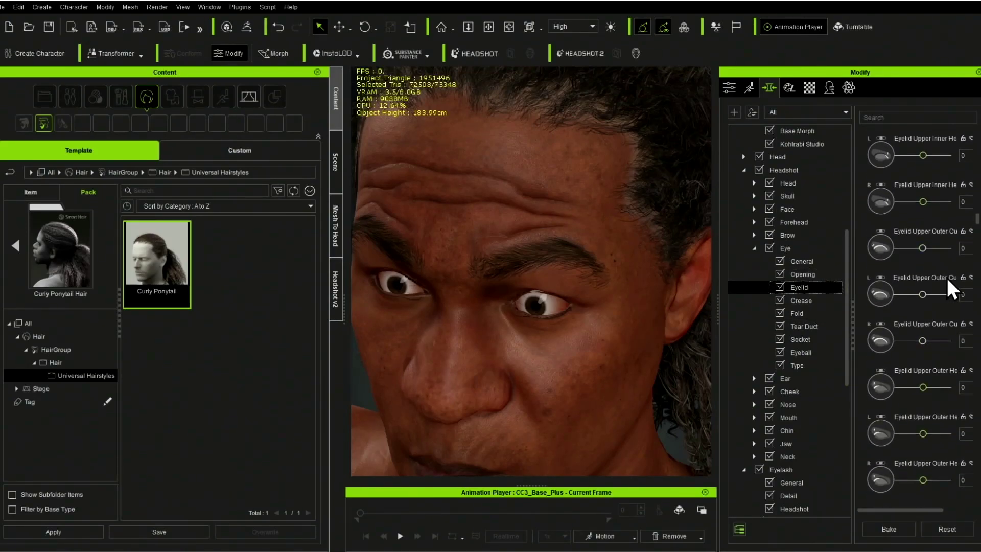
scroll(940, 276, "down", 8)
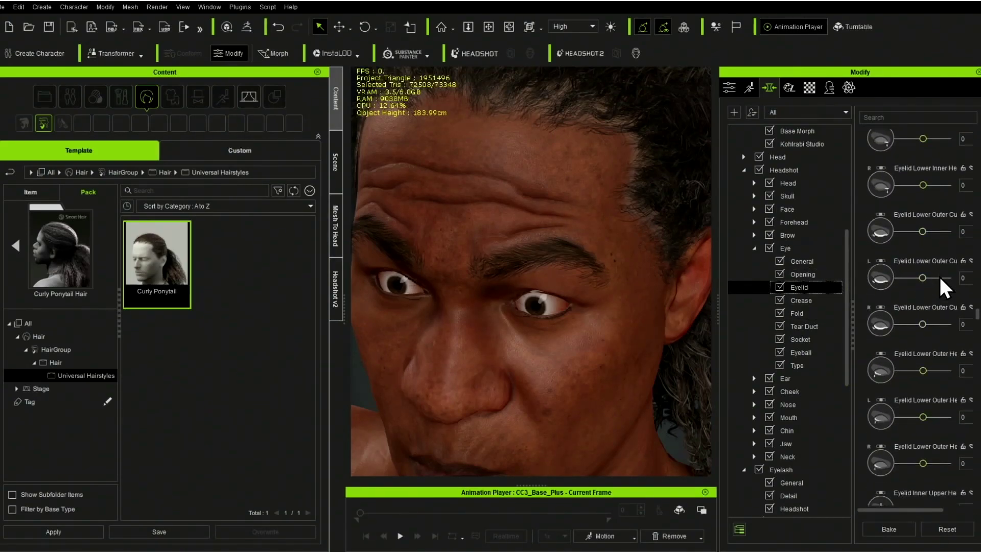
scroll(928, 316, "down", 5)
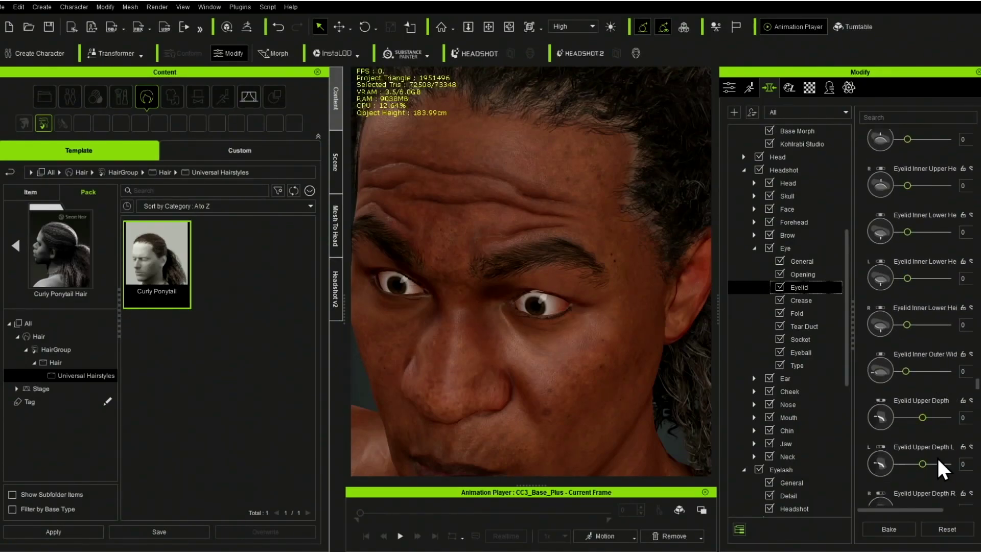
scroll(919, 365, "down", 6)
left_click_drag(914, 435, 871, 435)
scroll(940, 459, "down", 3)
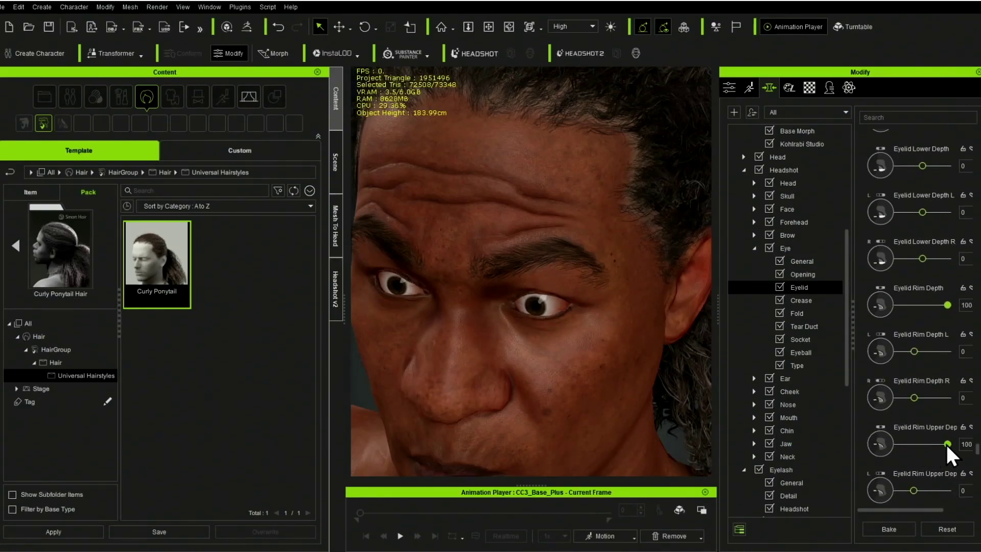
scroll(927, 472, "down", 4)
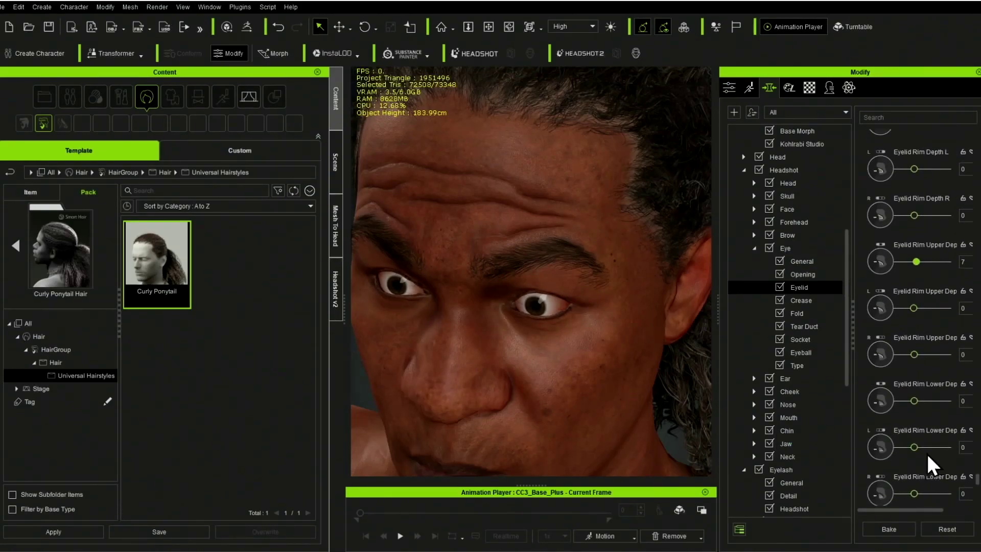
Filter the eyelid morphs by "depth", set Eyelid Rim Lower Depth to 19 and adjust Eyelid Inner Depth.
left_click(919, 401)
type("depth")
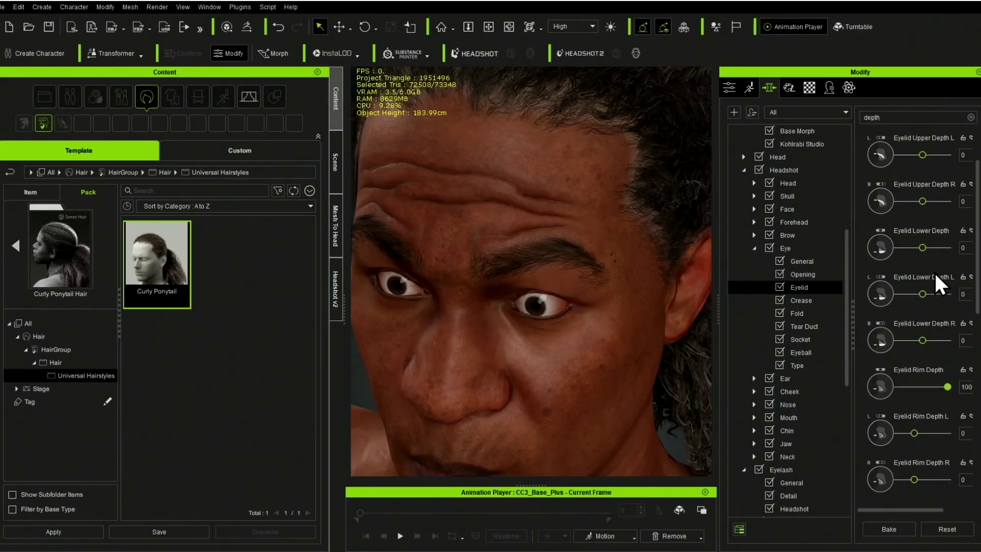
scroll(931, 315, "down", 8)
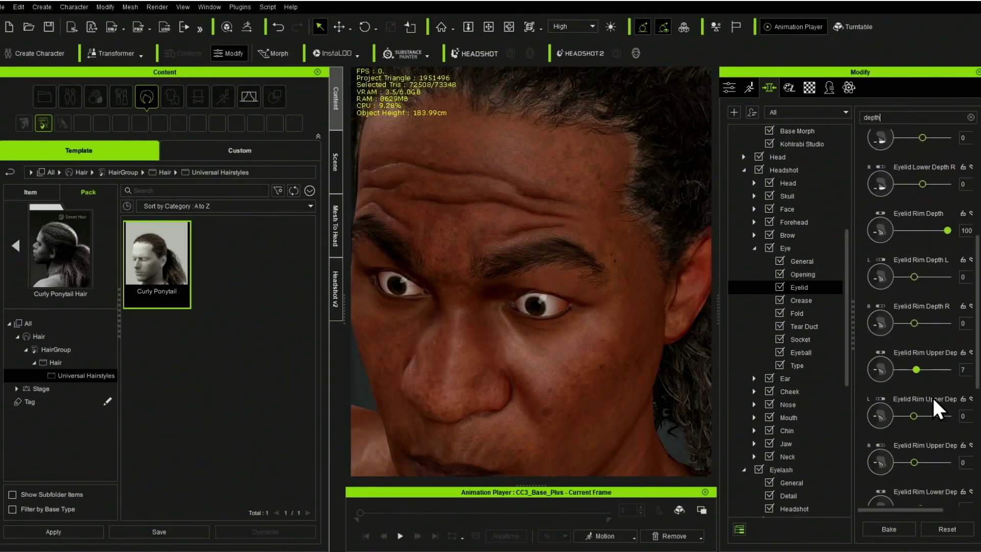
scroll(932, 320, "down", 3)
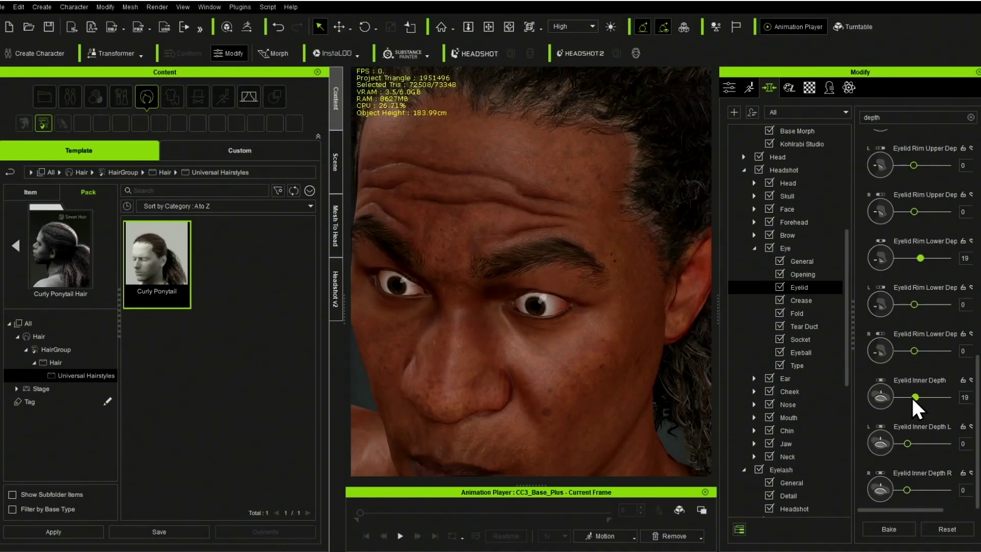
left_click_drag(909, 396, 897, 396)
Filter the Headshot Eye morphs by "inner" and try Eye Inner Corner Tight at 68.
left_click(803, 274)
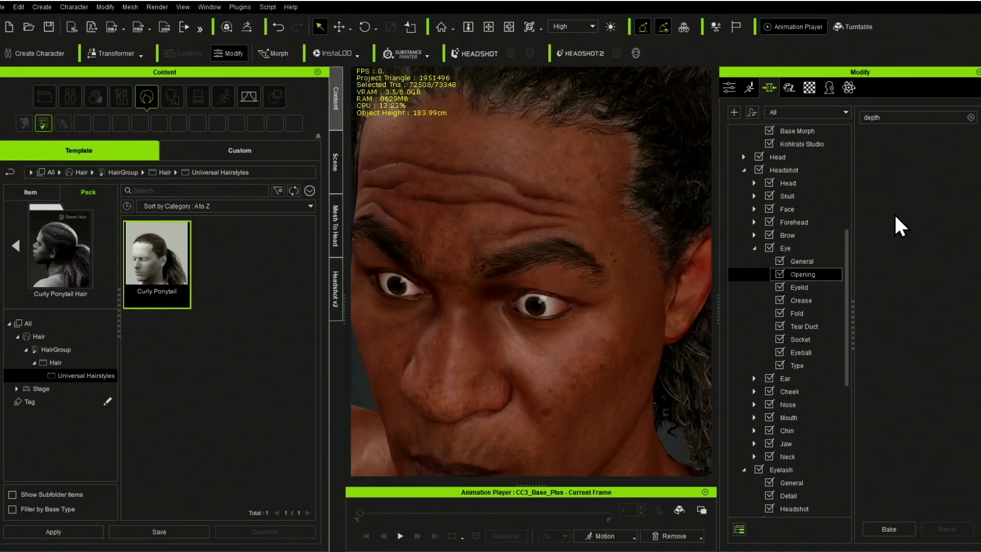
type("inner")
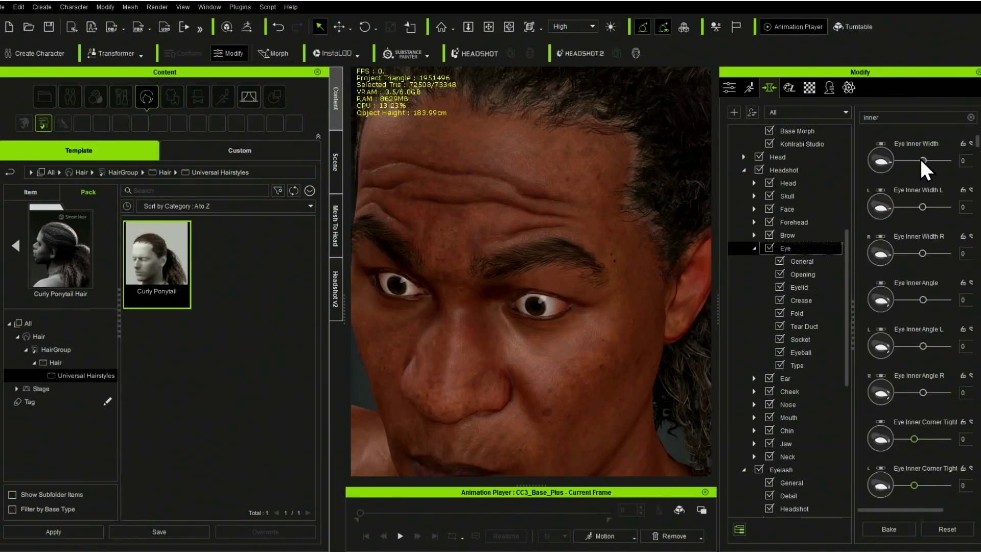
scroll(945, 358, "down", 2)
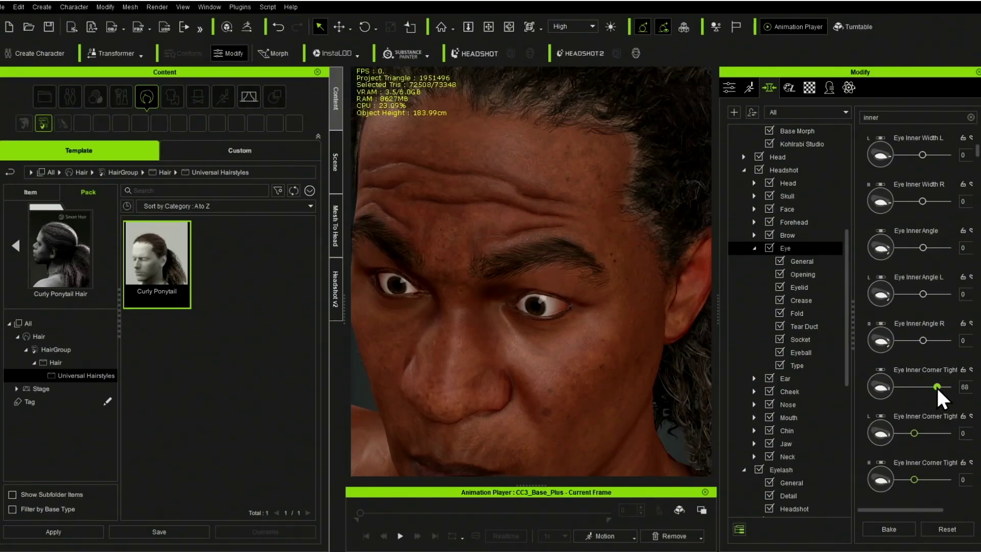
scroll(934, 351, "down", 10)
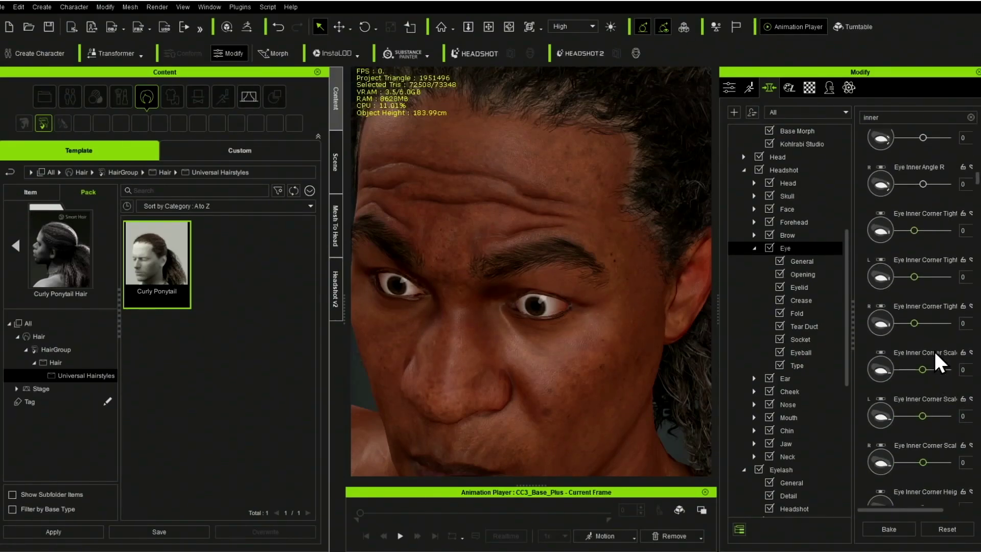
Adjust the Eye Inner Corner Width, then set Eye Inner Depth to 3 and Eye Inner Corner Depth to -94.
scroll(934, 351, "down", 1)
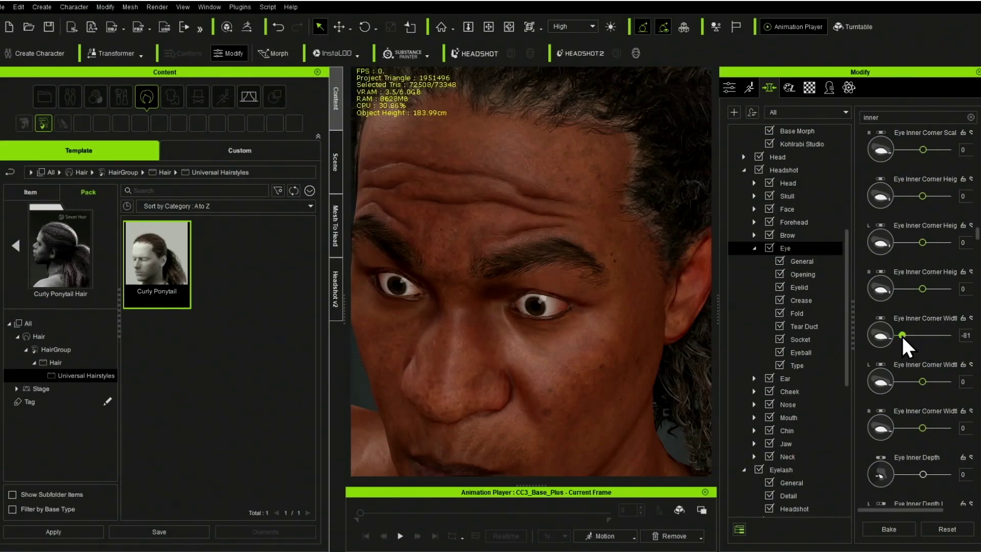
left_click_drag(902, 336, 911, 335)
scroll(928, 387, "down", 2)
left_click_drag(923, 422, 924, 420)
scroll(925, 429, "down", 6)
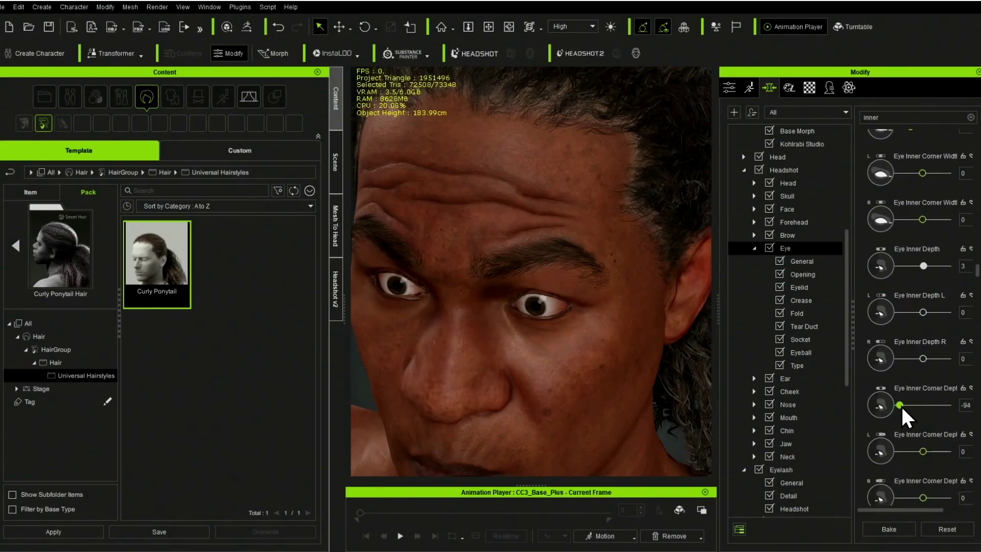
middle_click_drag(516, 424, 538, 335)
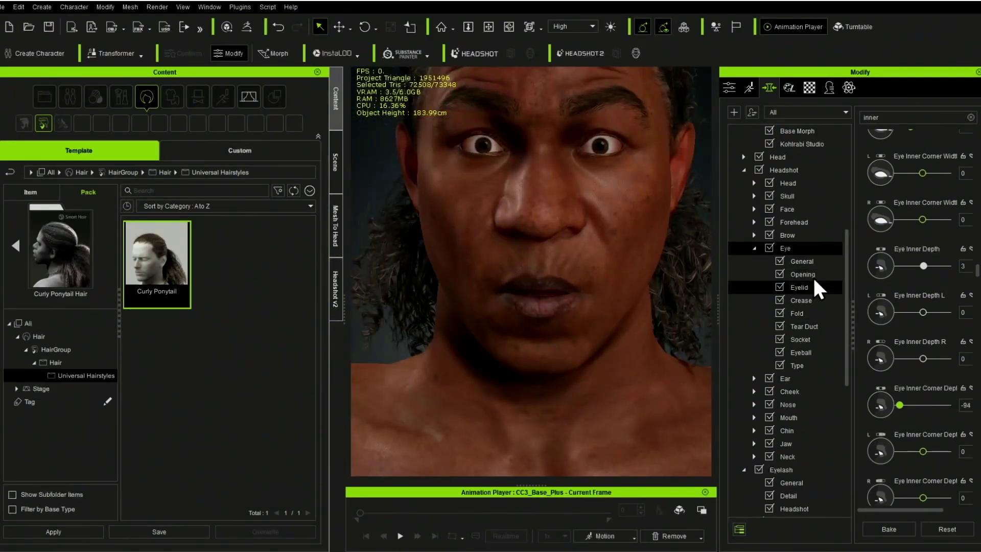
Show all Headshot Eyeball morphs without the search filter and set Eyeball Depth to 36.
left_click(803, 352)
left_click(970, 117)
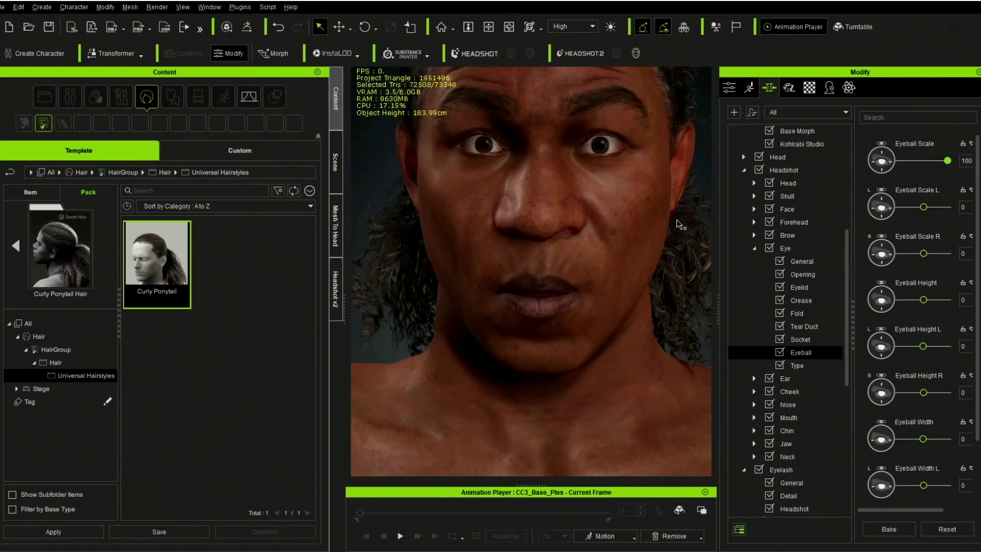
middle_click_drag(676, 234, 690, 312)
scroll(933, 433, "down", 3)
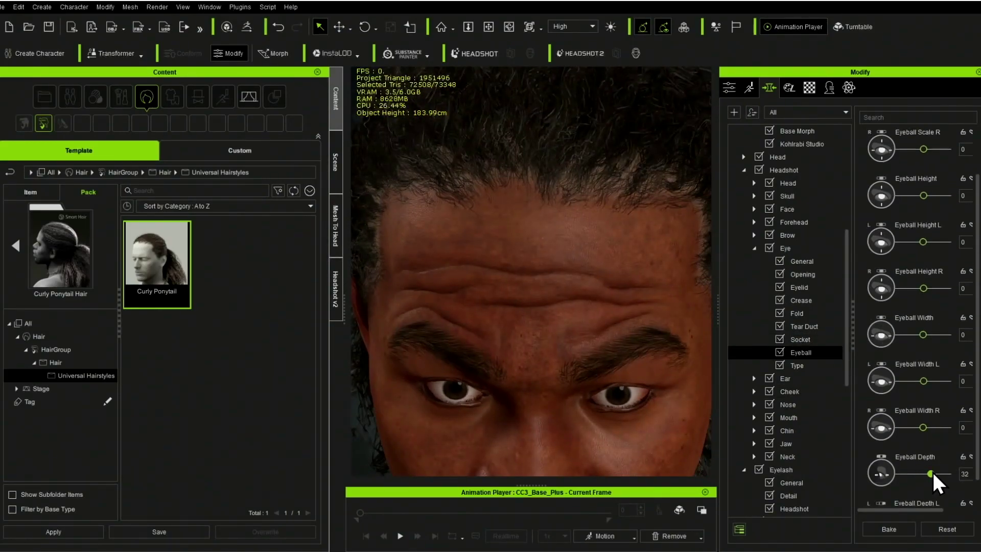
left_click_drag(932, 472, 931, 472)
scroll(583, 415, "down", 4)
middle_click_drag(582, 415, 587, 342)
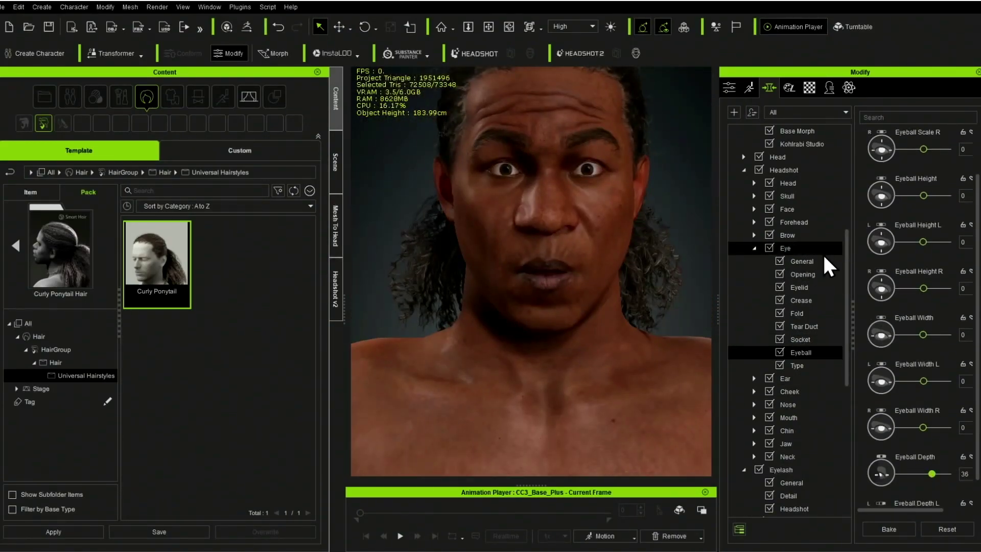
left_click(807, 260)
scroll(931, 320, "down", 5)
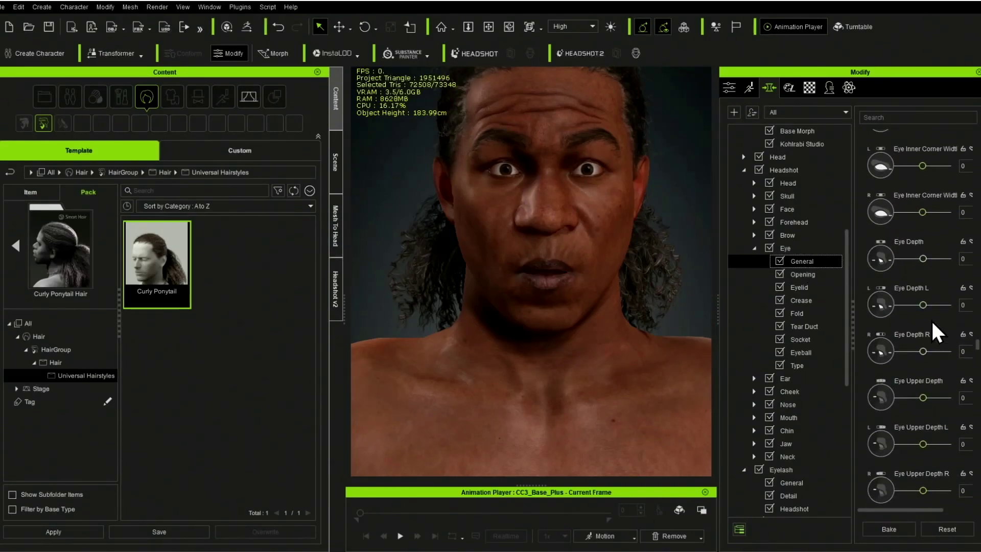
scroll(931, 320, "down", 2)
left_click(636, 52)
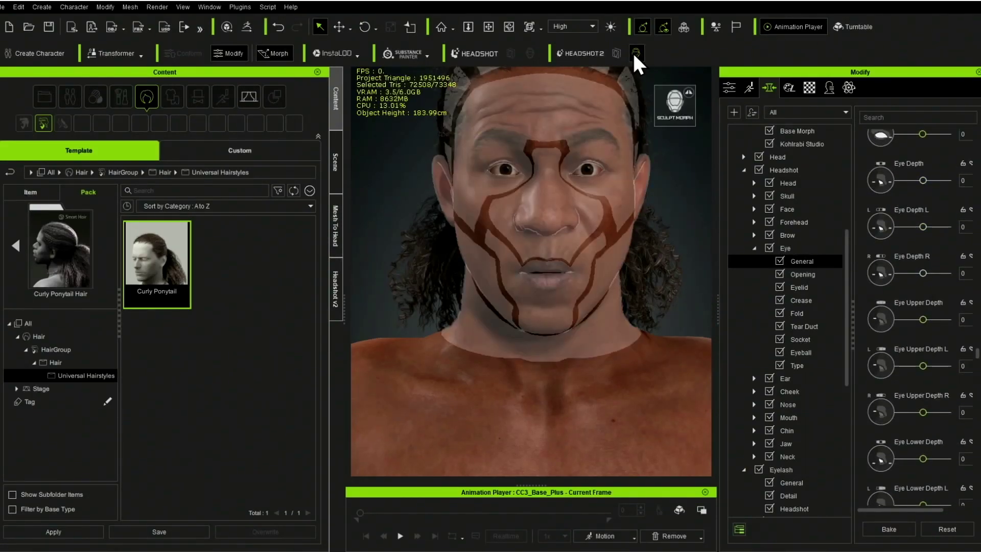
left_click(335, 288)
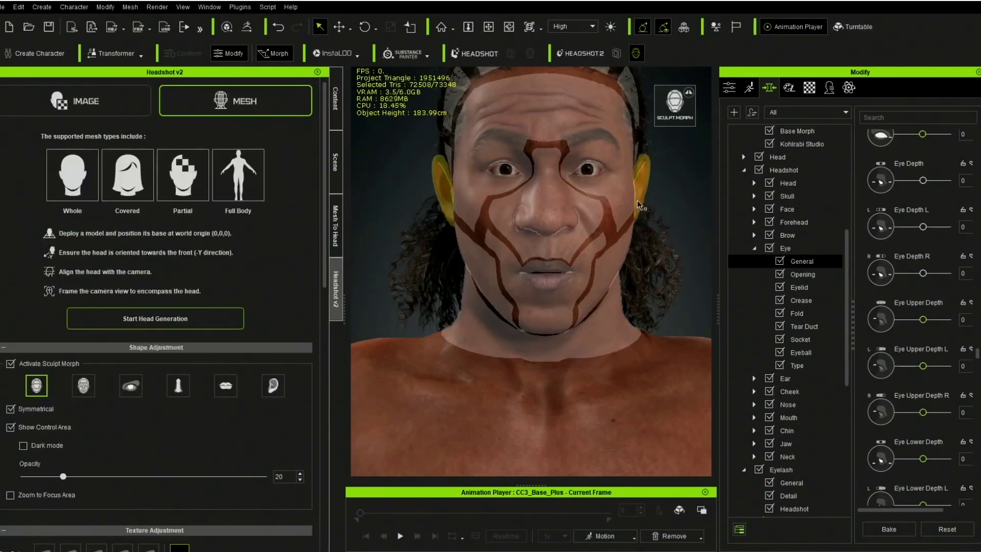
left_click(690, 92)
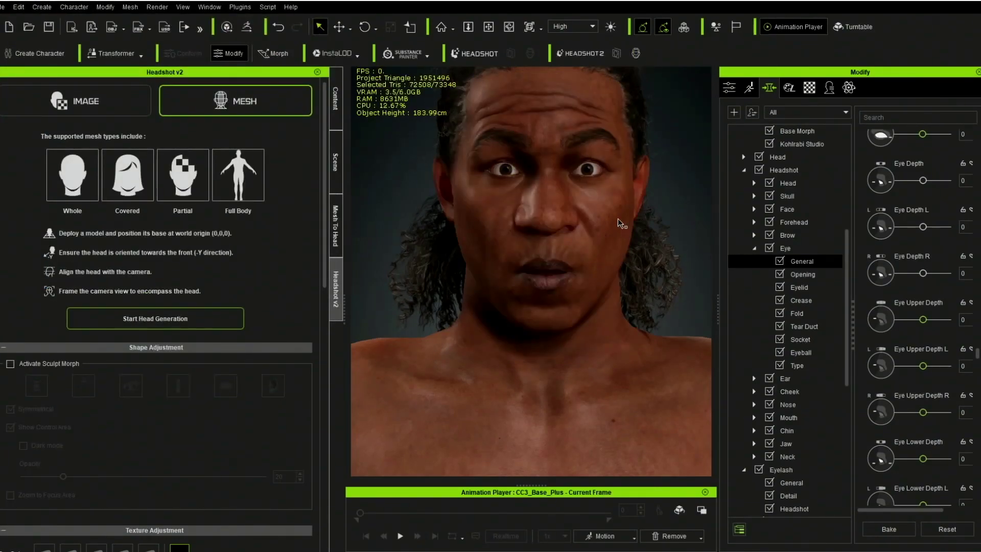
Open the Headshot morphs of the CC_Base_Eye part and set Eyeball Iris Scale to about 48.
scroll(615, 217, "up", 3)
right_click_drag(615, 216, 586, 324)
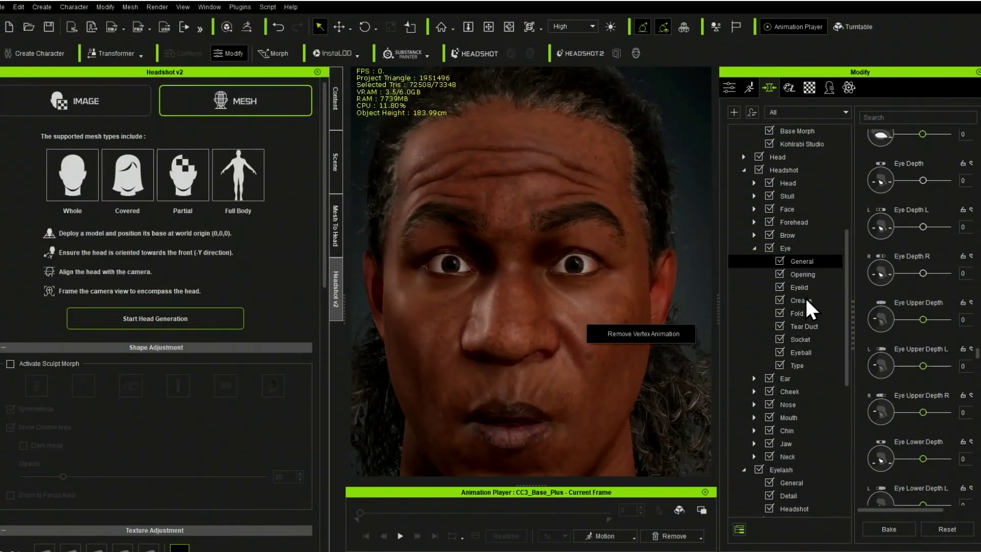
left_click(805, 416)
scroll(805, 416, "down", 3)
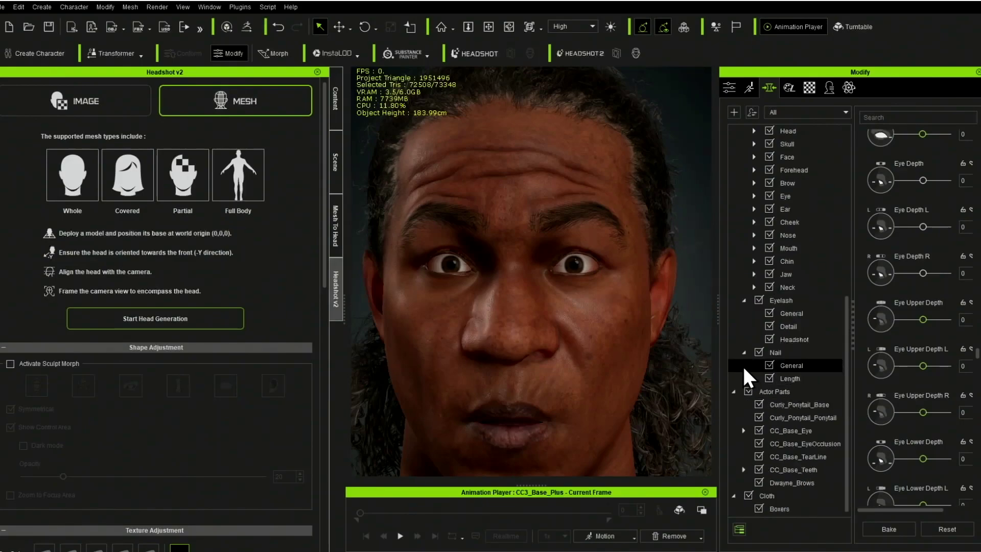
left_click(744, 431)
left_click(793, 443)
left_click_drag(919, 160, 931, 159)
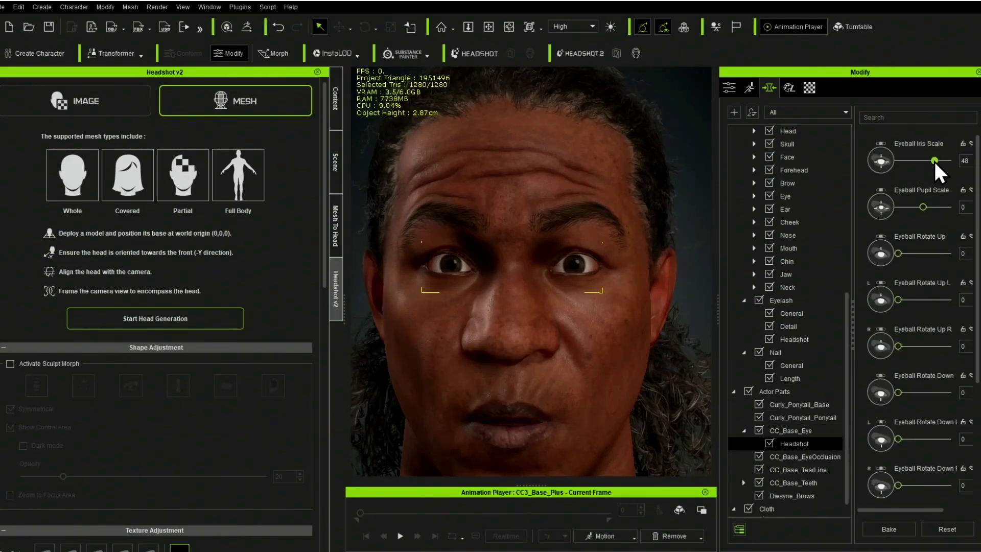
scroll(918, 330, "down", 5)
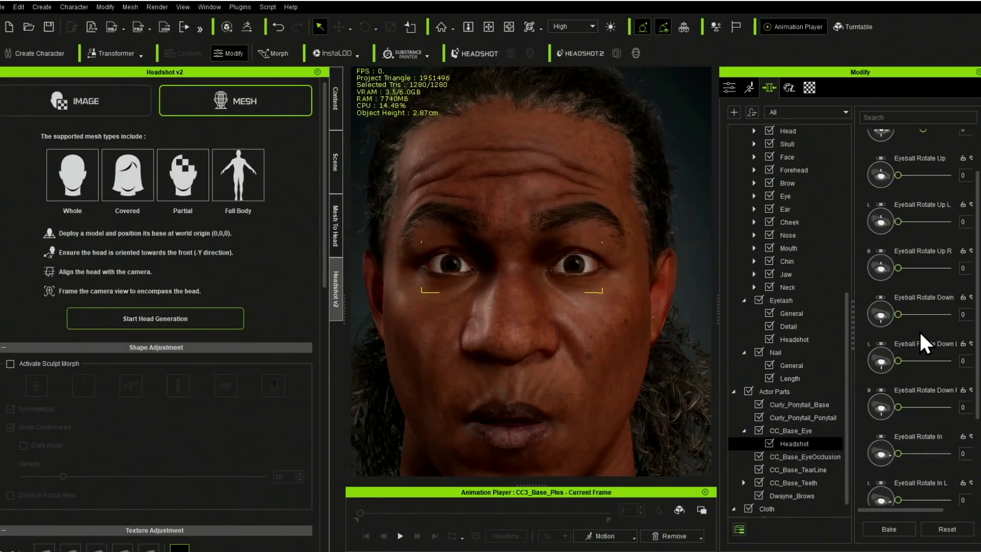
Test the face by playing the calibration_live motion and the male Emote_M acting motion.
left_click(400, 536)
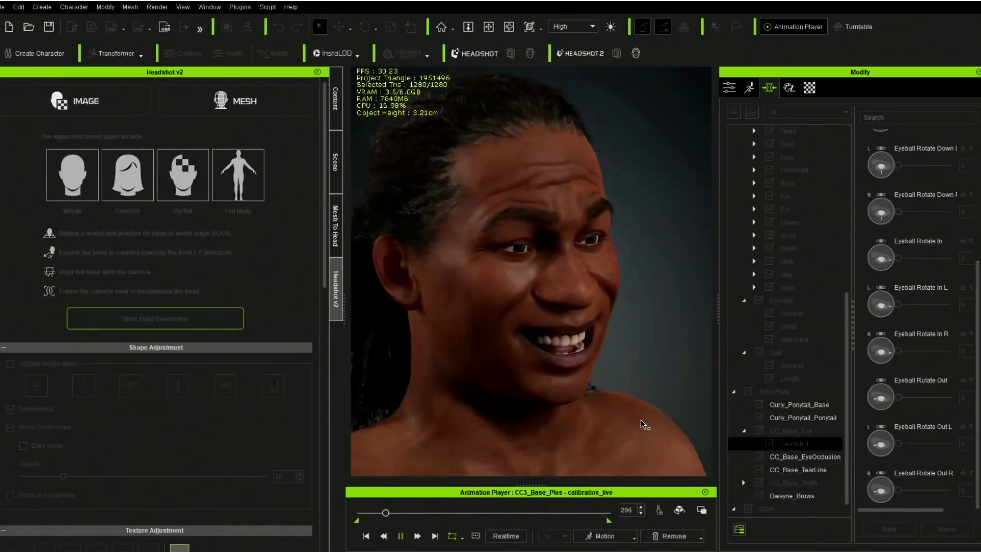
left_click(366, 535)
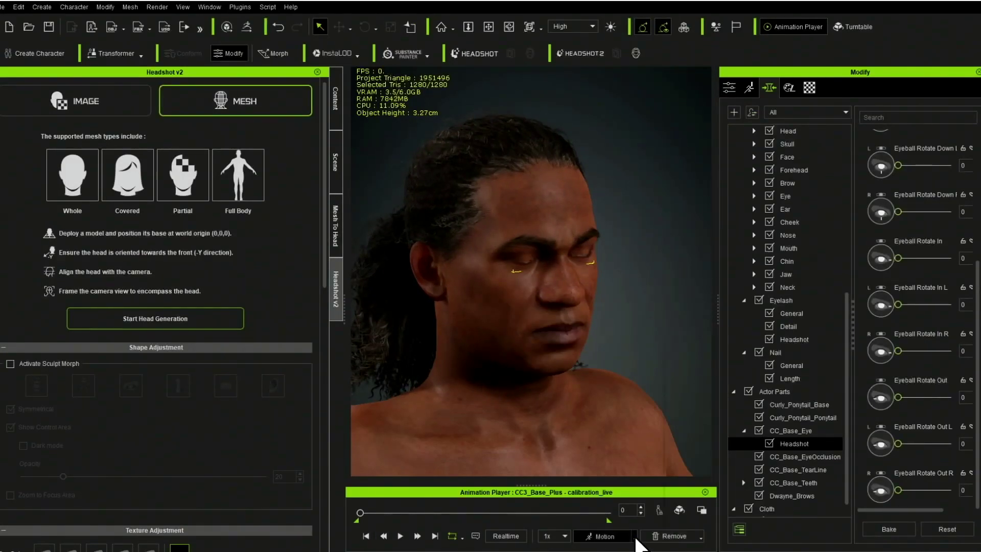
left_click(634, 539)
mouse_move(621, 356)
left_click(686, 423)
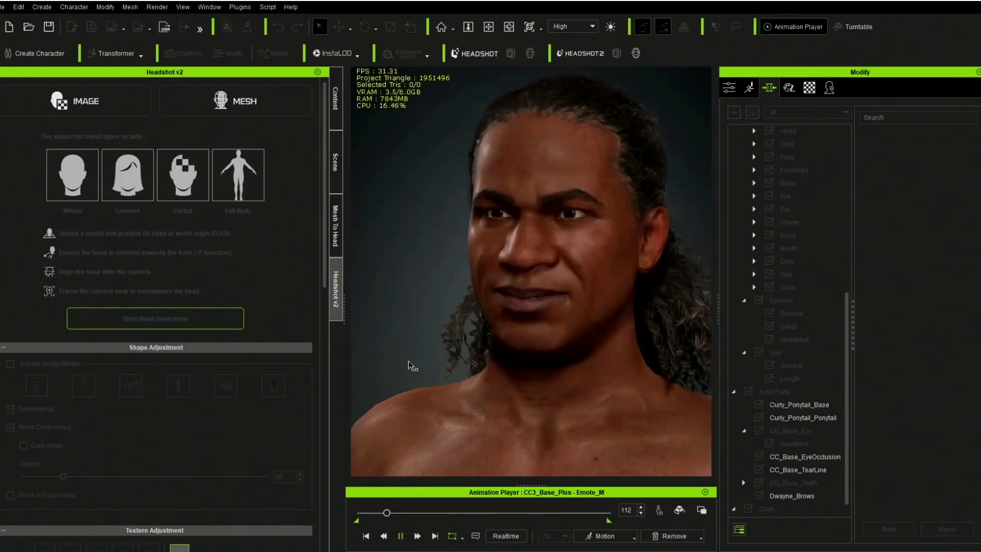
key("space")
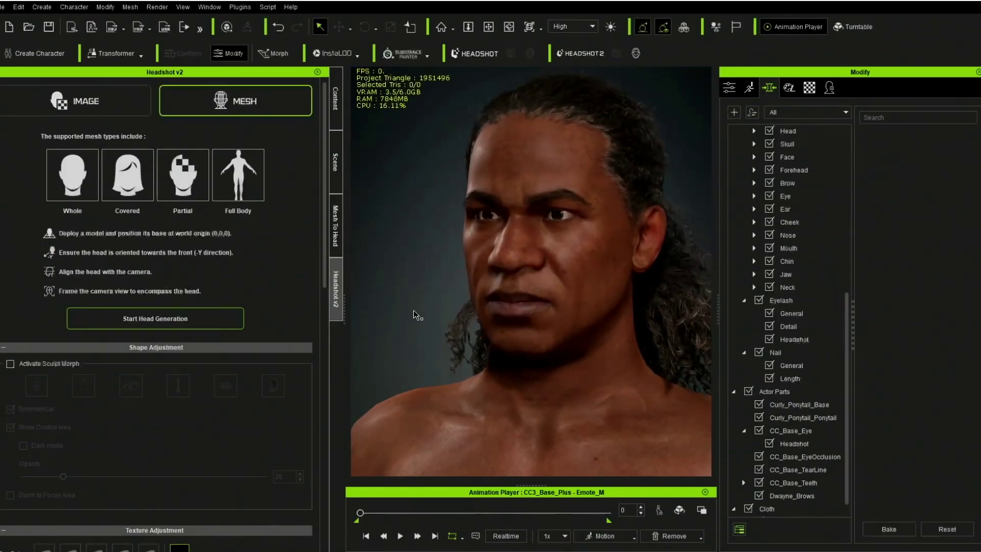
Delete the Boxers from the character in the scene.
left_click(337, 172)
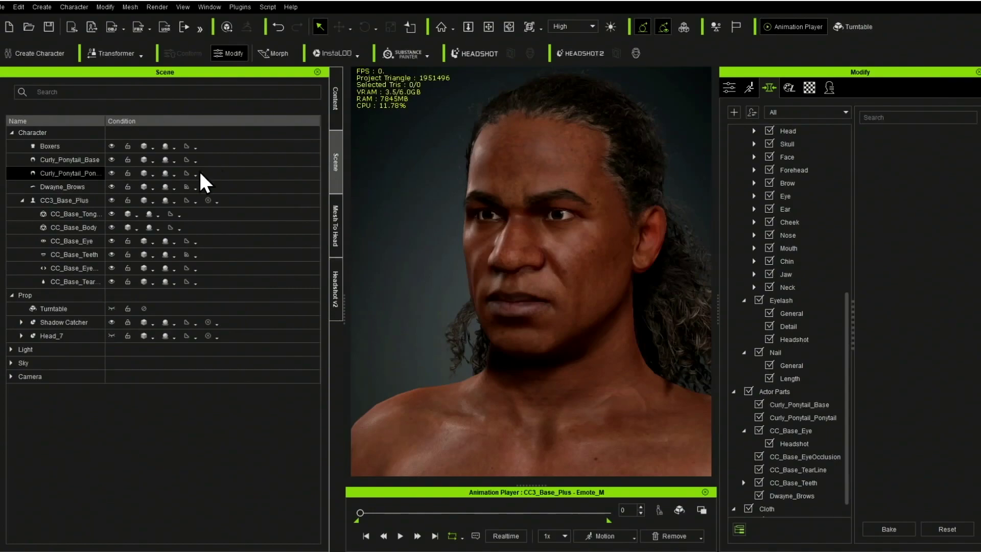
left_click(213, 145)
key("Delete")
Browse the content library by pack and open the Military Troopers Combo clothing pack.
left_click(337, 98)
left_click(45, 192)
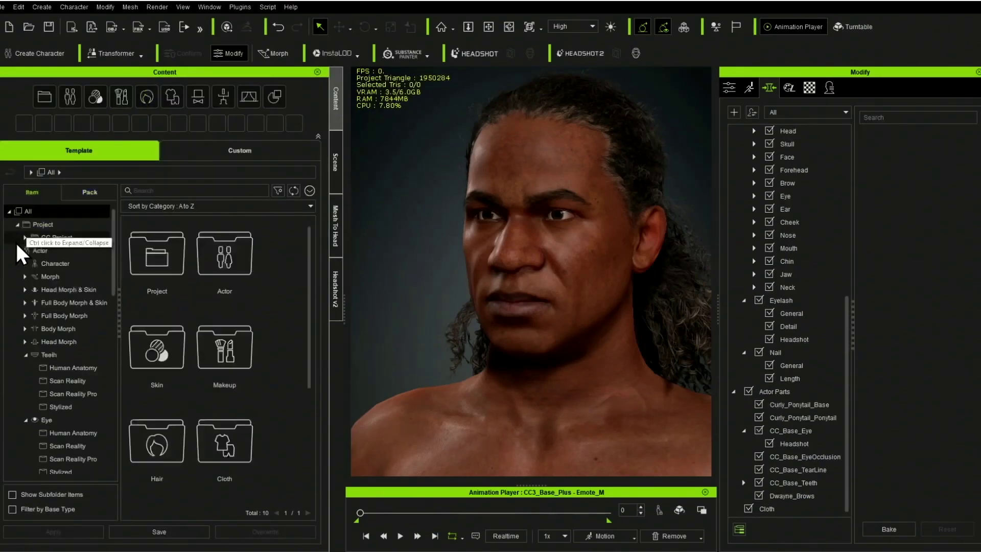
left_click(84, 192)
left_click(14, 245)
scroll(288, 358, "down", 10)
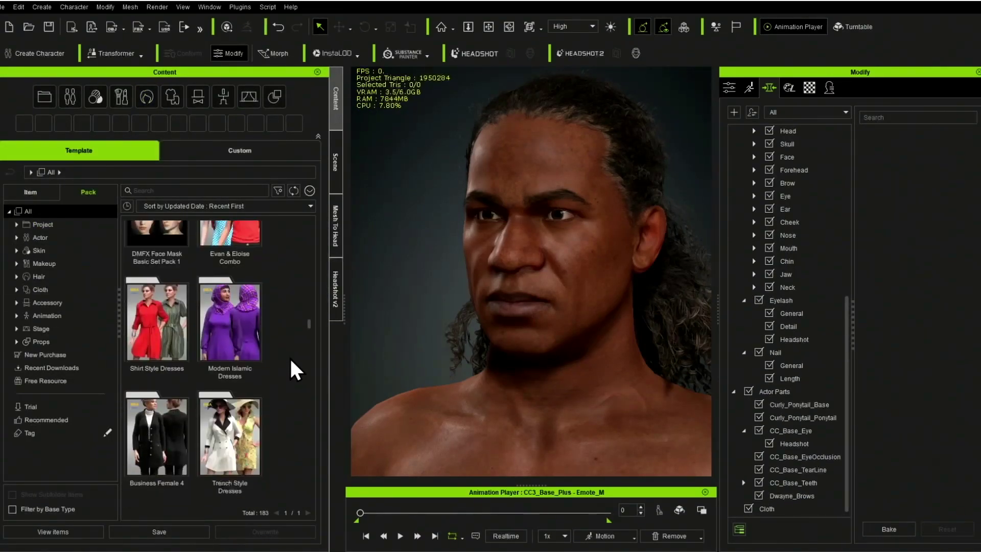
scroll(290, 341, "down", 1)
double_click(228, 355)
Dress the character in Shirt_Military_Black from the pack's BBAlley shirts, Military_Troopers_2 folder.
double_click(161, 263)
double_click(161, 262)
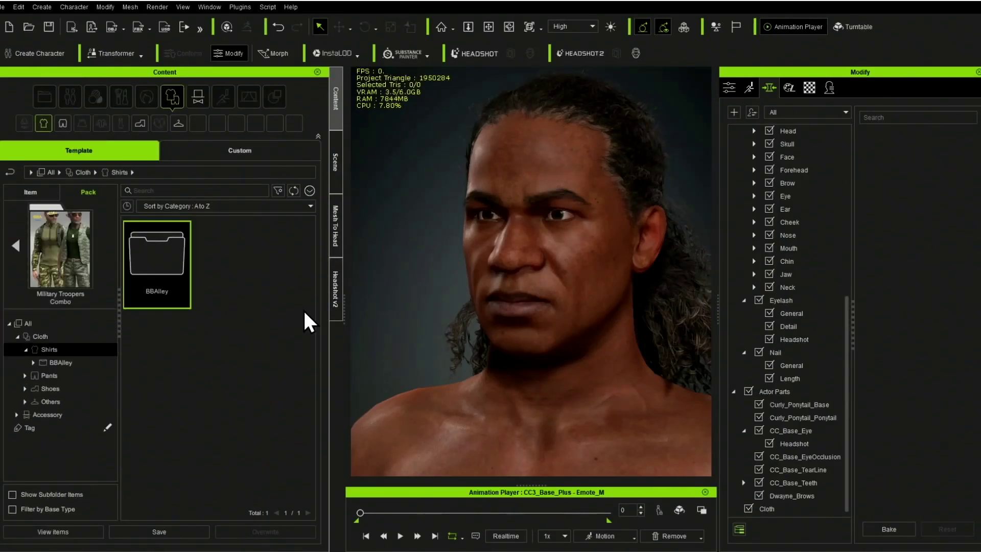
double_click(161, 266)
double_click(161, 265)
double_click(193, 307)
scroll(295, 337, "down", 4)
double_click(157, 323)
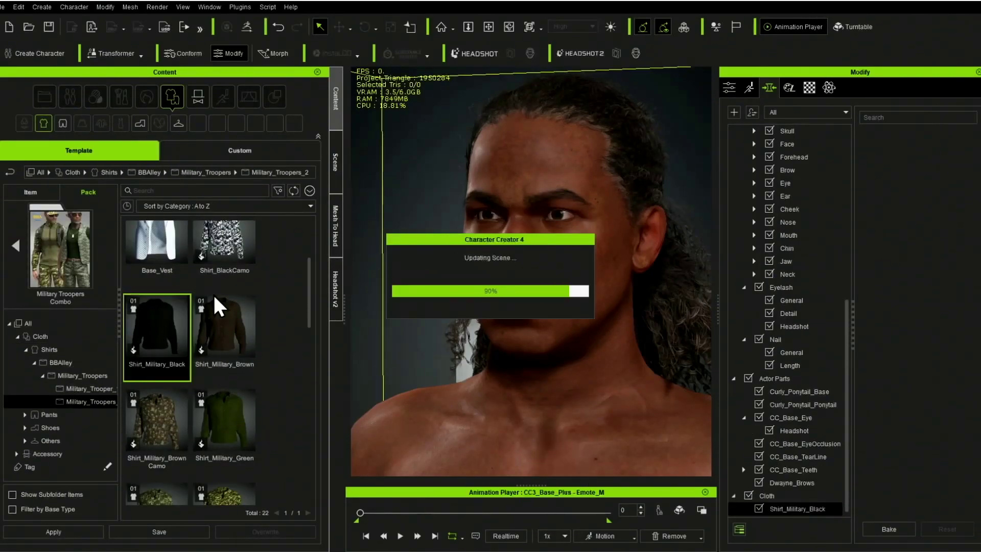
Add Pants_BlackCamo and Belt_Black from the pack's Pants folder to the character.
left_click(172, 96)
double_click(246, 255)
double_click(225, 271)
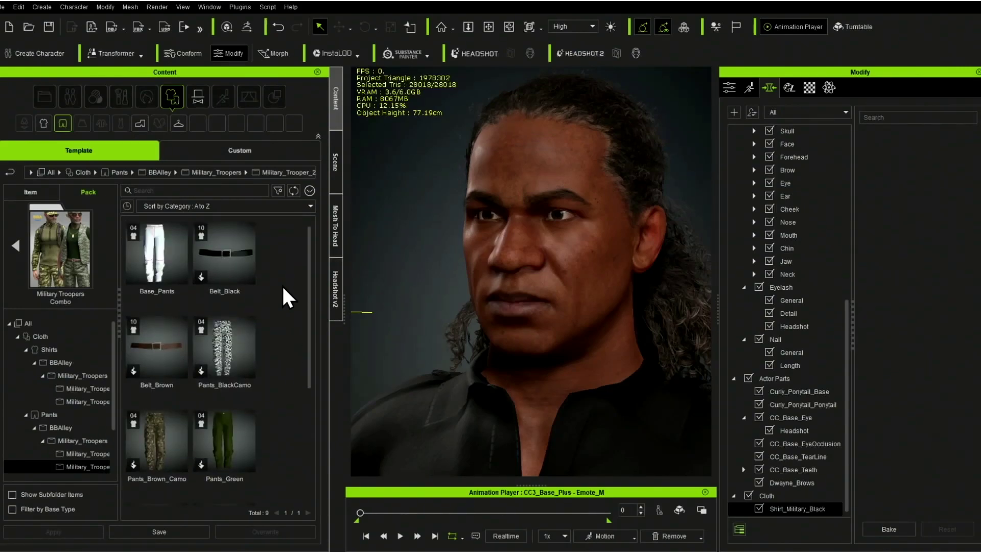
double_click(230, 378)
double_click(224, 261)
Put the Boots_Black shoes from the pack's Shoes folder on the character.
left_click(82, 172)
double_click(171, 358)
double_click(166, 265)
double_click(168, 266)
double_click(214, 265)
double_click(154, 228)
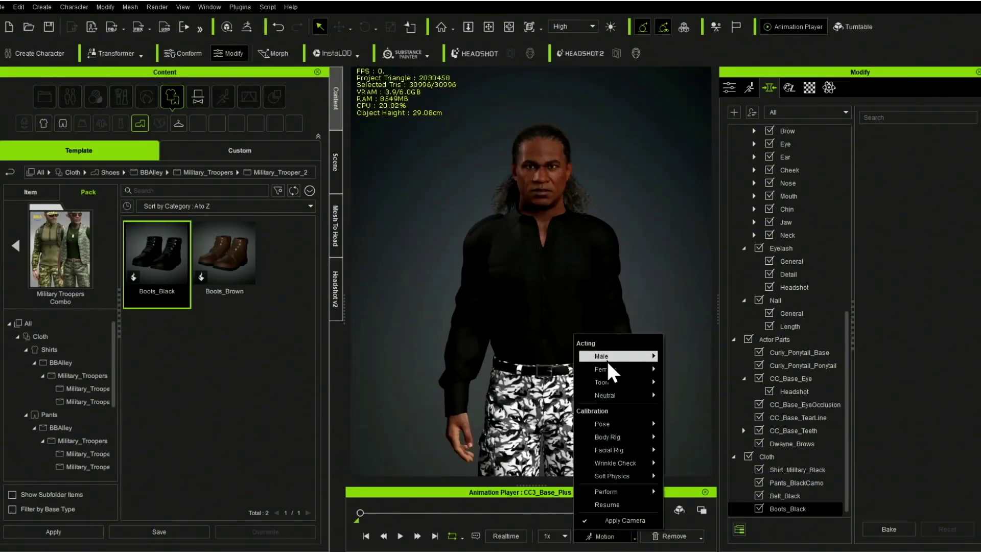
Play the male Posing_M and Emote_M acting motions on the dressed character.
mouse_move(611, 366)
left_click(710, 409)
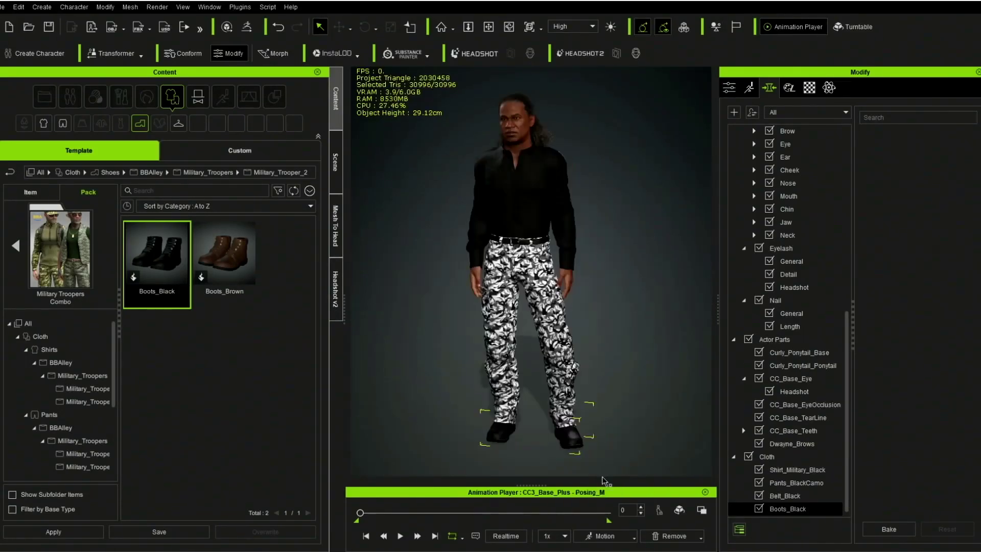
key("space")
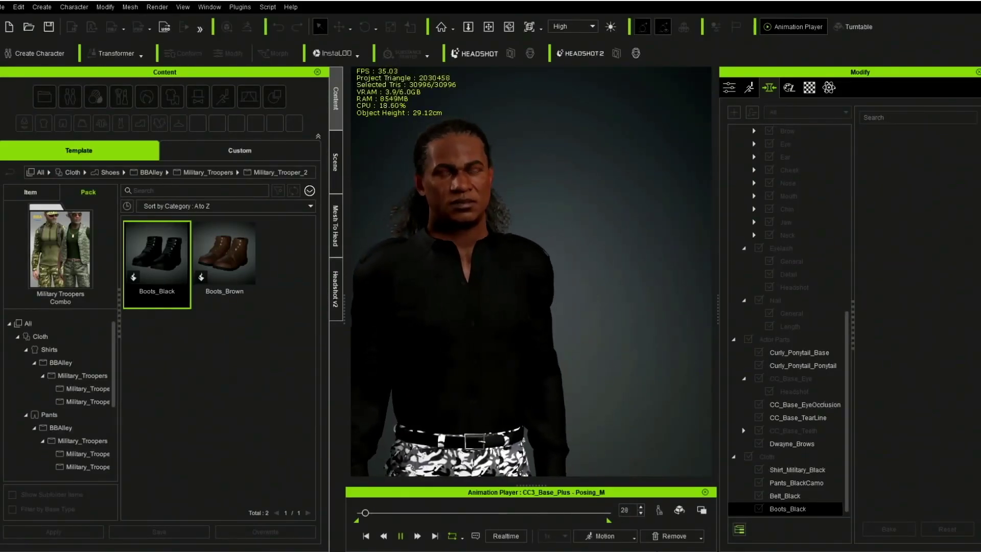
left_click(634, 536)
mouse_move(603, 356)
left_click(700, 427)
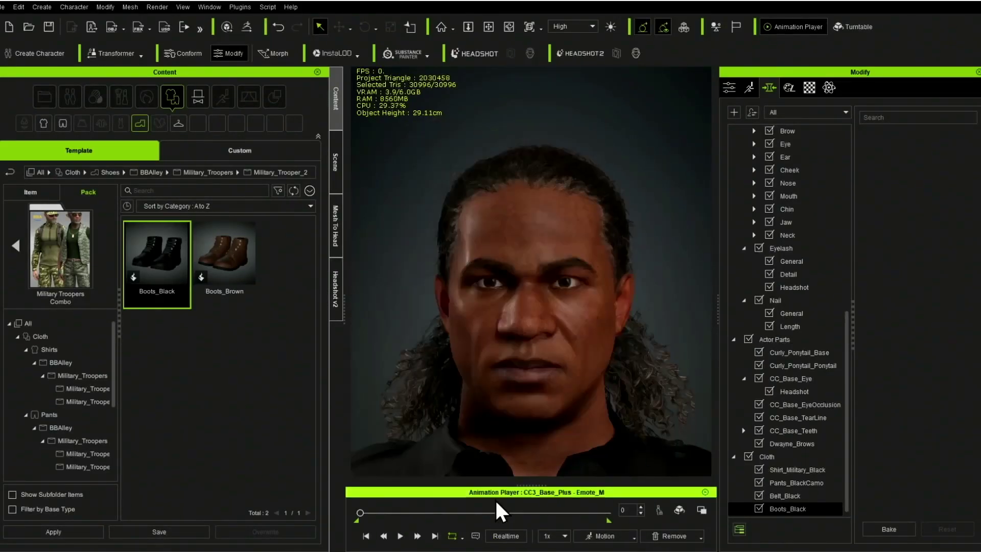
key("space")
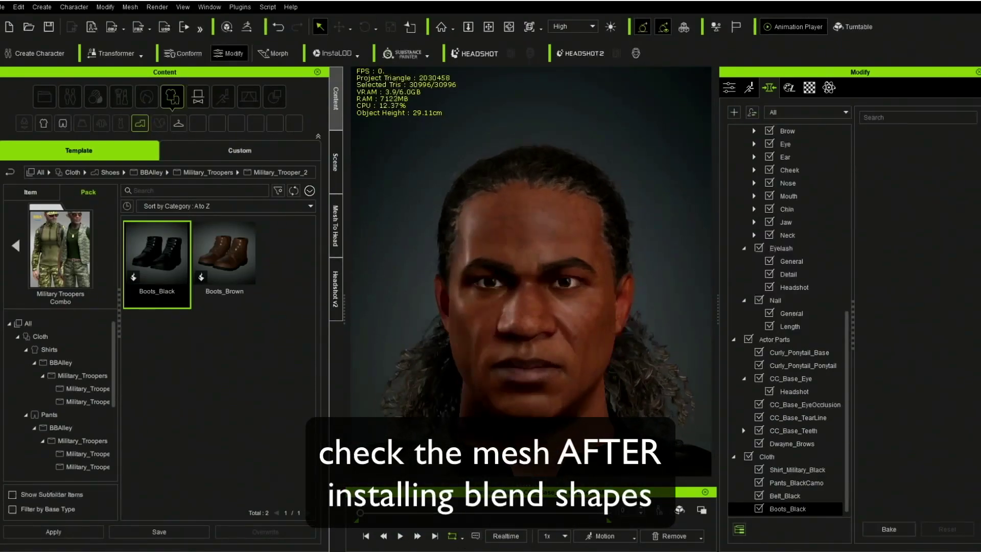
Load the functional inspection motion from the wrinkle-check calibration set.
left_click(633, 537)
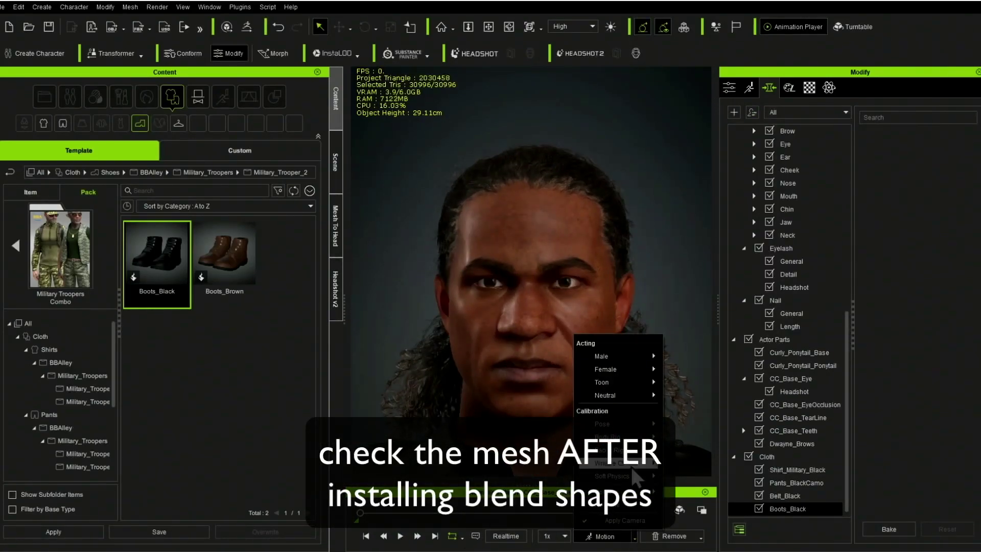
mouse_move(634, 463)
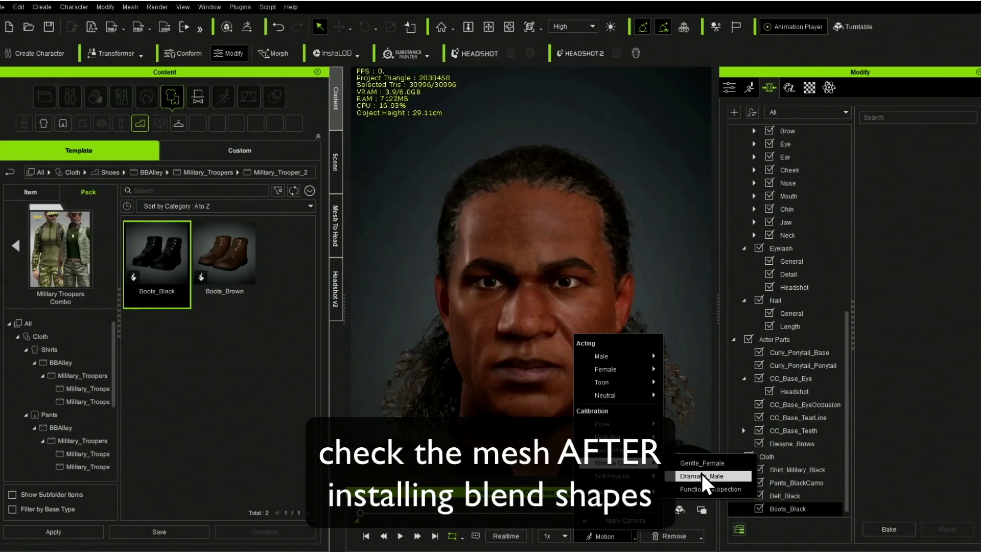
left_click(704, 498)
Inspect the character's wireframe in Edit Mesh while scrubbing through the calibration_linear motion, and return to the first frame.
left_click(729, 88)
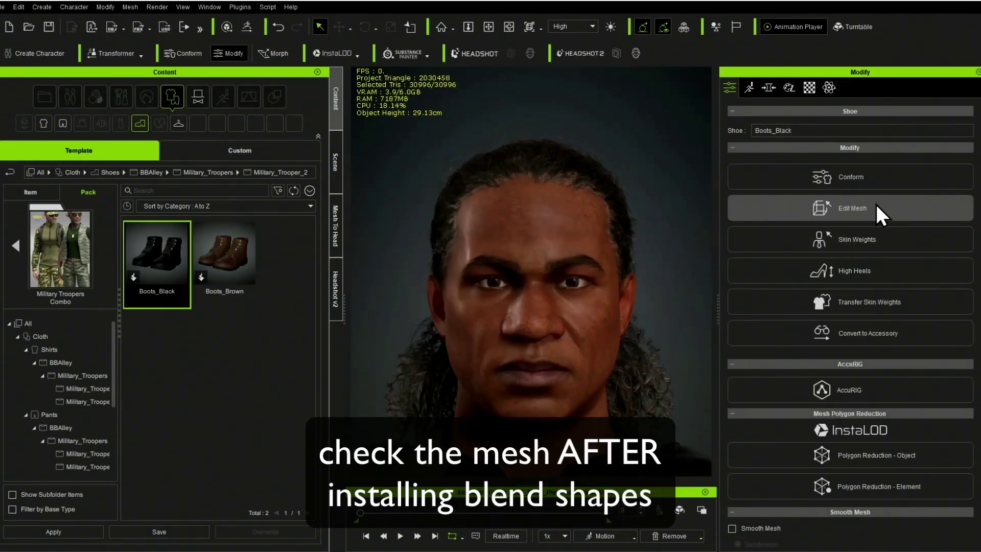
left_click(588, 229)
left_click(896, 409)
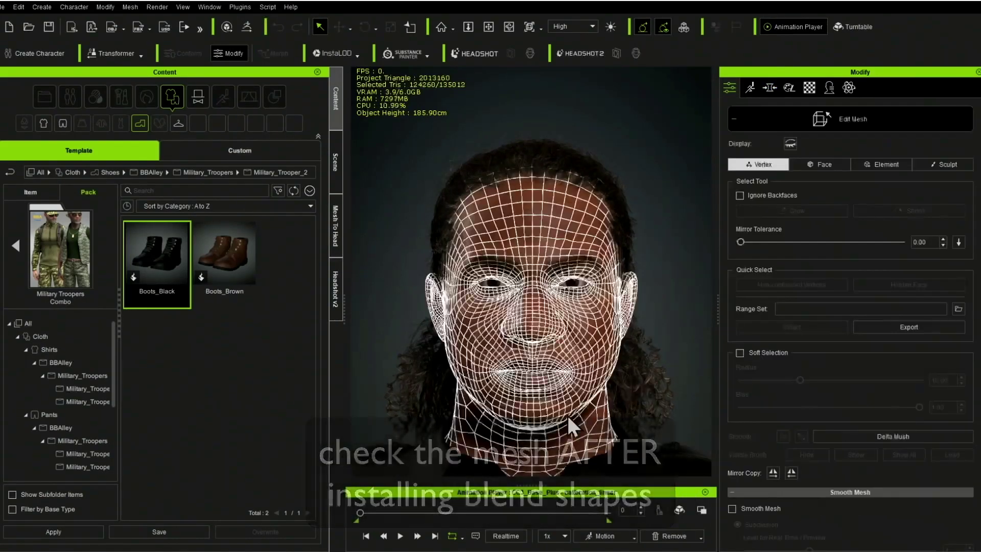
left_click_drag(360, 513, 487, 511)
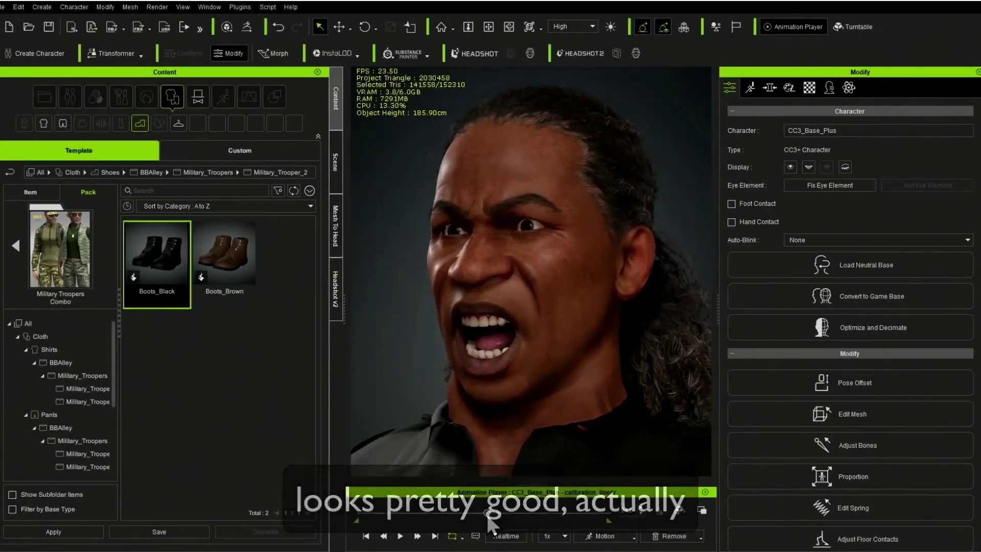
left_click_drag(488, 515, 328, 511)
Unhide the Head_7 prop and move it up beside the character, to about X -60 and Z 139.
left_click(335, 164)
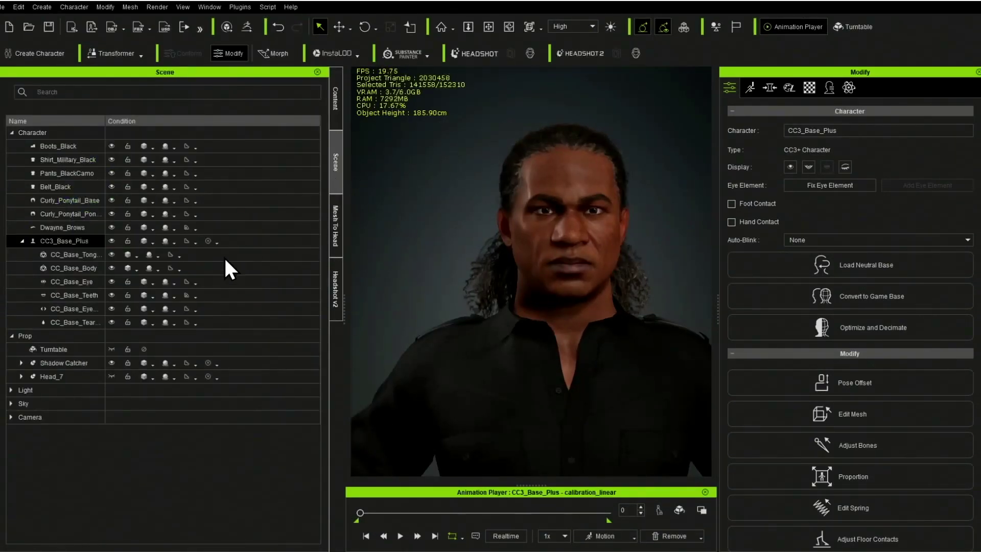
left_click(112, 376)
scroll(438, 319, "down", 5)
middle_click_drag(438, 319, 489, 233)
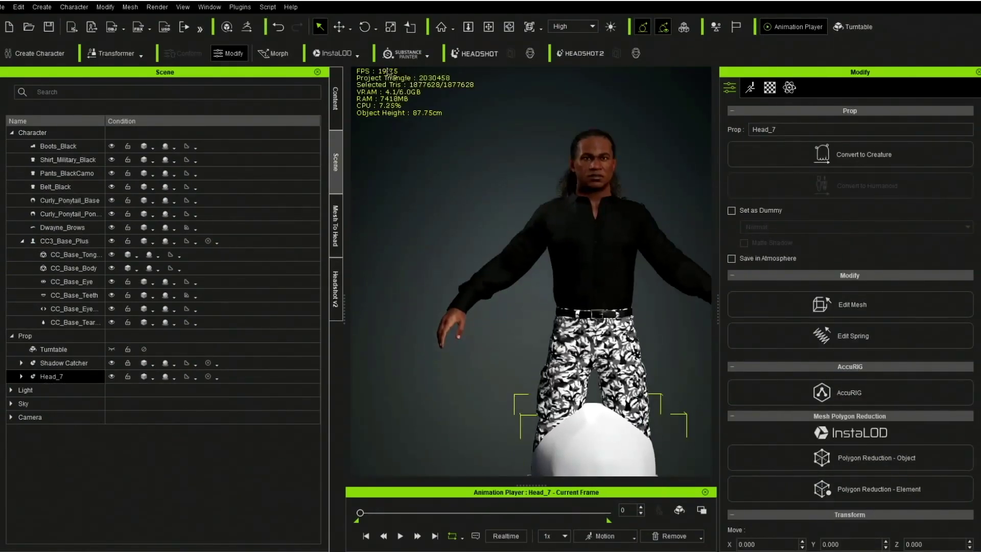
left_click(339, 28)
scroll(498, 293, "down", 3)
left_click_drag(593, 463, 494, 228)
Scale the Head_7 prop down uniformly to roughly the size of the character's head.
left_click(390, 27)
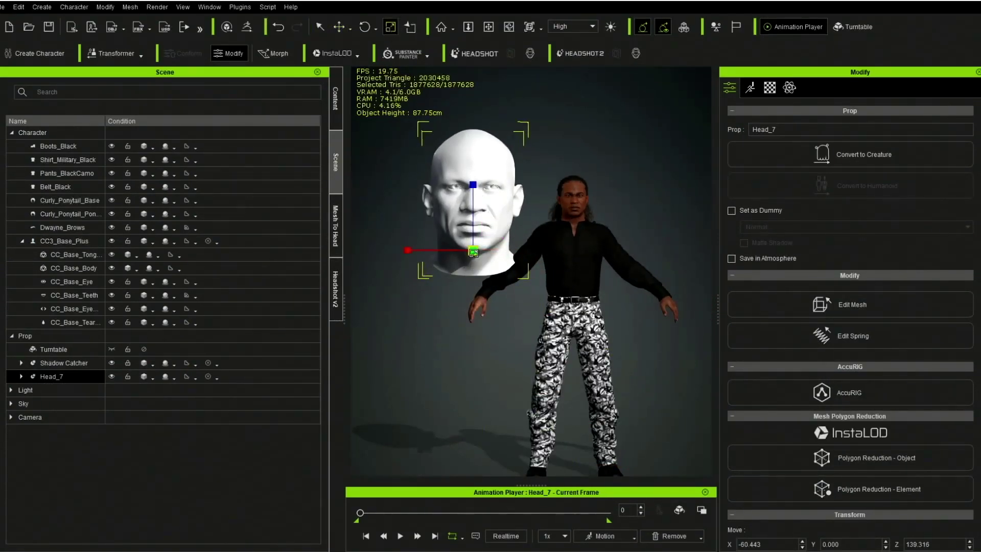
right_click_drag(419, 340, 467, 339)
left_click_drag(468, 251, 468, 375)
right_click_drag(537, 420, 317, 347)
left_click_drag(471, 251, 332, 298)
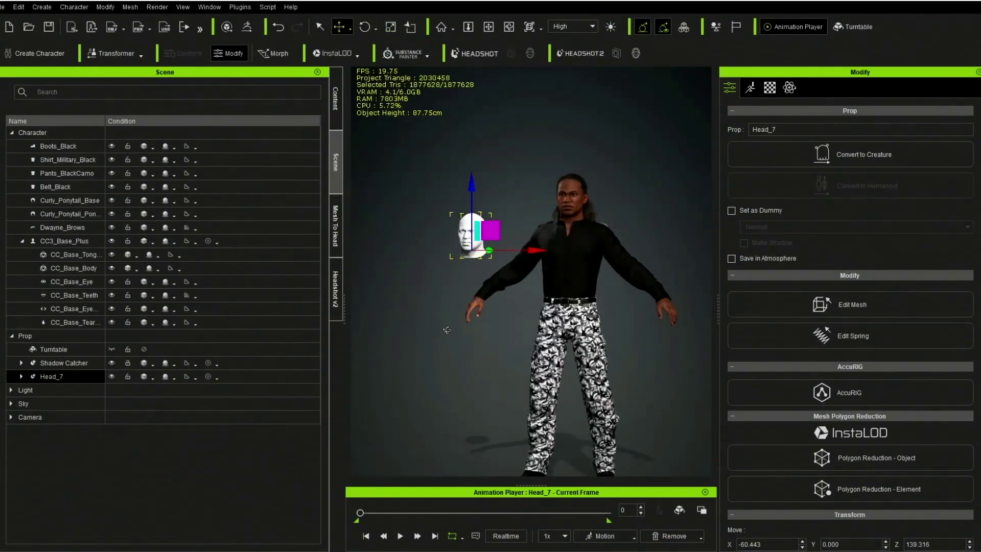
Move the scaled Head_7 prop up and closer to the character's face for a side-by-side comparison.
right_click_drag(484, 326, 500, 323)
left_click_drag(490, 230, 536, 193)
right_click_drag(537, 245, 578, 237)
scroll(579, 237, "up", 3)
middle_click_drag(579, 237, 538, 315)
scroll(538, 315, "up", 2)
scroll(538, 315, "up", 4)
Deselect the Head_7 prop and bring up the Headshot 2 settings while comparing both heads.
left_click(500, 268)
mouse_move(554, 362)
right_mouse_down()
mouse_move(572, 324)
mouse_move(552, 355)
right_mouse_up()
left_click(335, 289)
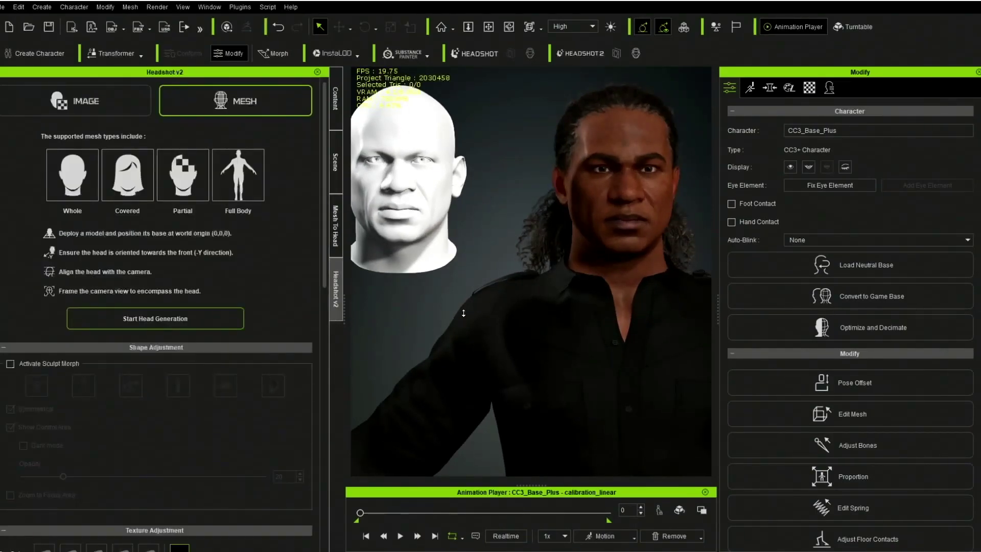
scroll(463, 313, "down", 2)
right_click_drag(428, 352, 402, 355)
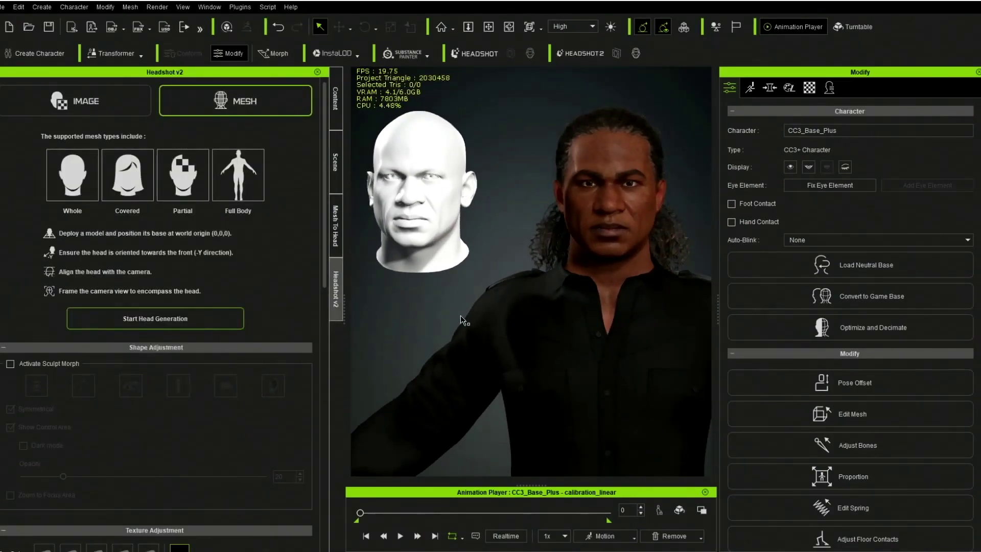